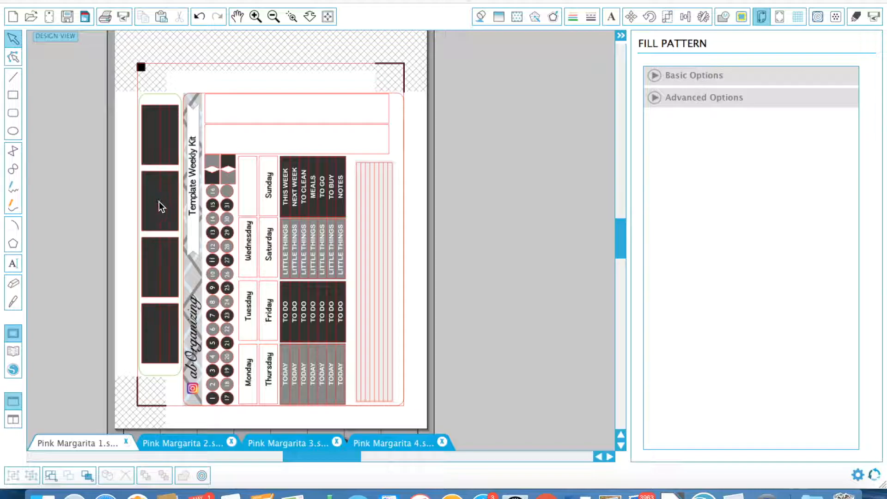
Step: Try to move the side strip of four dark boxes off the page, and undo the move
{"action": "left_click_drag", "start_coordinate": [171, 95], "coordinate": [111, 102]}
{"action": "left_click_drag", "start_coordinate": [135, 65], "coordinate": [183, 370]}
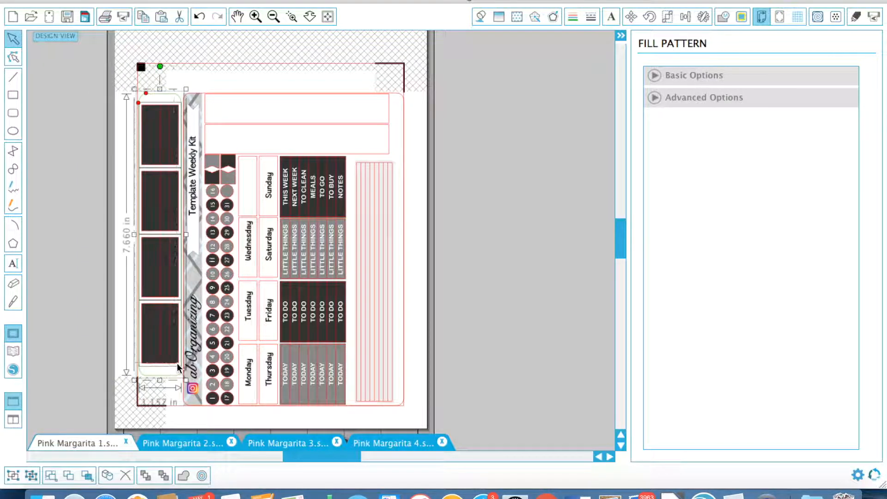
{"action": "left_click_drag", "start_coordinate": [155, 344], "coordinate": [91, 341]}
{"action": "key", "text": "super+z"}
{"action": "key", "text": "super+z"}
{"action": "left_click", "coordinate": [463, 132]}
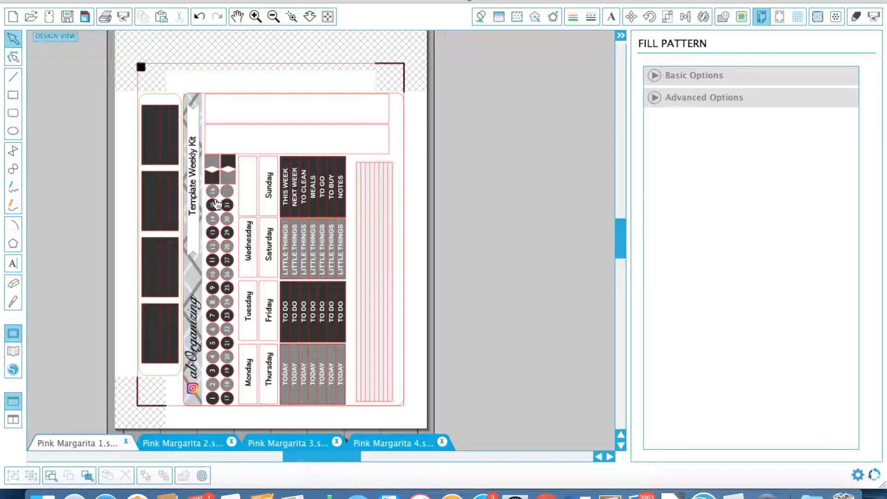
Step: Look through the Pink Margarita 2, 3 and 4 sheets and return to Pink Margarita 2
{"action": "left_click", "coordinate": [178, 441]}
{"action": "left_click", "coordinate": [292, 17]}
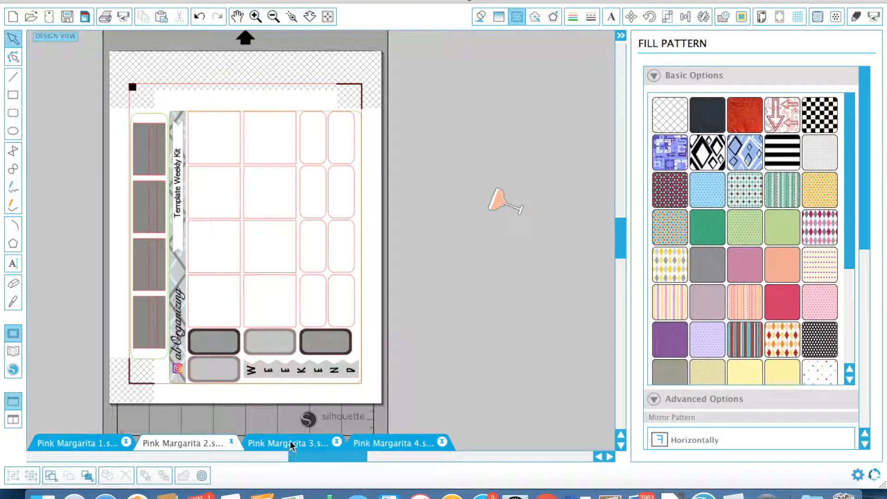
{"action": "left_click", "coordinate": [316, 442]}
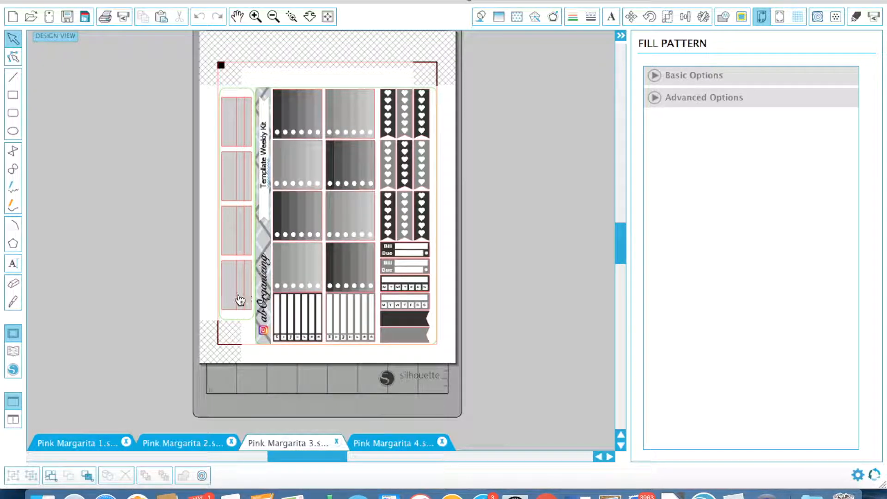
{"action": "left_click", "coordinate": [391, 447]}
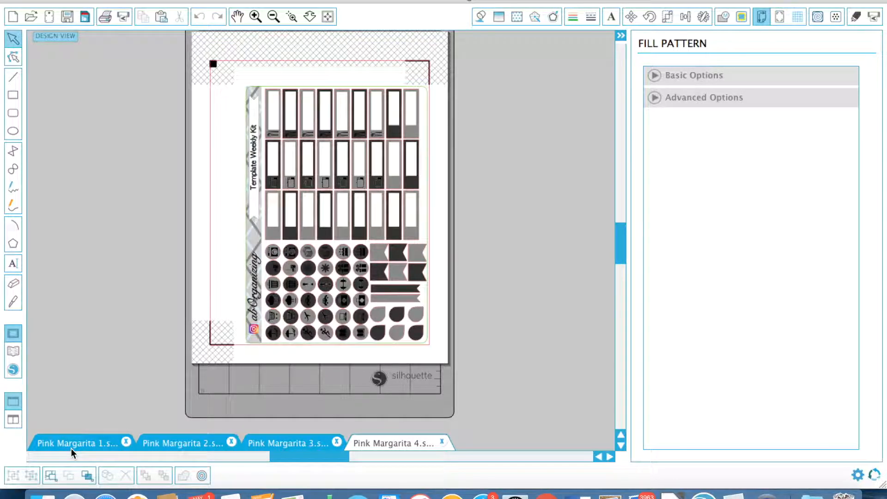
{"action": "left_click", "coordinate": [170, 442]}
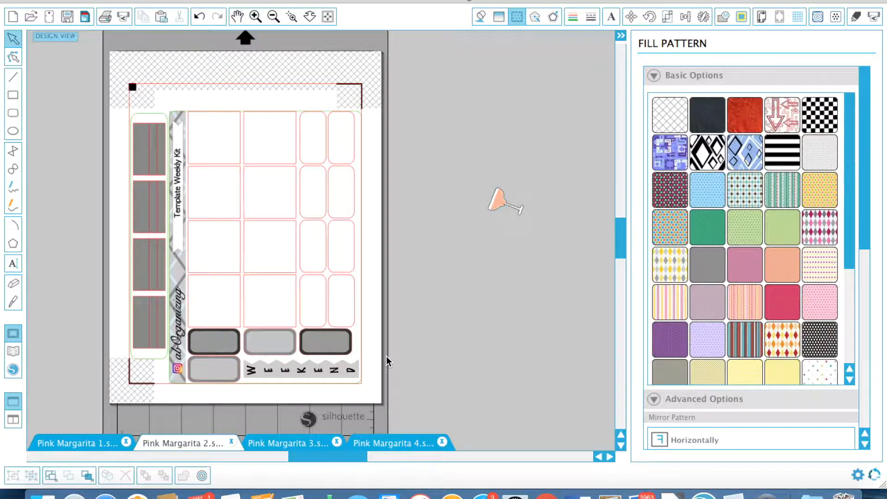
Step: Switch to Finder's Pink Margarita folder, preview pink margarita_kit1.png to examine the paper patterns, and close the preview
{"action": "key", "text": "ctrl+Up"}
{"action": "left_click", "coordinate": [748, 138]}
{"action": "scroll", "coordinate": [708, 360], "scroll_direction": "up", "scroll_amount": 5}
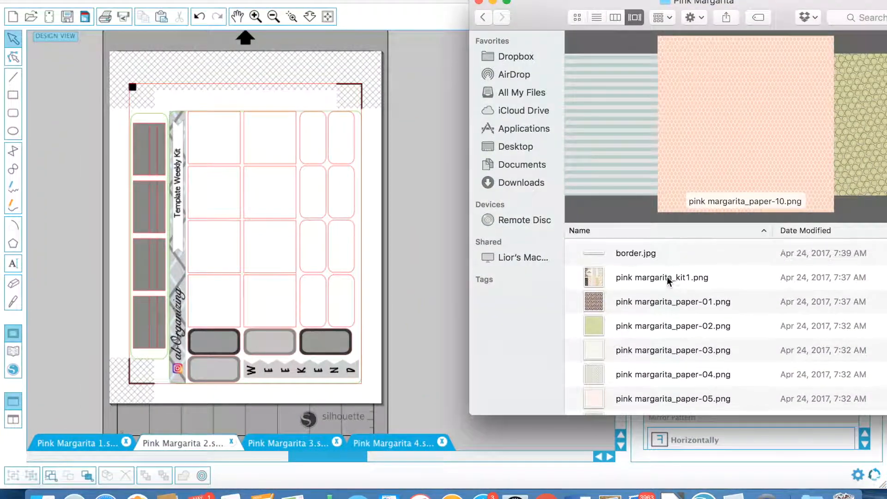
{"action": "left_click", "coordinate": [668, 277]}
{"action": "double_click", "coordinate": [667, 277]}
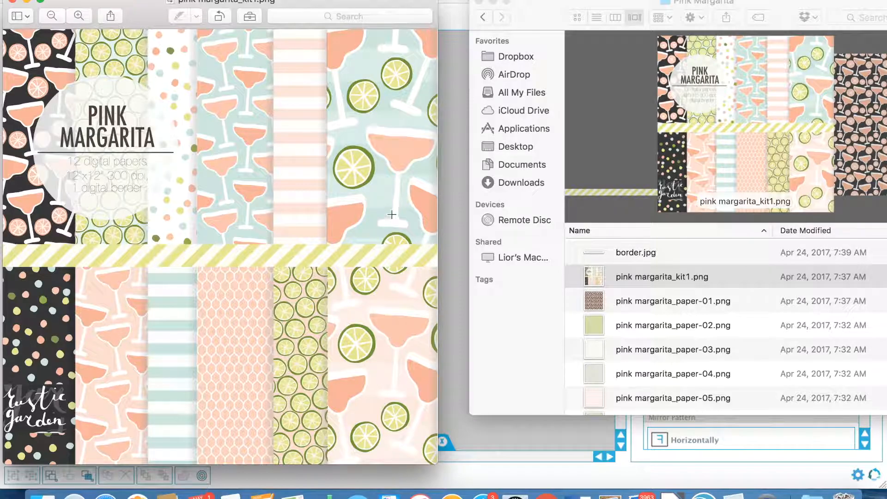
{"action": "left_click_drag", "start_coordinate": [287, 6], "coordinate": [490, 12]}
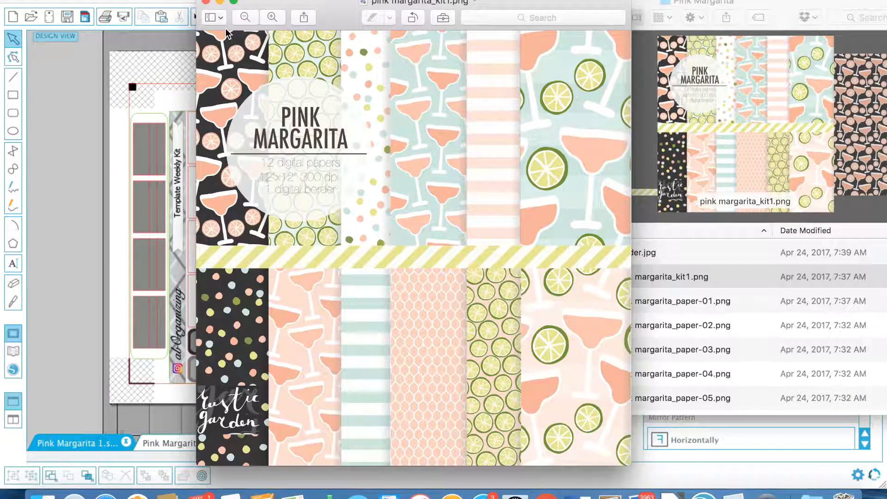
{"action": "left_click", "coordinate": [203, 1]}
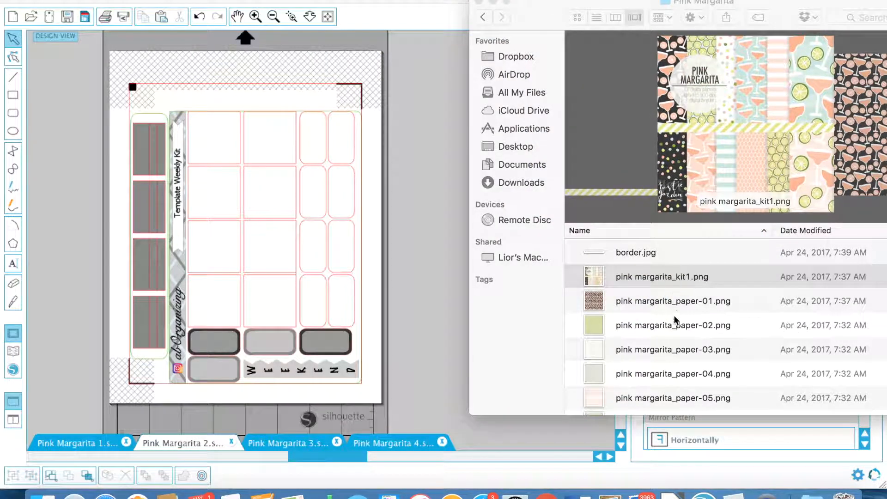
Step: Fill the bottom row's first square box and first narrow box with pink margarita_paper-01.png
{"action": "left_click", "coordinate": [664, 298]}
{"action": "left_click", "coordinate": [665, 299]}
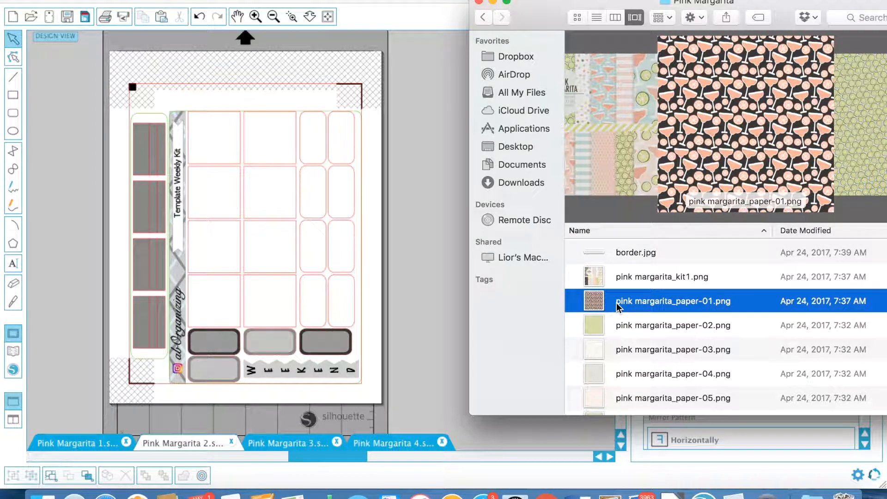
{"action": "left_click_drag", "start_coordinate": [616, 303], "coordinate": [217, 305]}
{"action": "left_click_drag", "start_coordinate": [612, 304], "coordinate": [316, 325]}
Step: Fill the third row's first square and first narrow boxes with pink margarita_paper-02.png, undoing the stray fill on the sheet background
{"action": "left_click", "coordinate": [620, 327]}
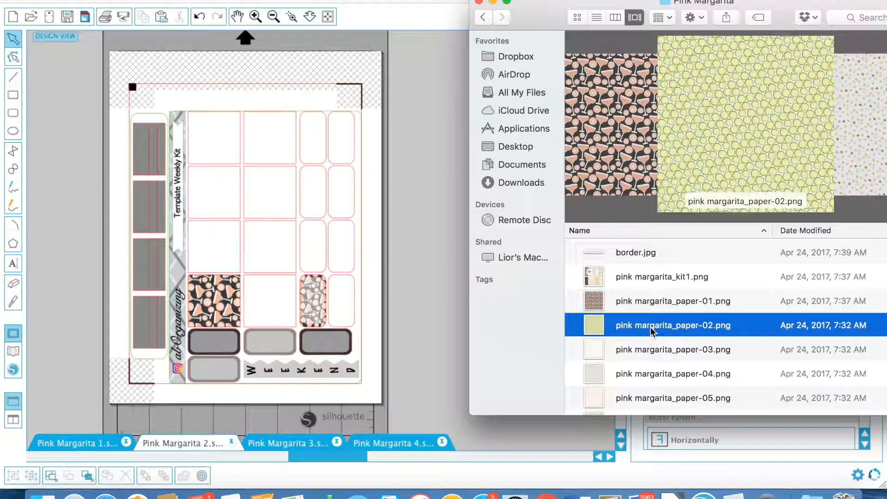
{"action": "left_click_drag", "start_coordinate": [651, 331], "coordinate": [212, 247]}
{"action": "left_click_drag", "start_coordinate": [605, 326], "coordinate": [323, 273]}
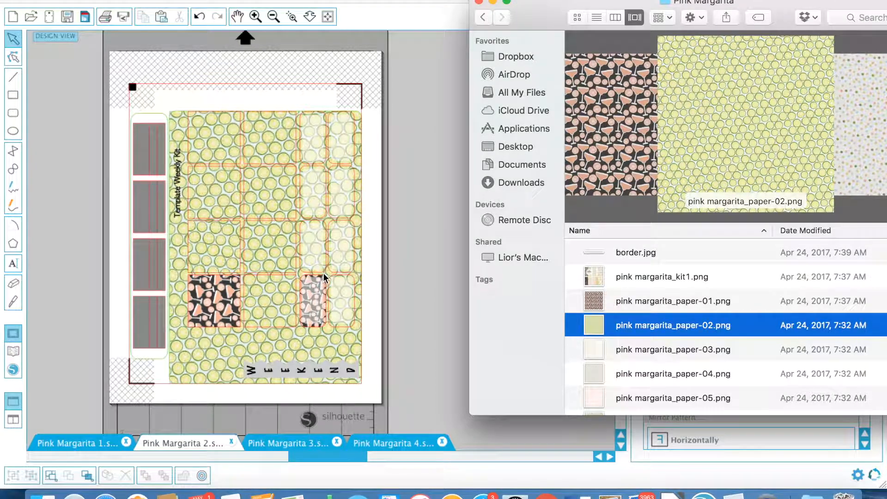
{"action": "left_click", "coordinate": [397, 279]}
{"action": "key", "text": "super+z"}
{"action": "key", "text": "ctrl+Up"}
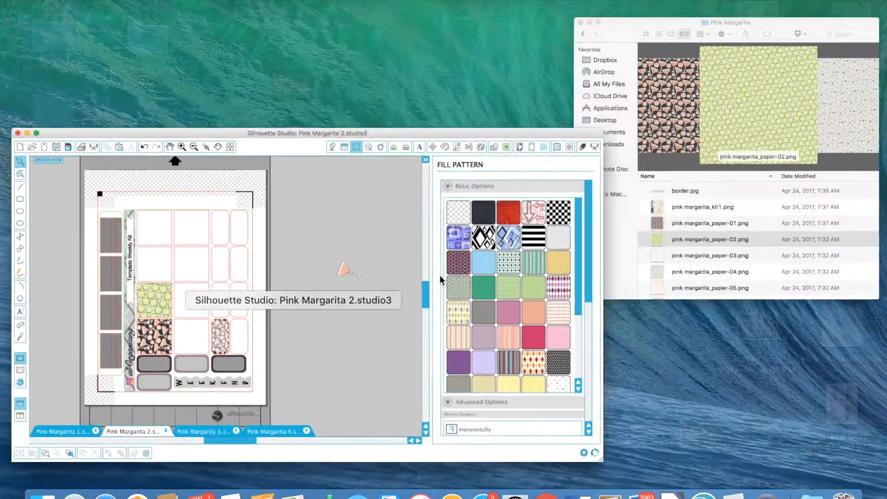
{"action": "left_click", "coordinate": [727, 270]}
{"action": "left_click_drag", "start_coordinate": [603, 325], "coordinate": [322, 270]}
Step: Fill the third row's second square box and second narrow box with the striped pink margarita_paper-05.png
{"action": "key", "text": "Down"}
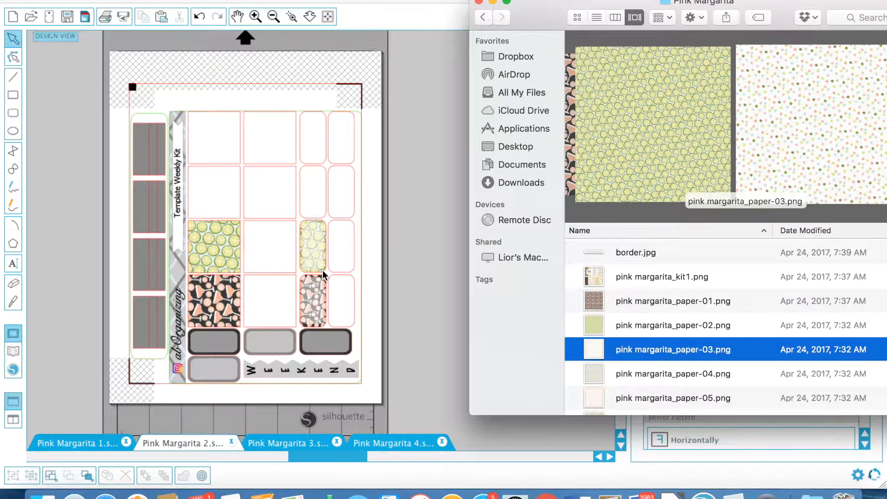
{"action": "key", "text": "Down"}
{"action": "key", "text": "Down"}
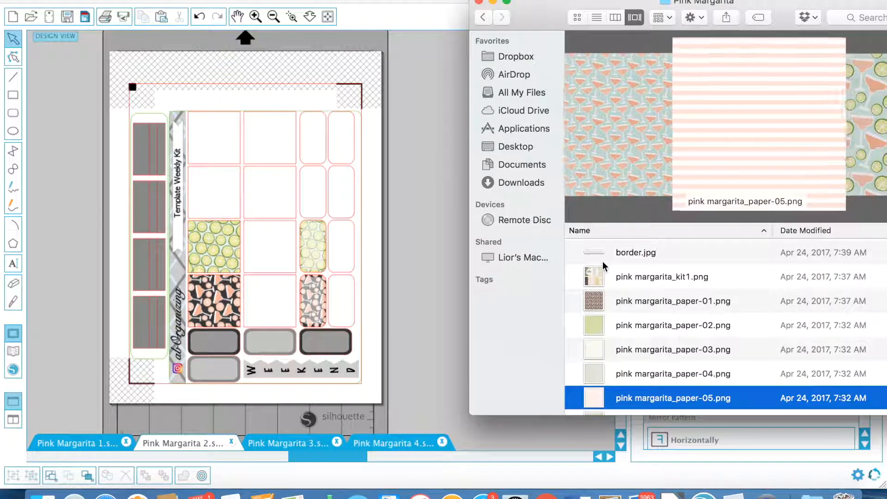
{"action": "key", "text": "Up"}
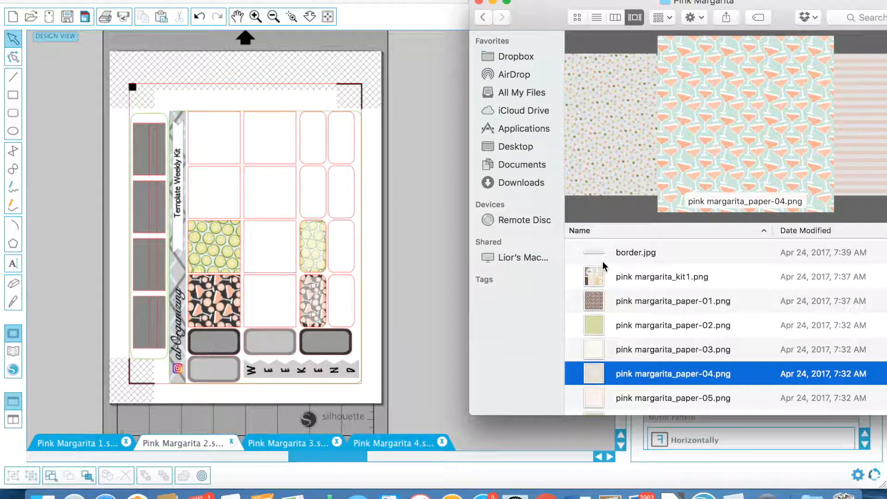
{"action": "key", "text": "Down"}
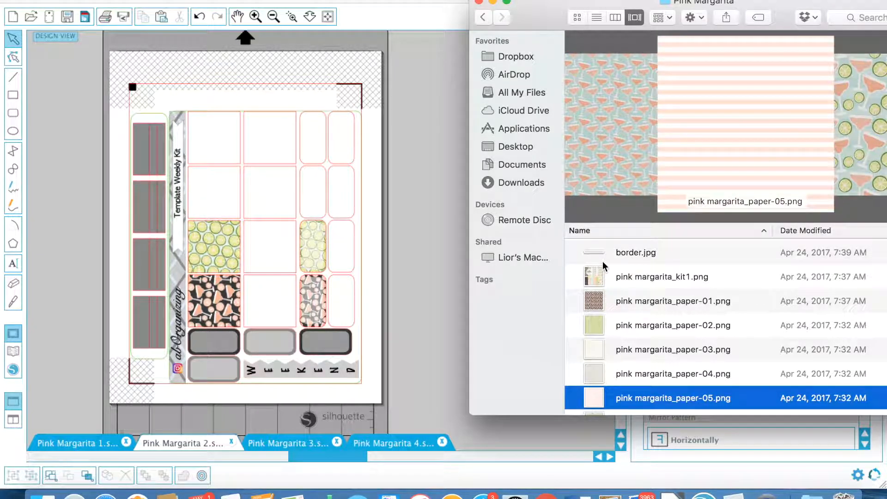
{"action": "left_click_drag", "start_coordinate": [601, 396], "coordinate": [276, 255]}
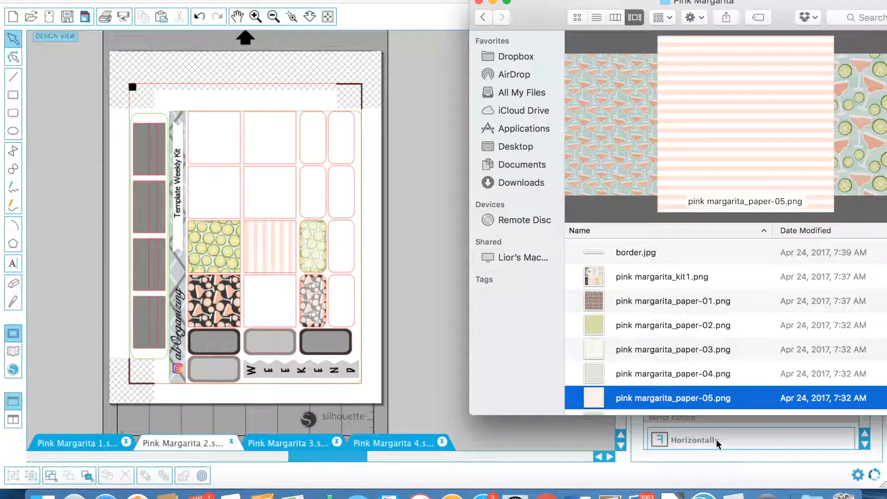
{"action": "left_click_drag", "start_coordinate": [629, 397], "coordinate": [348, 270]}
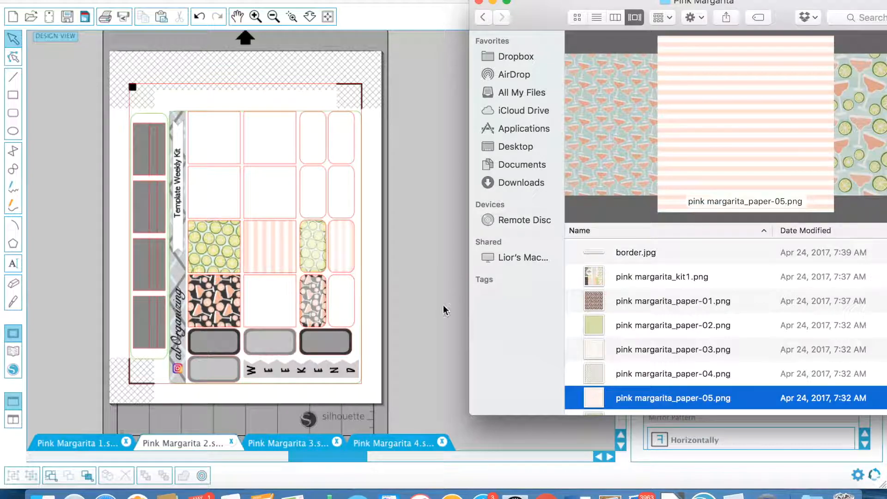
Step: Fill the bottom row's second square box and second narrow box with pink margarita_paper-06.png
{"action": "key", "text": "Down"}
{"action": "key", "text": "Down"}
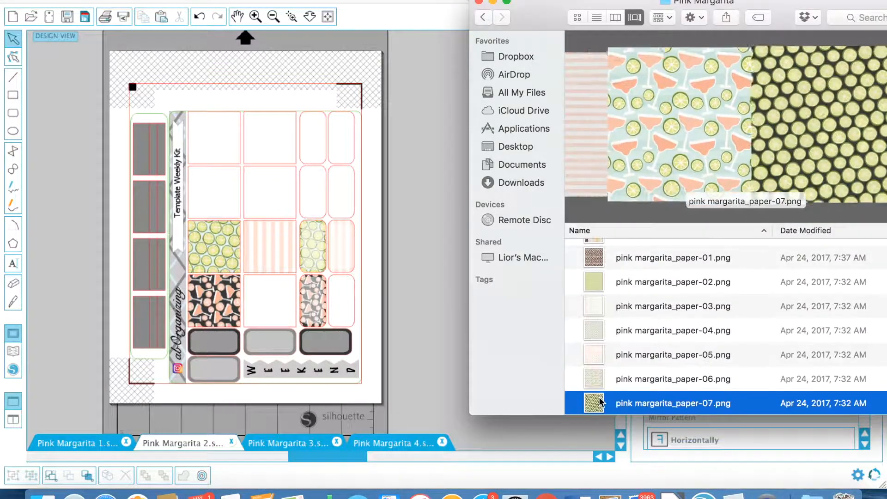
{"action": "key", "text": "Up"}
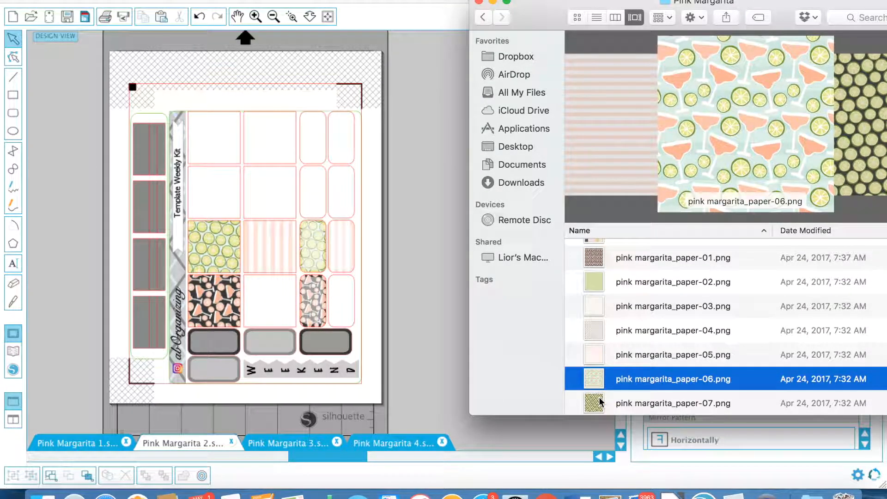
{"action": "left_click_drag", "start_coordinate": [628, 387], "coordinate": [351, 323]}
Step: Fill the top row's first square box and first narrow box with pink margarita_paper-07.png
{"action": "left_click", "coordinate": [718, 392]}
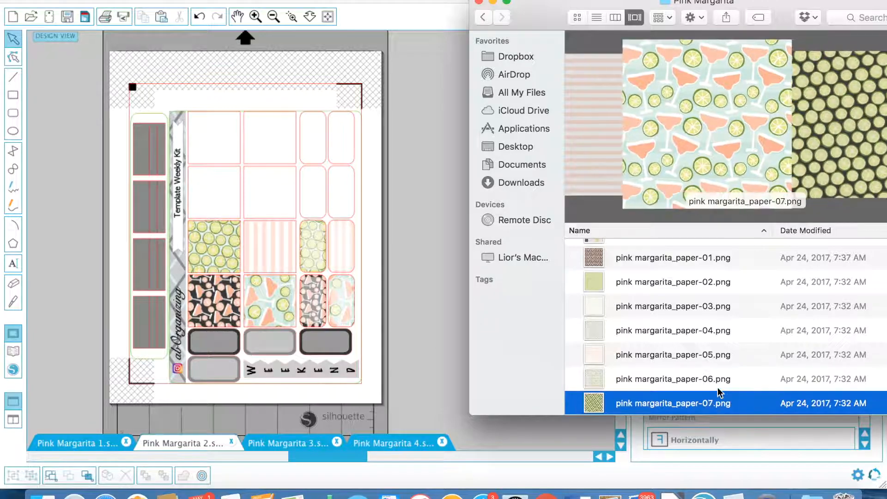
{"action": "left_click_drag", "start_coordinate": [687, 407], "coordinate": [214, 137]}
{"action": "left_click_drag", "start_coordinate": [636, 406], "coordinate": [323, 162]}
Step: Fill the top row's second square and second narrow boxes with pink margarita_paper-08.png and return to Silhouette Studio
{"action": "key", "text": "Down"}
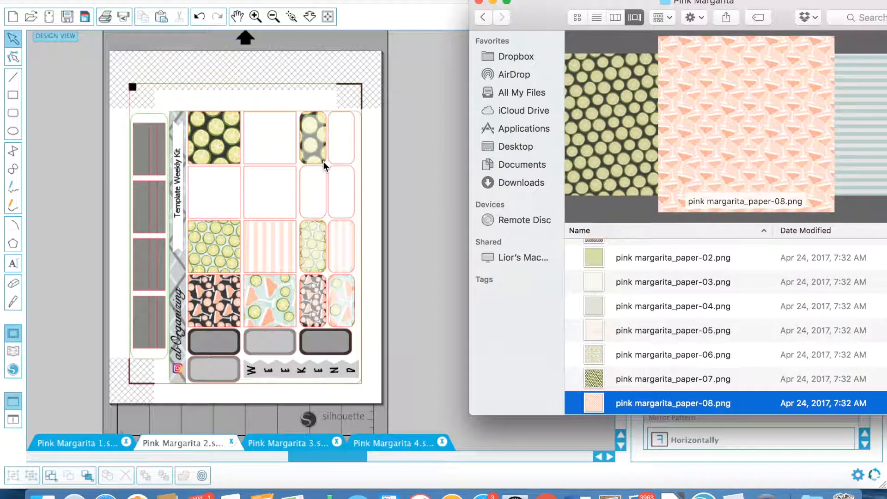
{"action": "left_click_drag", "start_coordinate": [601, 403], "coordinate": [271, 152]}
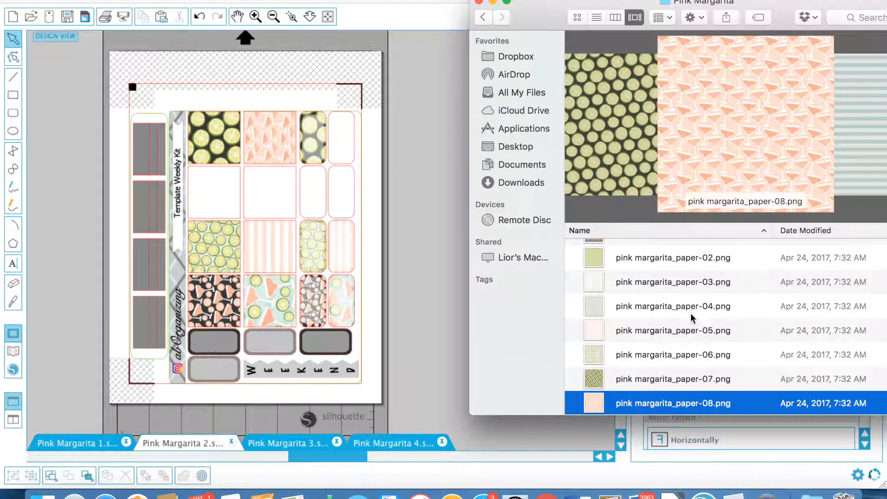
{"action": "left_click_drag", "start_coordinate": [394, 217], "coordinate": [349, 165]}
{"action": "left_click", "coordinate": [420, 162]}
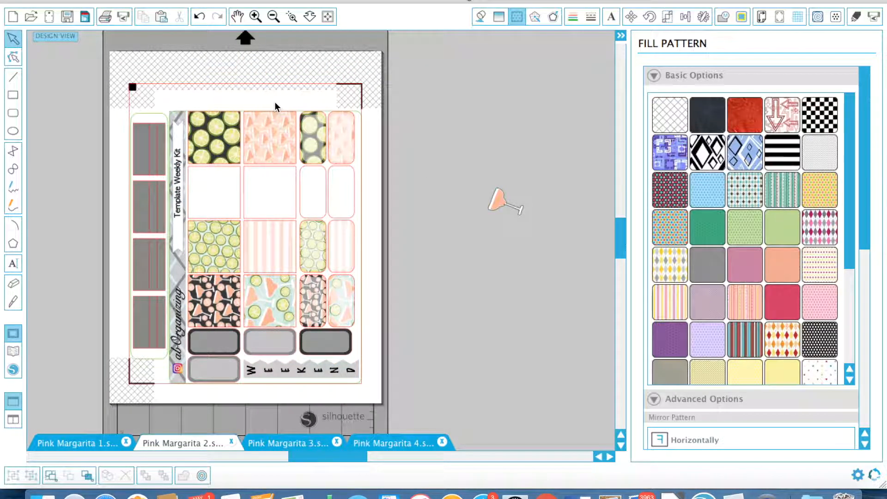
{"action": "left_click", "coordinate": [273, 141]}
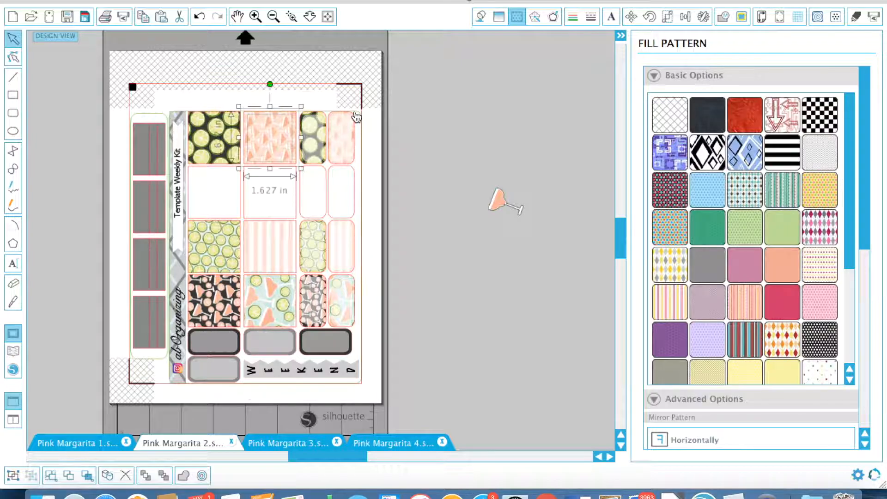
{"action": "left_click", "coordinate": [297, 111]}
{"action": "left_click", "coordinate": [222, 184]}
{"action": "left_click_drag", "start_coordinate": [212, 192], "coordinate": [279, 256]}
{"action": "left_click", "coordinate": [451, 200]}
{"action": "left_click_drag", "start_coordinate": [193, 199], "coordinate": [217, 253]}
{"action": "left_click", "coordinate": [231, 200], "text": "shift"}
{"action": "left_click", "coordinate": [240, 205], "text": "shift"}
{"action": "left_click", "coordinate": [240, 239], "text": "shift"}
{"action": "left_click", "coordinate": [241, 236], "text": "shift"}
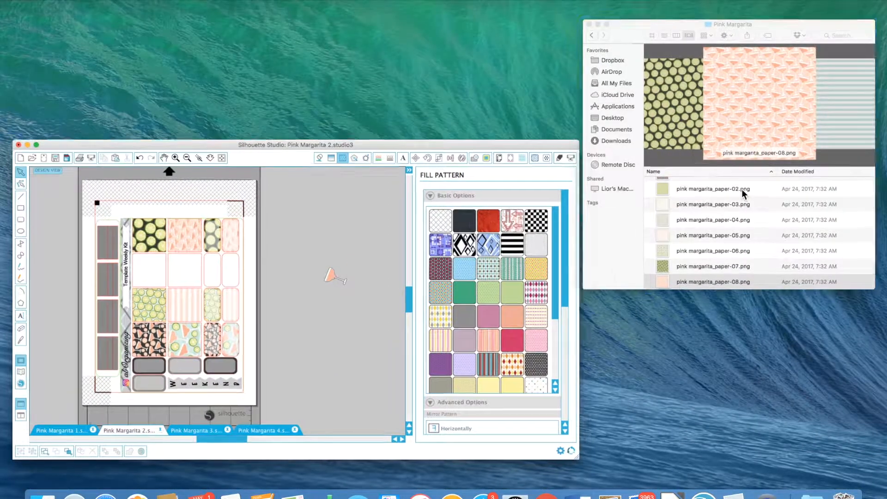
Step: Return to Finder and fill the second row's first square and first narrow boxes with pink margarita_paper-10.png
{"action": "left_click", "coordinate": [742, 189]}
{"action": "key", "text": "Down"}
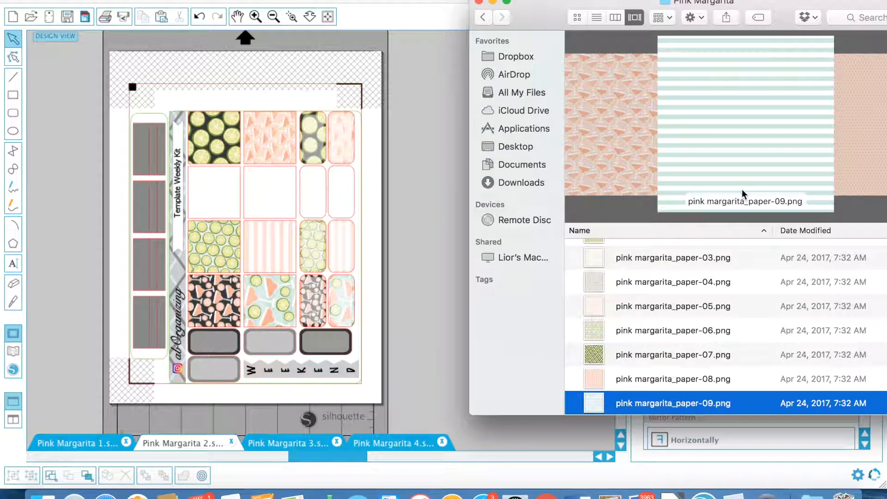
{"action": "key", "text": "Down"}
{"action": "key", "text": "Down"}
{"action": "key", "text": "Up"}
{"action": "left_click_drag", "start_coordinate": [591, 368], "coordinate": [219, 203]}
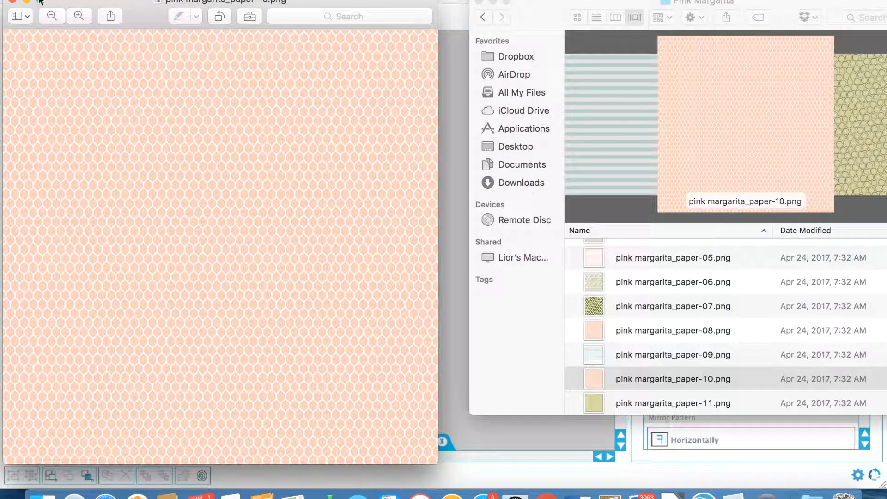
{"action": "left_click", "coordinate": [13, 2]}
{"action": "left_click_drag", "start_coordinate": [604, 382], "coordinate": [325, 214]}
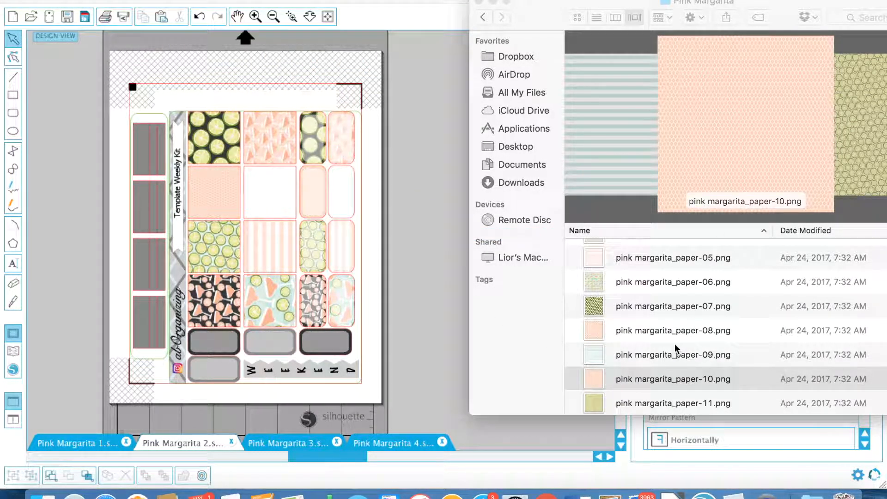
Step: Fill the second row's second square and second narrow boxes with pink margarita_paper-11.png and return to Silhouette Studio
{"action": "left_click", "coordinate": [641, 379]}
{"action": "key", "text": "Down"}
{"action": "key", "text": "Return"}
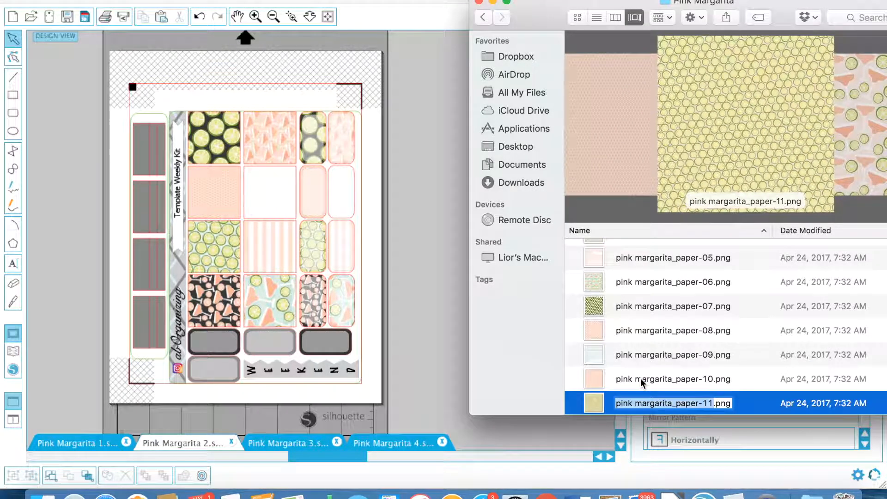
{"action": "key", "text": "Down"}
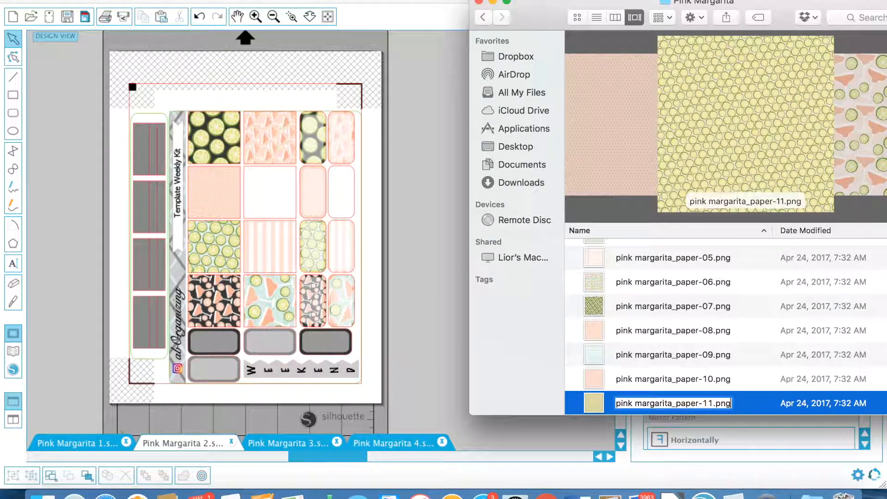
{"action": "key", "text": "Return"}
{"action": "key", "text": "Down"}
{"action": "key", "text": "Up"}
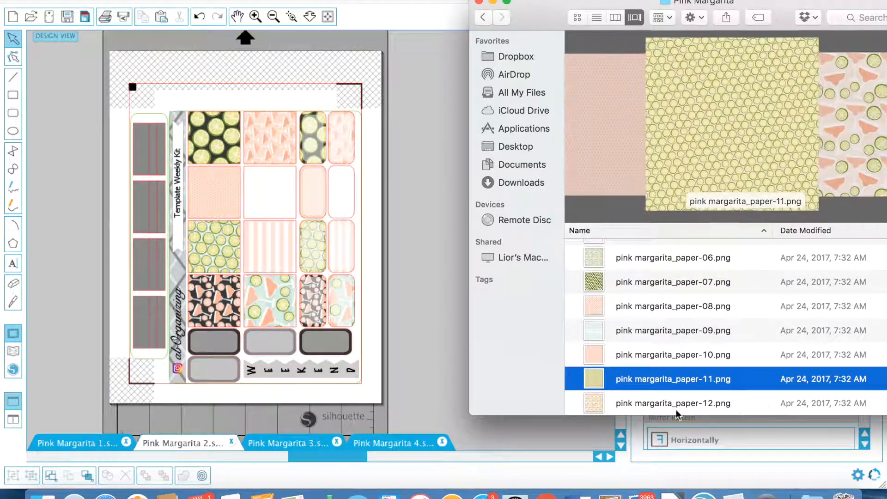
{"action": "left_click_drag", "start_coordinate": [610, 379], "coordinate": [254, 210]}
{"action": "left_click_drag", "start_coordinate": [275, 214], "coordinate": [275, 213]}
{"action": "left_click_drag", "start_coordinate": [594, 379], "coordinate": [349, 217]}
{"action": "left_click", "coordinate": [422, 220]}
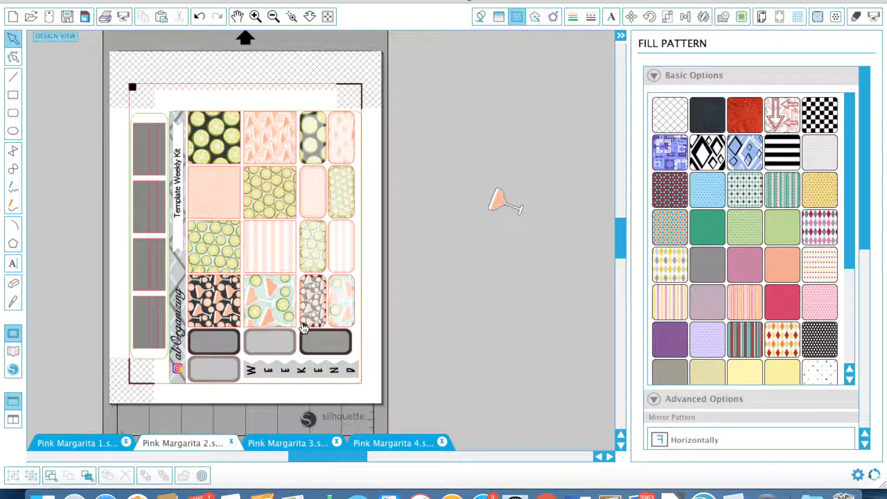
Step: Scale the fill pattern of the fourth row's narrow black margarita-glass box to 288.5%
{"action": "left_click", "coordinate": [305, 321]}
{"action": "left_click", "coordinate": [553, 17]}
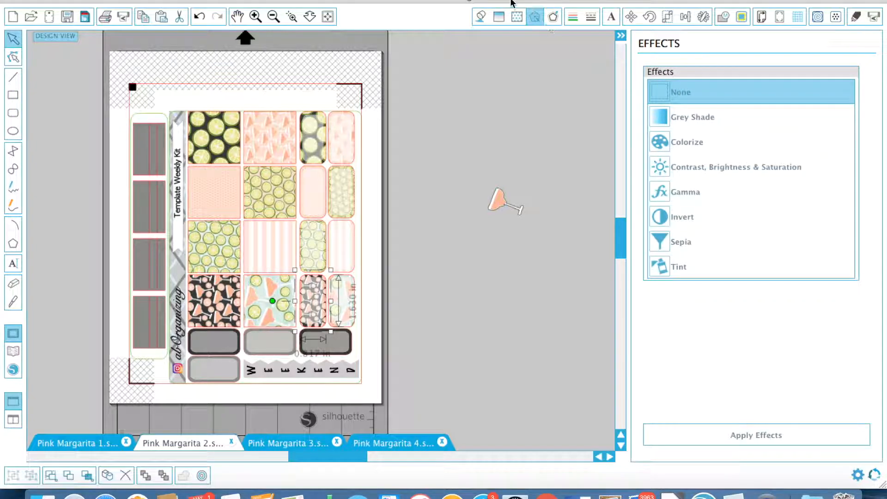
{"action": "left_click", "coordinate": [535, 17]}
{"action": "left_click", "coordinate": [653, 75]}
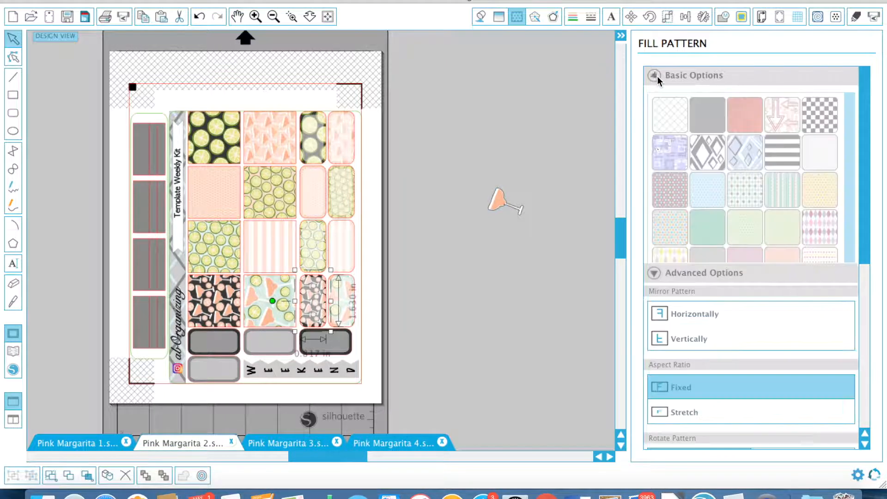
{"action": "left_click_drag", "start_coordinate": [747, 436], "coordinate": [753, 436]}
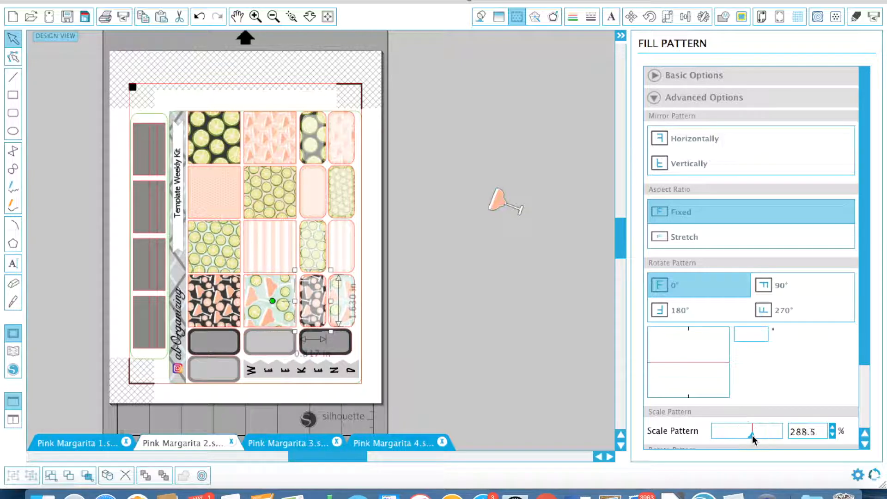
{"action": "left_click", "coordinate": [396, 323]}
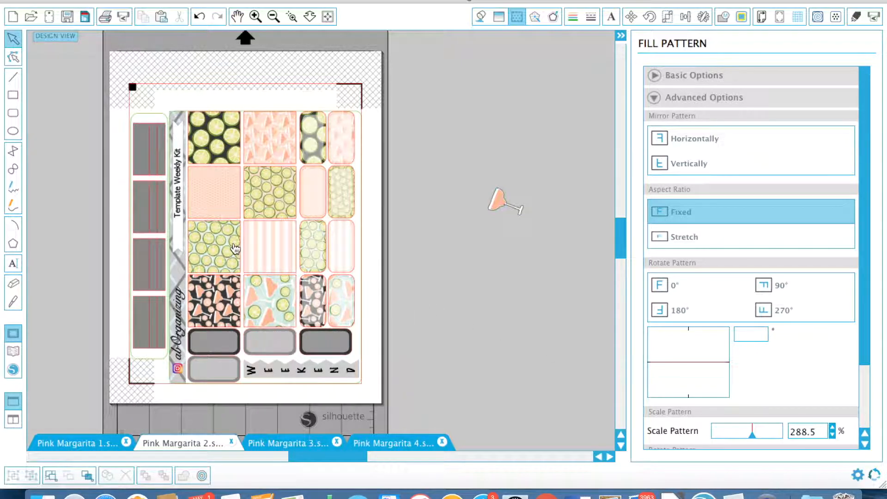
Step: Enlarge the lime pattern in the third row's first square and scale its matching narrow box's pattern to 242.6%
{"action": "left_click", "coordinate": [234, 250]}
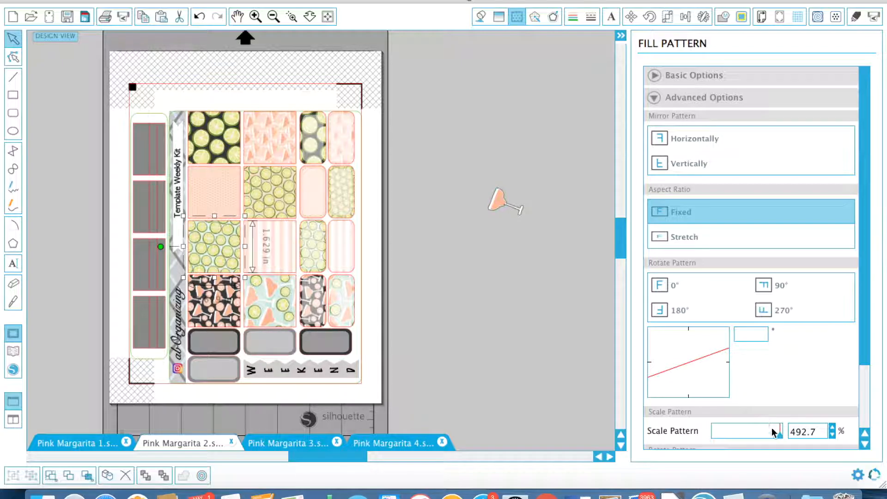
{"action": "left_click", "coordinate": [303, 265]}
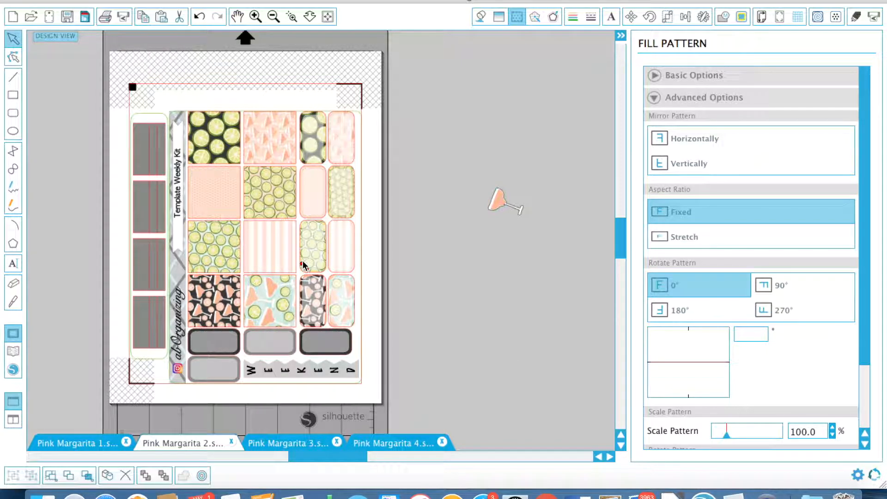
{"action": "left_click_drag", "start_coordinate": [727, 437], "coordinate": [745, 437]}
{"action": "left_click", "coordinate": [450, 286]}
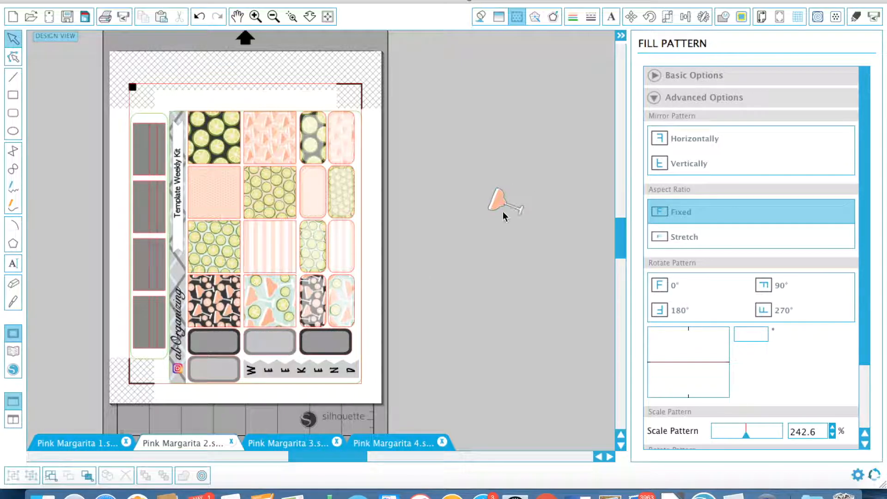
Step: Duplicate the margarita glass, placing one on the striped square and a smaller one on the narrow striped box
{"action": "left_click_drag", "start_coordinate": [481, 189], "coordinate": [519, 242]}
{"action": "key", "text": "super+c"}
{"action": "key", "text": "super+v"}
{"action": "left_click", "coordinate": [520, 323]}
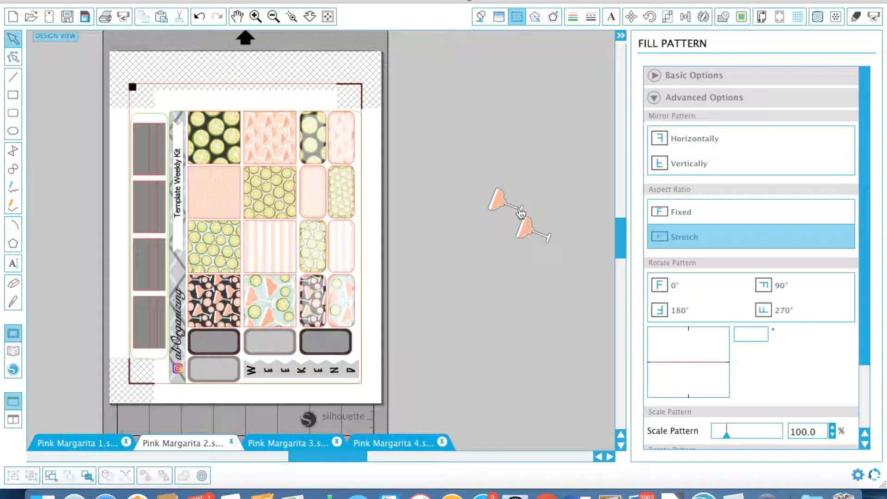
{"action": "left_click_drag", "start_coordinate": [521, 212], "coordinate": [260, 257]}
{"action": "left_click", "coordinate": [526, 230]}
{"action": "left_click_drag", "start_coordinate": [524, 207], "coordinate": [341, 232]}
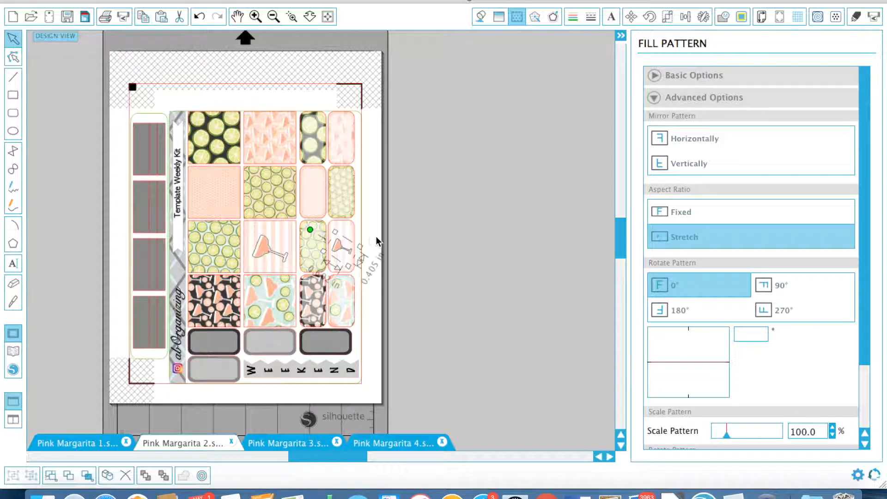
Step: Send the small margarita glass behind the narrow striped box's translucent overlay
{"action": "right_click", "coordinate": [349, 236]}
{"action": "left_click", "coordinate": [406, 462]}
{"action": "left_click", "coordinate": [422, 260]}
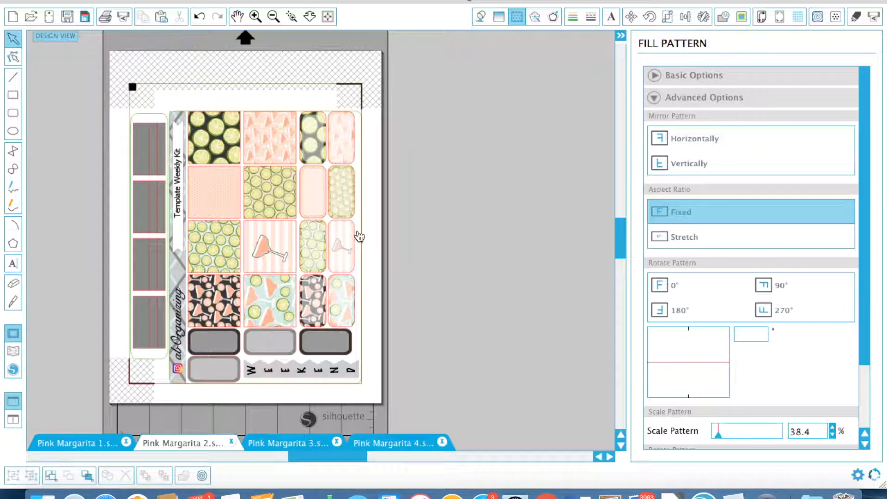
Step: Take the translucent overlay off the narrow striped box and undo the change
{"action": "left_click_drag", "start_coordinate": [341, 234], "coordinate": [503, 232]}
{"action": "key", "text": "Delete"}
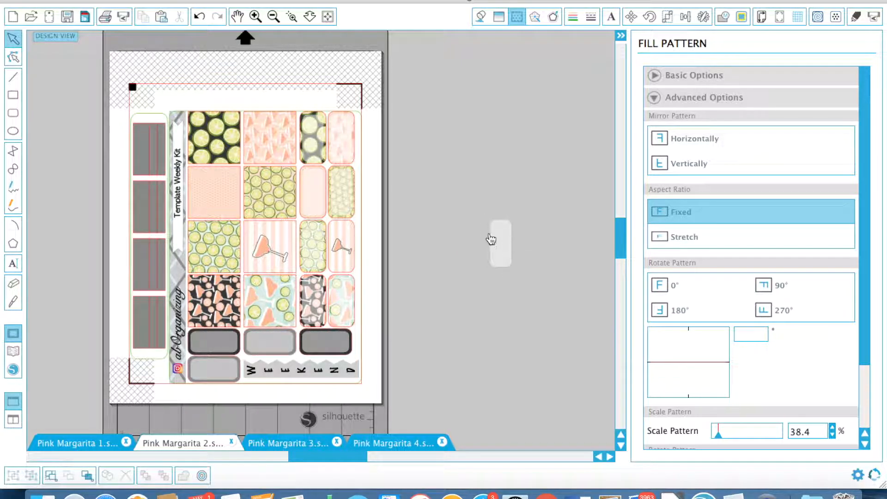
{"action": "key", "text": "super+z"}
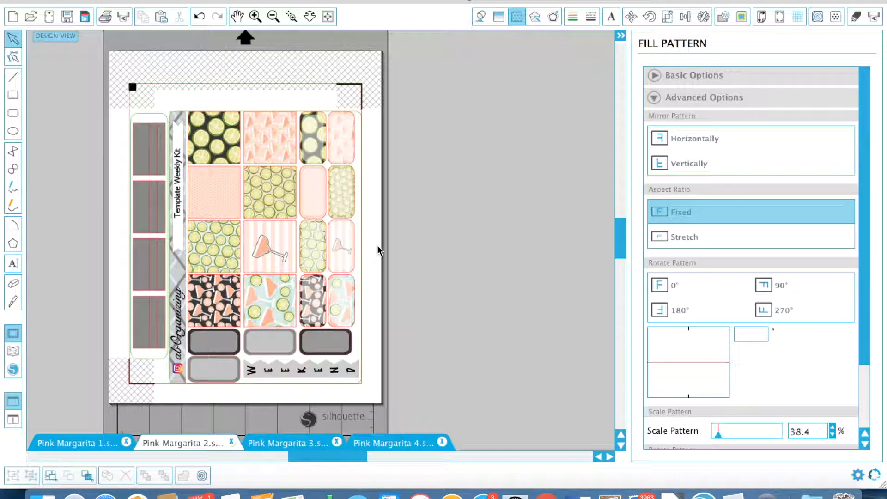
Step: Scale the second row's pink honeycomb pattern to 500% in the square and 375.3% in the matching narrow box
{"action": "left_click", "coordinate": [214, 192]}
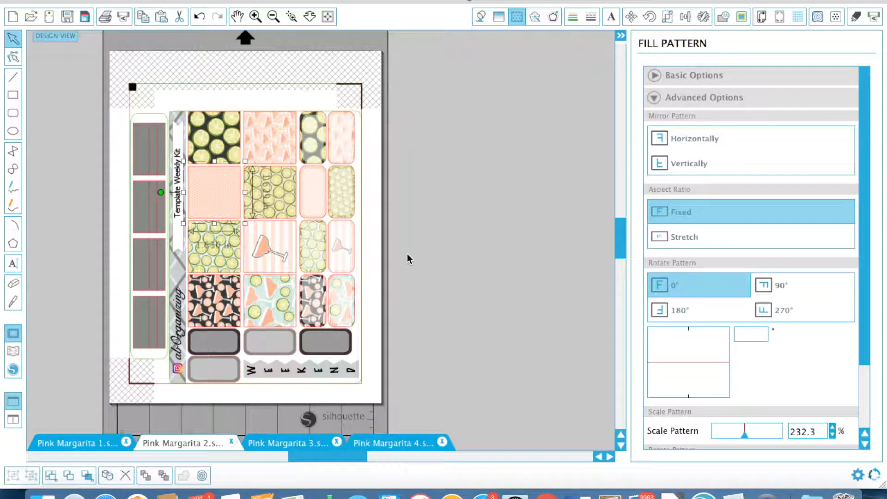
{"action": "left_click_drag", "start_coordinate": [742, 437], "coordinate": [788, 432]}
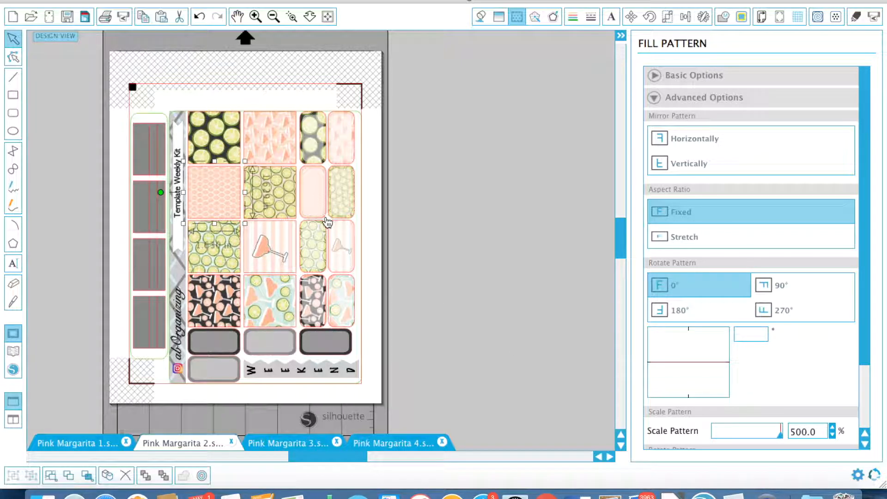
{"action": "left_click", "coordinate": [324, 217]}
{"action": "left_click_drag", "start_coordinate": [744, 437], "coordinate": [765, 435]}
{"action": "left_click", "coordinate": [554, 334]}
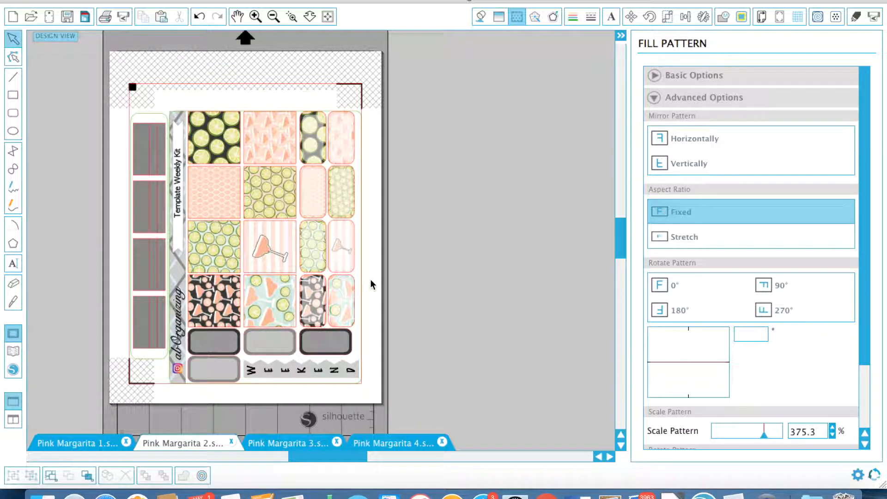
Step: Place a copy of the second row's pink honeycomb square on the empty area beside the page
{"action": "scroll", "coordinate": [434, 229], "scroll_direction": "up", "scroll_amount": 2}
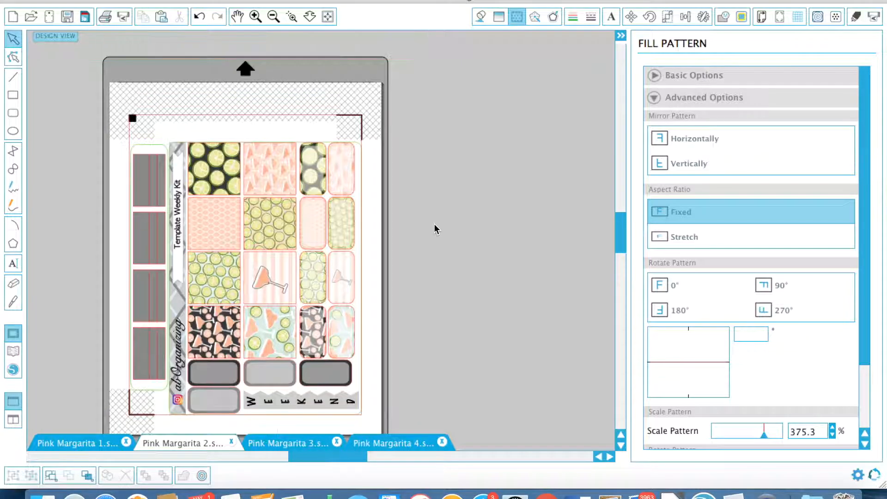
{"action": "left_click", "coordinate": [202, 150]}
{"action": "left_click", "coordinate": [434, 260]}
{"action": "left_click_drag", "start_coordinate": [223, 244], "coordinate": [469, 198]}
{"action": "left_click", "coordinate": [439, 313]}
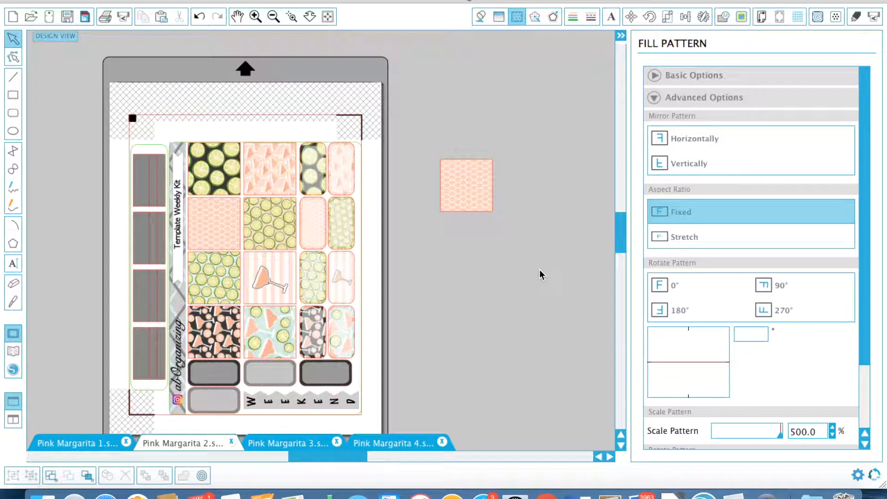
Step: Compare the Pink Margarita 1 sheet with the Pink Margarita 2 sheet and return to Pink Margarita 2
{"action": "left_click", "coordinate": [77, 445]}
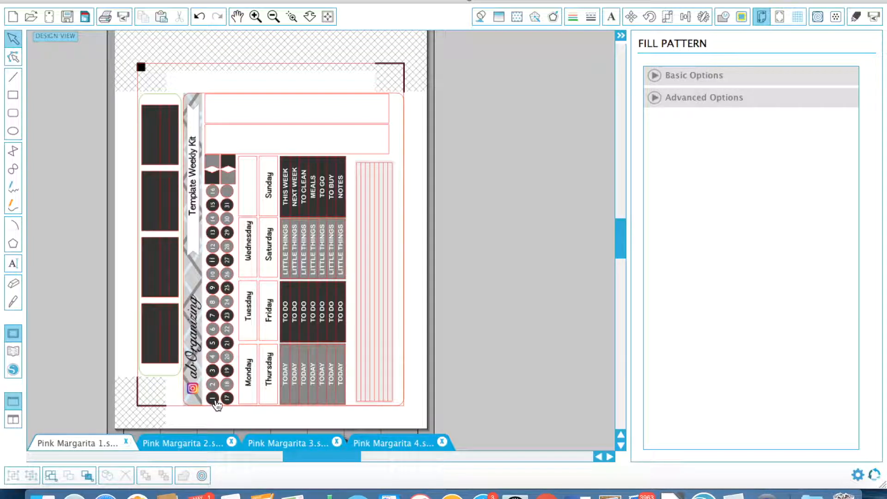
{"action": "left_click", "coordinate": [181, 448]}
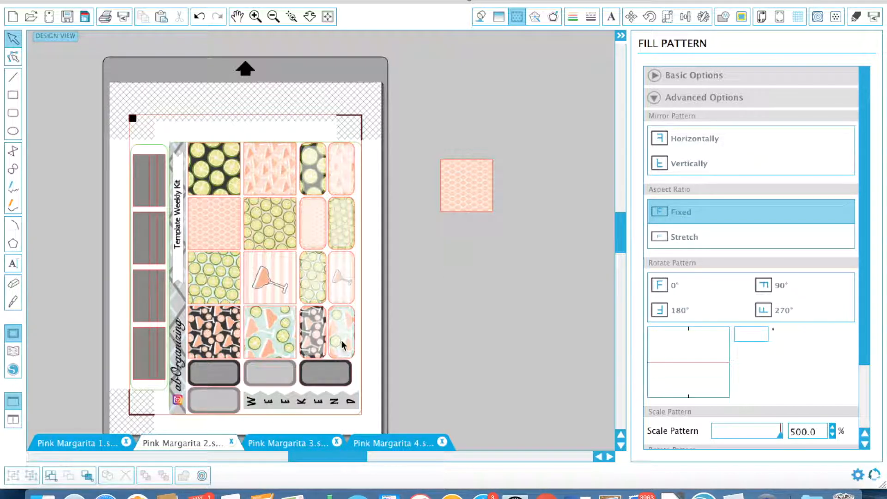
{"action": "left_click", "coordinate": [93, 444]}
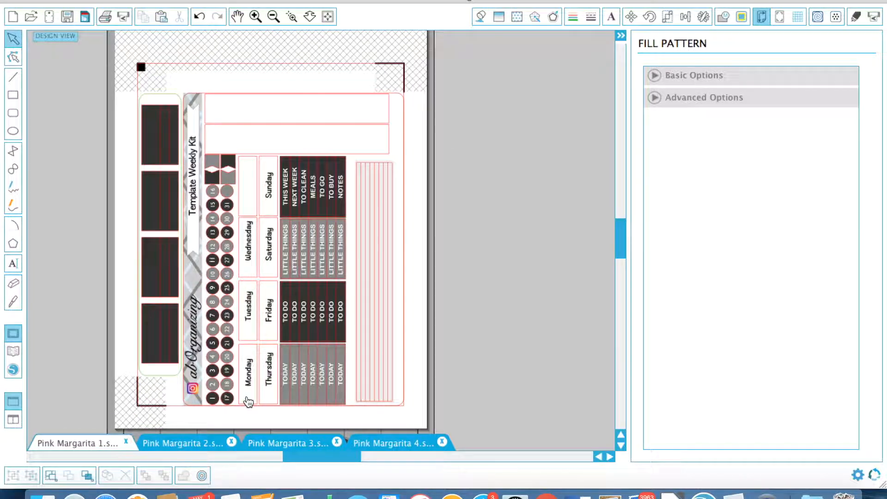
{"action": "left_click", "coordinate": [180, 448]}
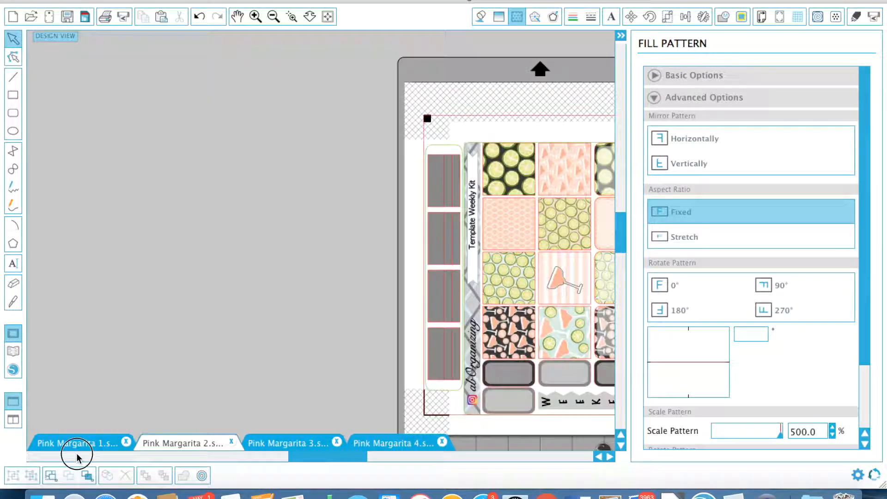
{"action": "left_click", "coordinate": [77, 444]}
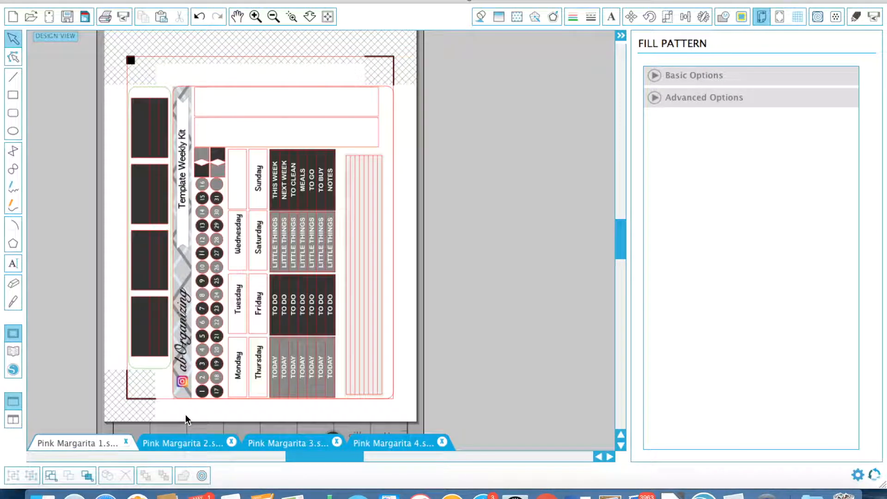
{"action": "left_click", "coordinate": [182, 444]}
Step: Place the solid dark rounded rectangle from the box above the WEEKEND banner beside the page, below the honeycomb square
{"action": "scroll", "coordinate": [489, 294], "scroll_direction": "right", "scroll_amount": 10}
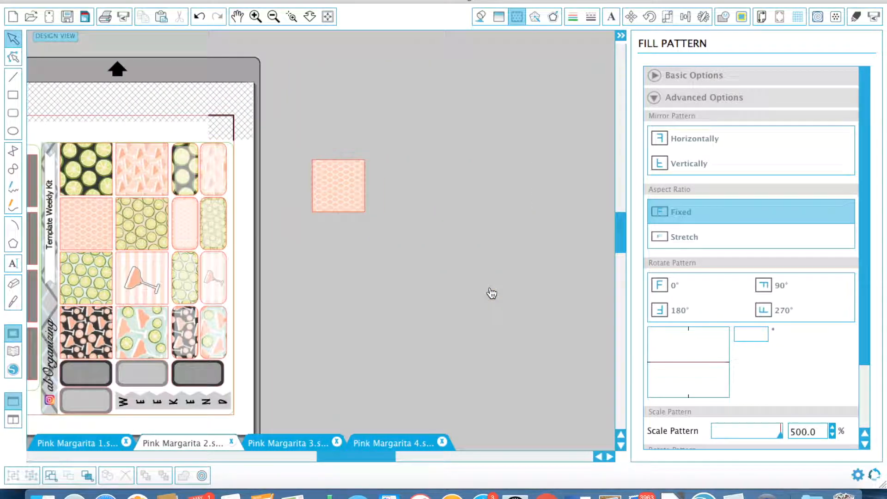
{"action": "left_click", "coordinate": [221, 331]}
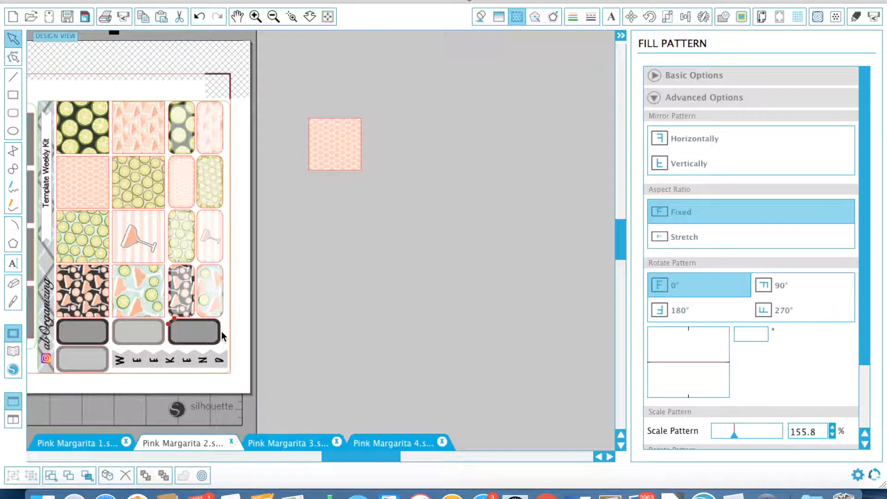
{"action": "left_click_drag", "start_coordinate": [222, 367], "coordinate": [329, 242]}
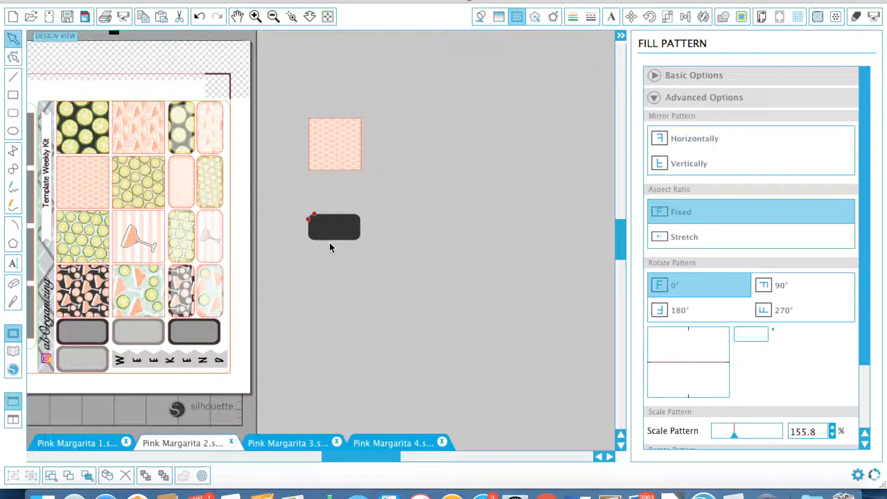
{"action": "scroll", "coordinate": [329, 242], "scroll_direction": "up", "scroll_amount": 3}
Step: Fill the dark rounded rectangle beside the page with the peach color #FAD0BE sampled from the honeycomb pattern
{"action": "left_click", "coordinate": [256, 17]}
{"action": "left_click", "coordinate": [255, 16]}
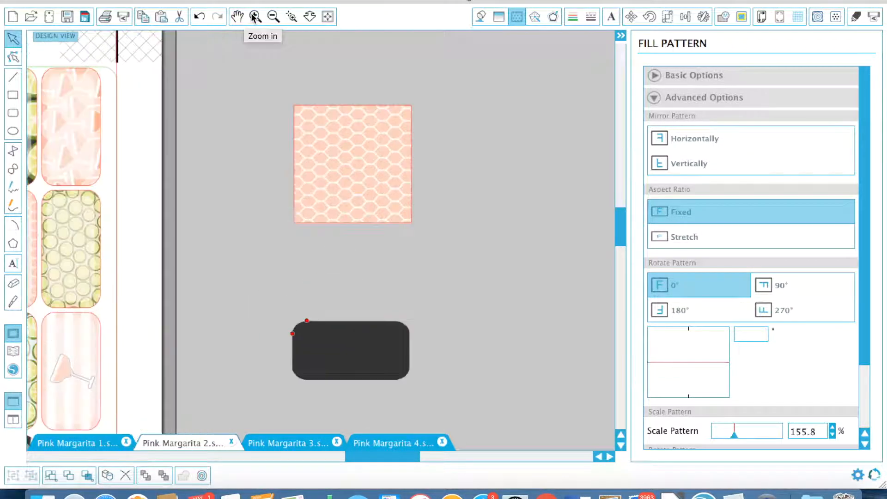
{"action": "left_click", "coordinate": [478, 193]}
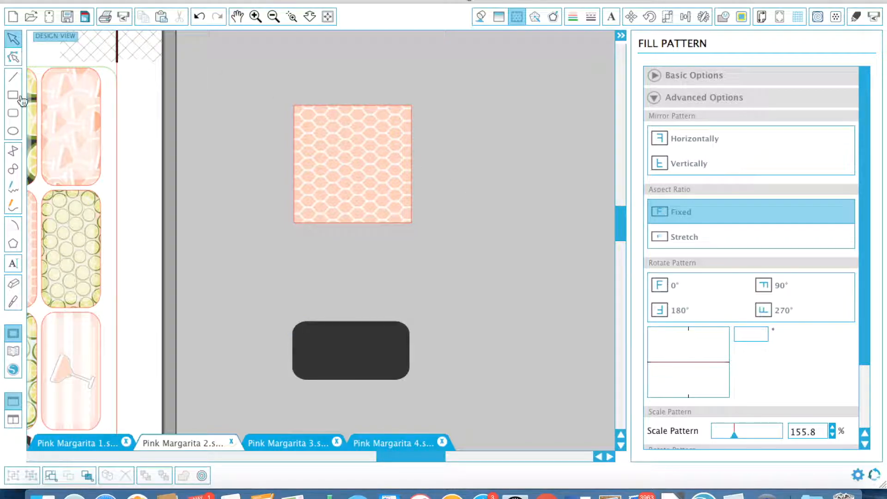
{"action": "left_click", "coordinate": [310, 376]}
{"action": "left_click", "coordinate": [480, 16]}
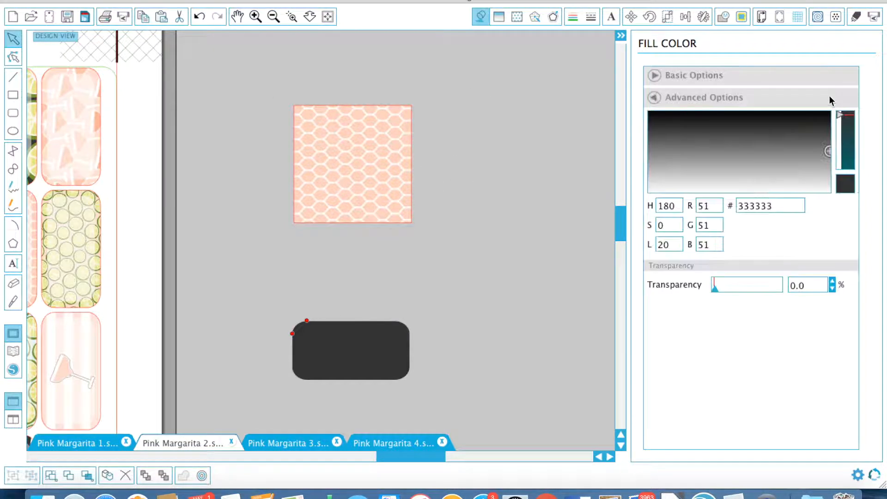
{"action": "left_click", "coordinate": [700, 74]}
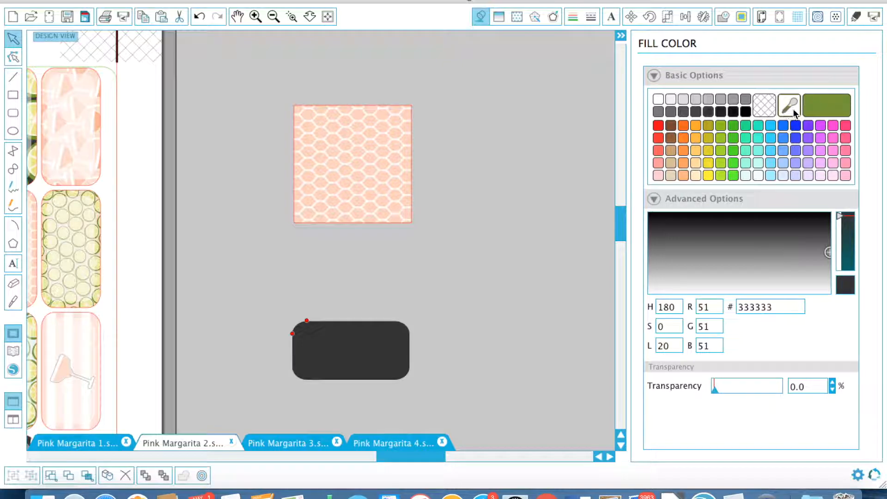
{"action": "left_click", "coordinate": [790, 105]}
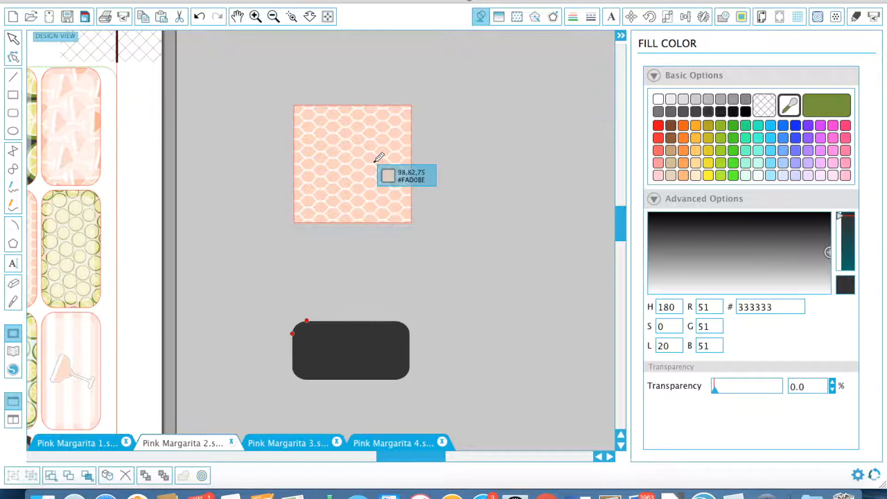
{"action": "left_click", "coordinate": [255, 17]}
{"action": "left_click", "coordinate": [255, 16]}
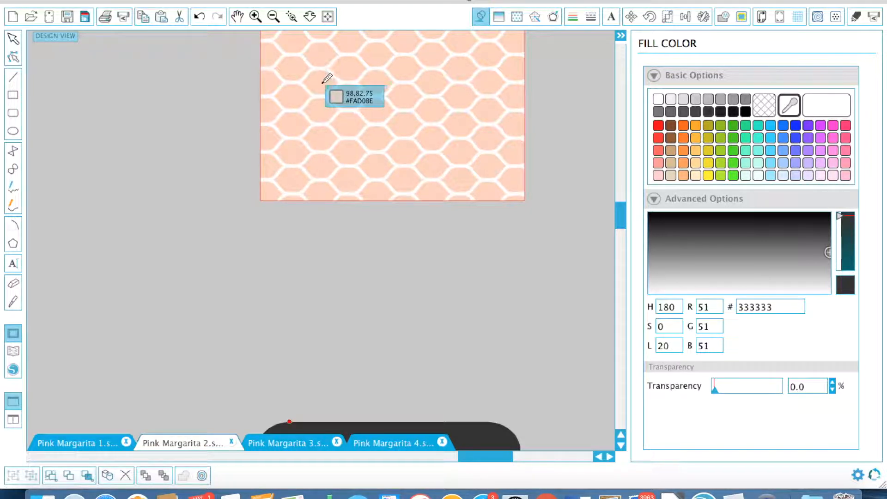
{"action": "left_click", "coordinate": [461, 70]}
Step: Remove the honeycomb sample square from beside the page and return to the sticker sheet's lower boxes
{"action": "scroll", "coordinate": [426, 279], "scroll_direction": "down", "scroll_amount": 4}
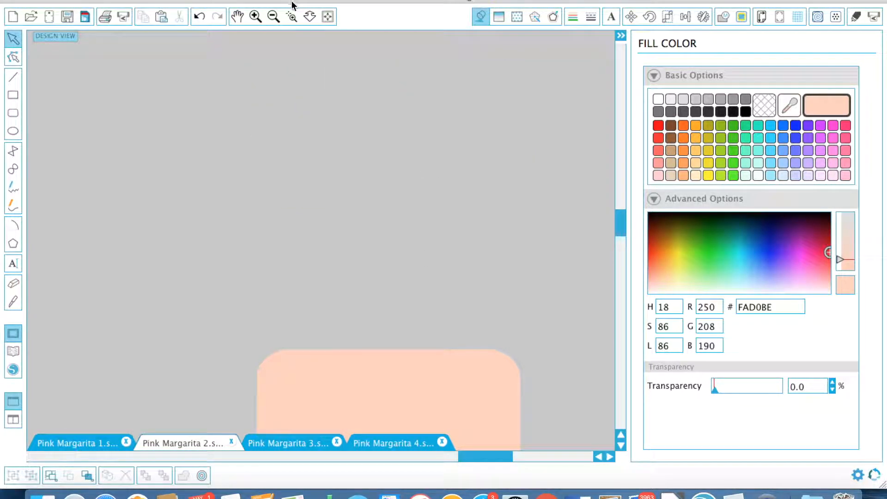
{"action": "left_click", "coordinate": [255, 17]}
{"action": "left_click", "coordinate": [273, 16]}
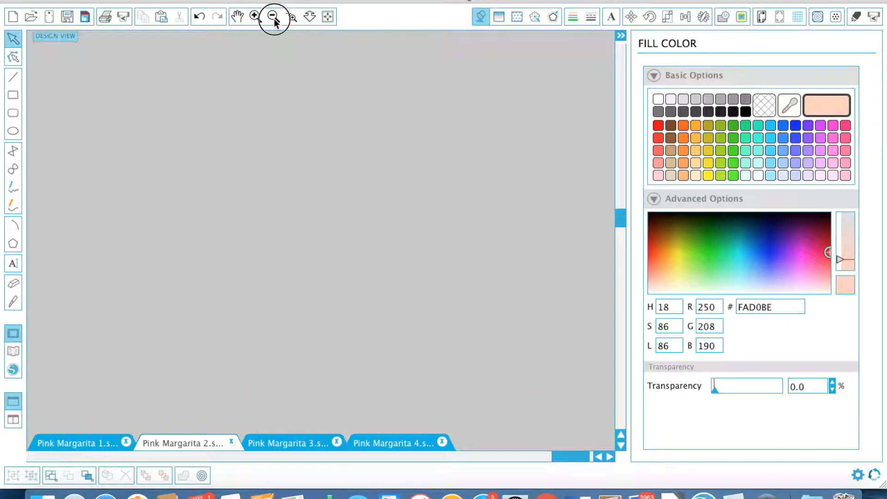
{"action": "left_click", "coordinate": [273, 16]}
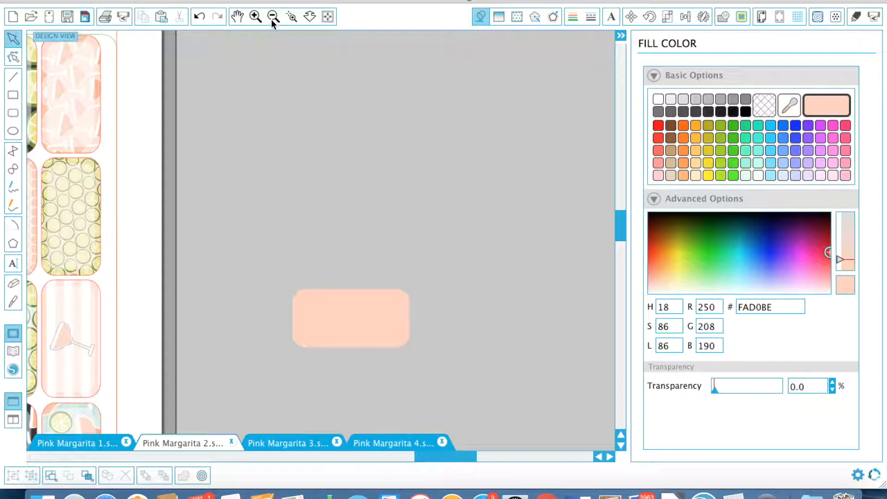
{"action": "left_click", "coordinate": [273, 17]}
{"action": "scroll", "coordinate": [349, 192], "scroll_direction": "left", "scroll_amount": 5}
{"action": "scroll", "coordinate": [348, 192], "scroll_direction": "down", "scroll_amount": 5}
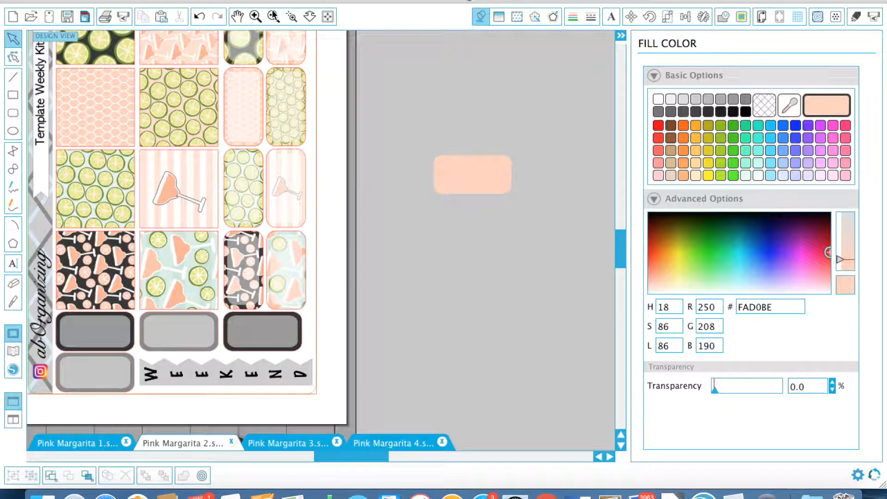
Step: Select all RGB (51,51,51) filled shapes on the Pink Margarita 2 sheet by color and fill them with peach #FAD0BE
{"action": "left_click", "coordinate": [273, 17]}
{"action": "scroll", "coordinate": [349, 344], "scroll_direction": "down", "scroll_amount": 4}
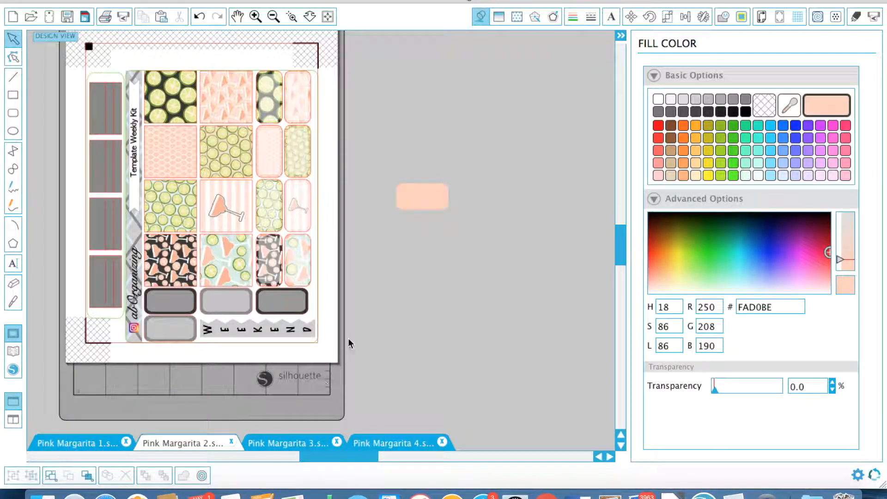
{"action": "left_click", "coordinate": [88, 477]}
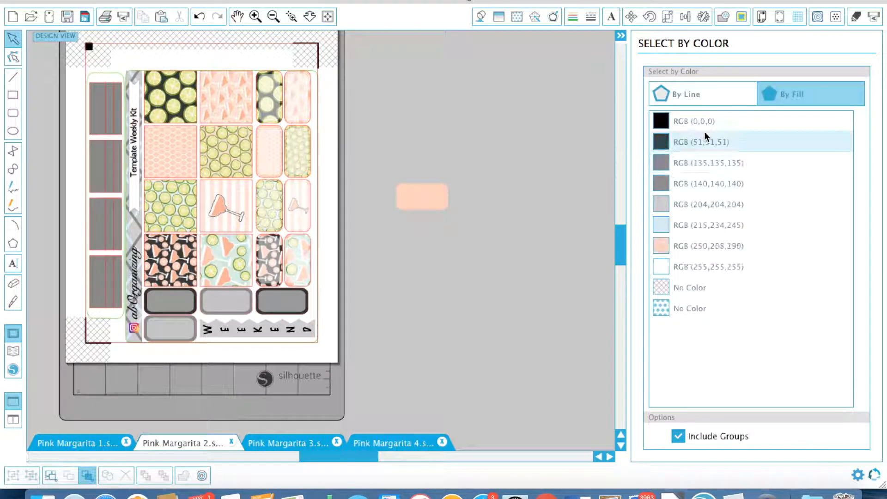
{"action": "left_click", "coordinate": [699, 142]}
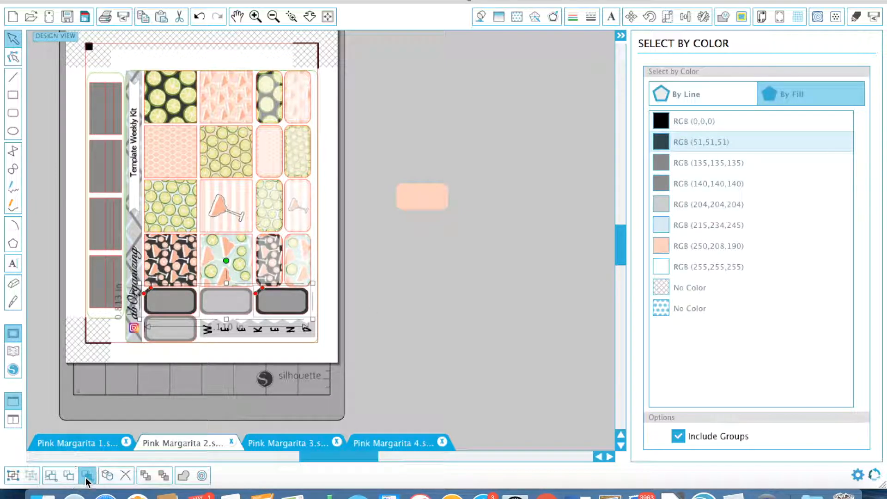
{"action": "left_click", "coordinate": [798, 97]}
{"action": "left_click", "coordinate": [480, 17]}
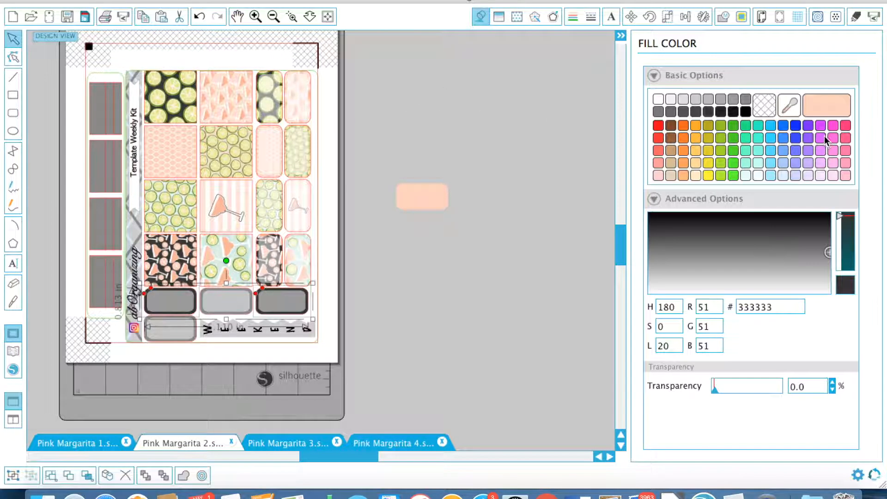
{"action": "left_click", "coordinate": [832, 110]}
Step: Transfer the peach rounded rectangle from Pink Margarita 2 to the empty area beside the page in Pink Margarita 1
{"action": "left_click", "coordinate": [423, 197]}
{"action": "key", "text": "Delete"}
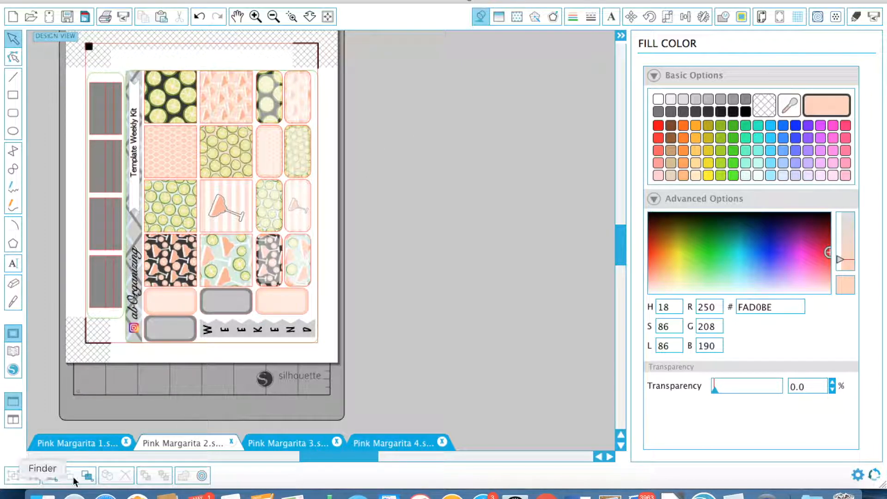
{"action": "left_click", "coordinate": [75, 444]}
{"action": "key", "text": "super+v"}
{"action": "left_click", "coordinate": [421, 347]}
Step: Select every RGB (51,51,51) filled shape on Pink Margarita 1 by color and recolor them with the peach fill
{"action": "left_click", "coordinate": [87, 476]}
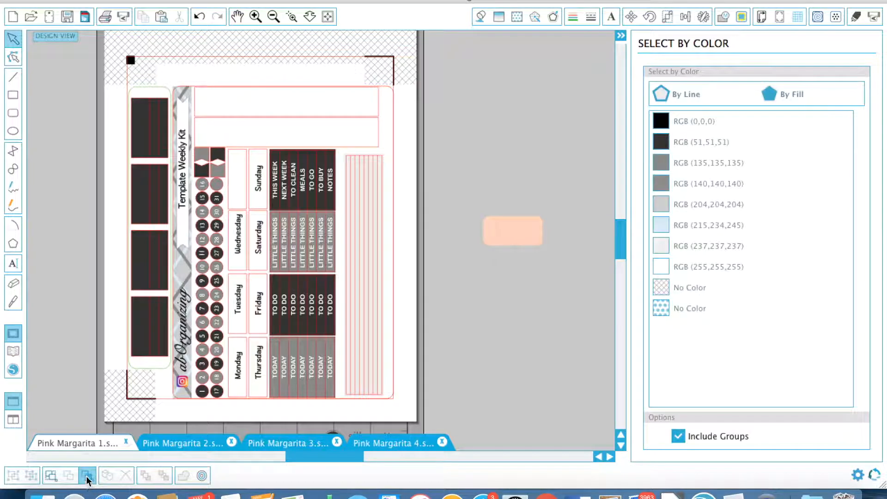
{"action": "left_click", "coordinate": [711, 147]}
{"action": "left_click", "coordinate": [499, 17]}
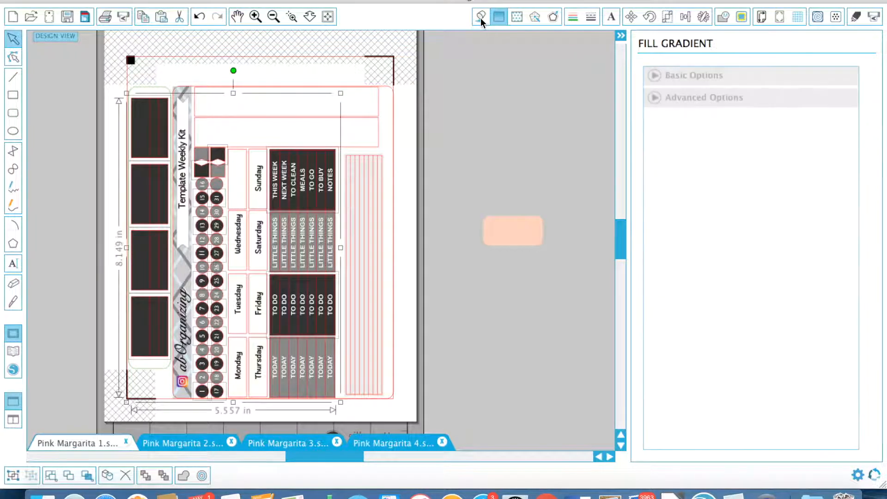
{"action": "left_click", "coordinate": [481, 16]}
{"action": "left_click", "coordinate": [653, 76]}
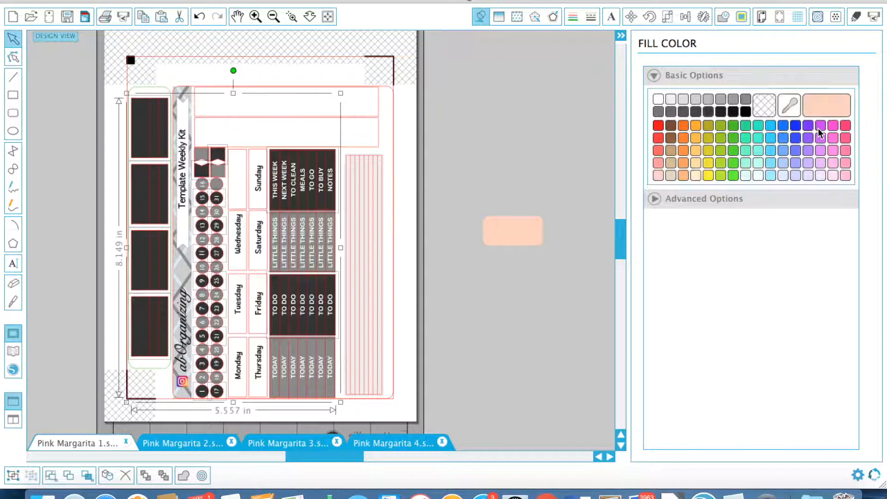
{"action": "left_click", "coordinate": [819, 112]}
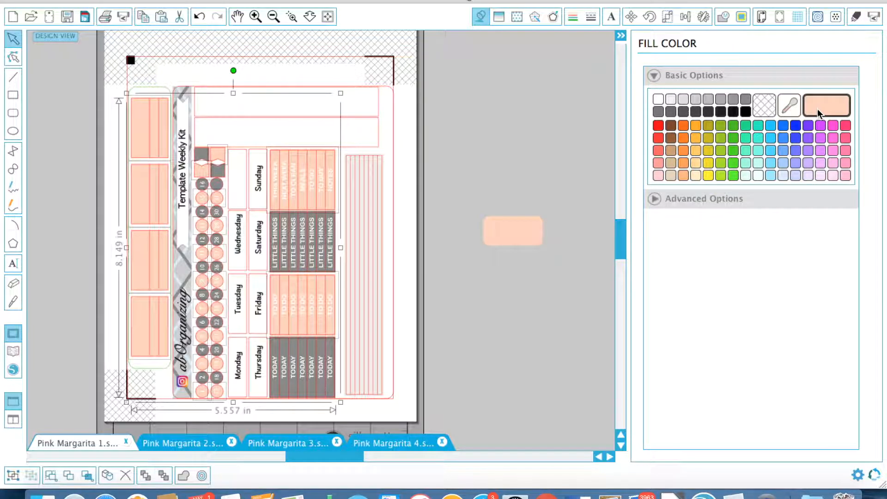
{"action": "left_click", "coordinate": [570, 139]}
Step: Move the peach rounded rectangle out of Pink Margarita 1 and paste it beside the page in Pink Margarita 3
{"action": "left_click_drag", "start_coordinate": [525, 179], "coordinate": [529, 356]}
{"action": "left_click", "coordinate": [324, 443]}
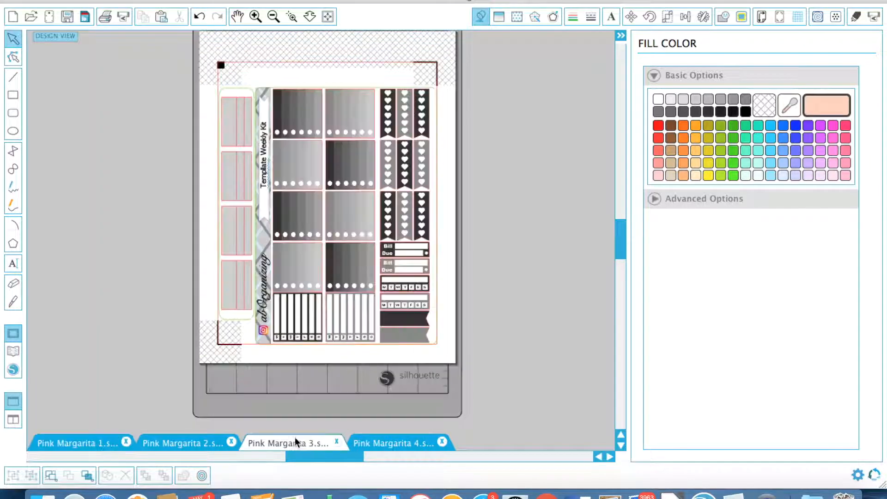
{"action": "left_click", "coordinate": [485, 369]}
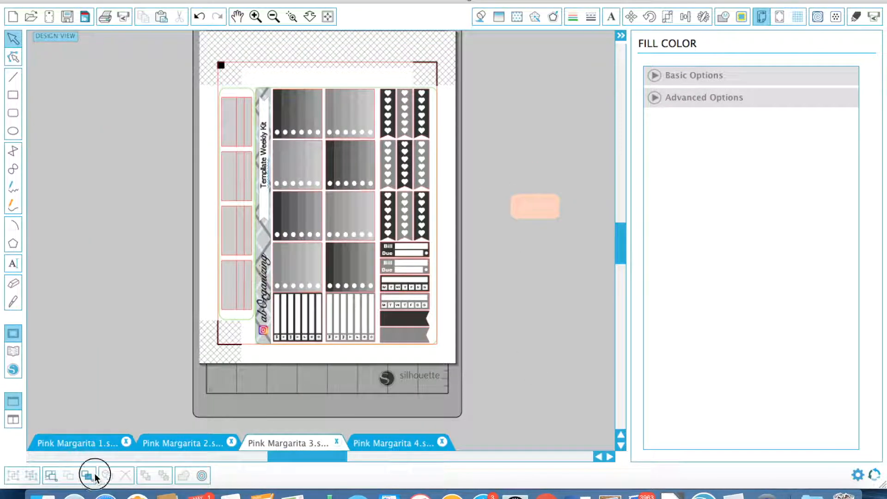
Step: Select all RGB (51,51,51) filled shapes on Pink Margarita 3 by color and give them the peach fill
{"action": "left_click", "coordinate": [87, 476]}
{"action": "left_click", "coordinate": [702, 141]}
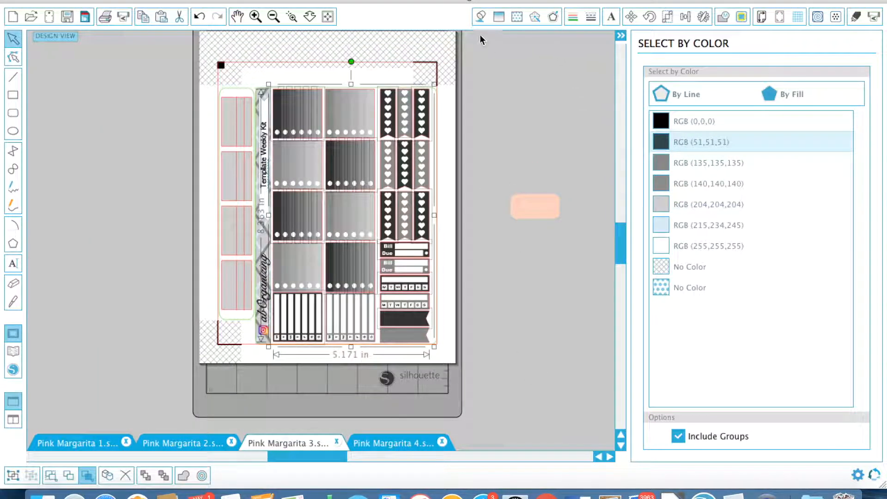
{"action": "left_click", "coordinate": [480, 17]}
{"action": "left_click", "coordinate": [695, 75]}
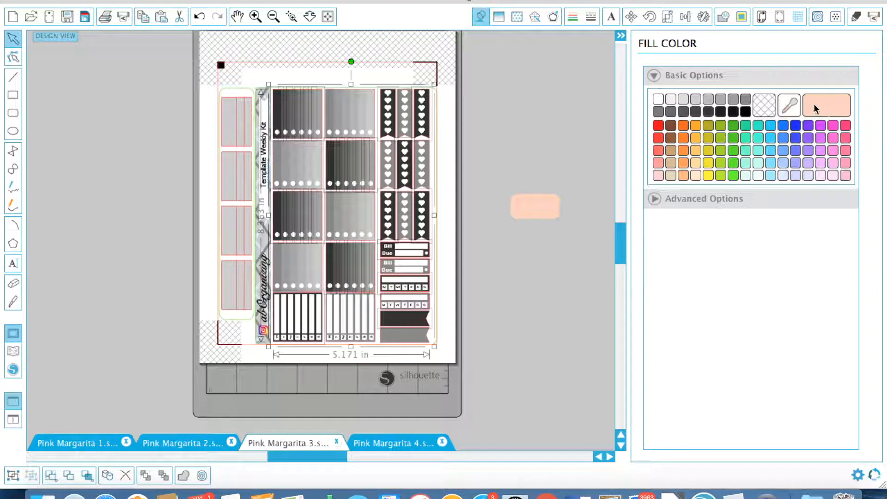
{"action": "left_click", "coordinate": [827, 111]}
{"action": "left_click", "coordinate": [546, 160]}
Step: Take the peach rounded rectangle out of Pink Margarita 3 and paste it beside the page in Pink Margarita 4
{"action": "left_click", "coordinate": [542, 209]}
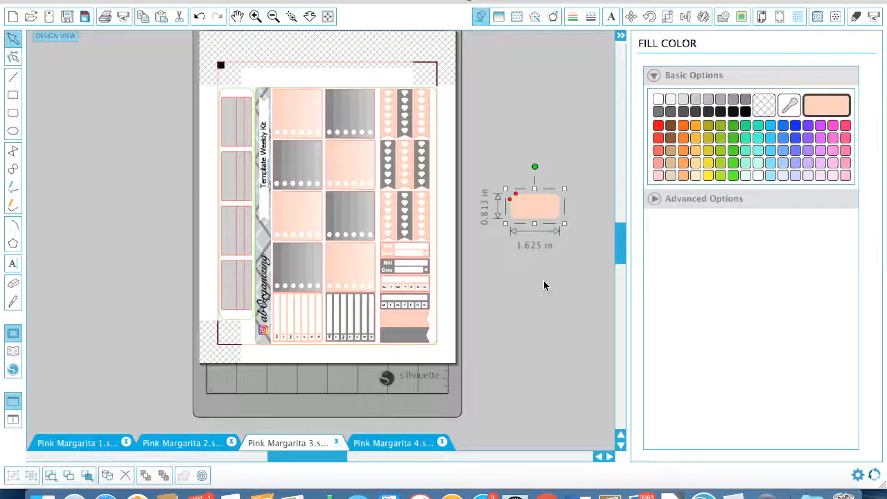
{"action": "key", "text": "Delete"}
{"action": "left_click", "coordinate": [387, 443]}
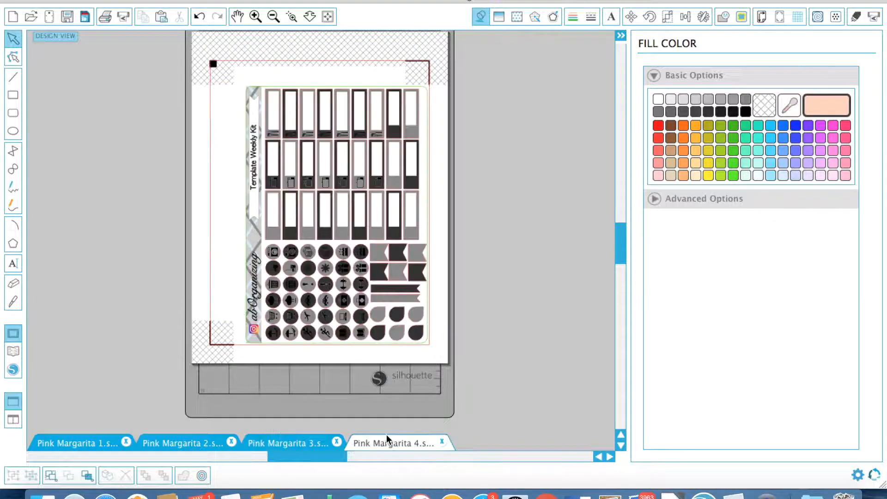
{"action": "key", "text": "super+v"}
{"action": "left_click", "coordinate": [524, 123]}
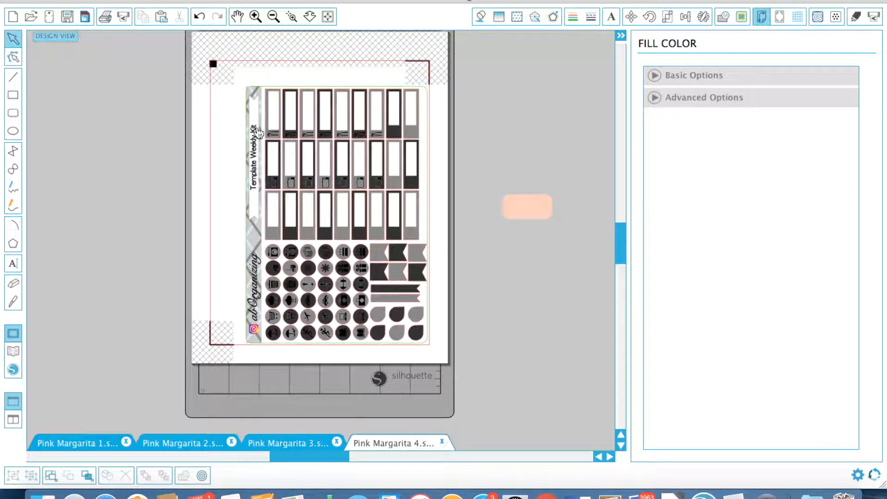
Step: Select all RGB (51,51,51) filled shapes on Pink Margarita 4 by color and change their fill to peach
{"action": "left_click", "coordinate": [95, 472]}
{"action": "left_click", "coordinate": [725, 142]}
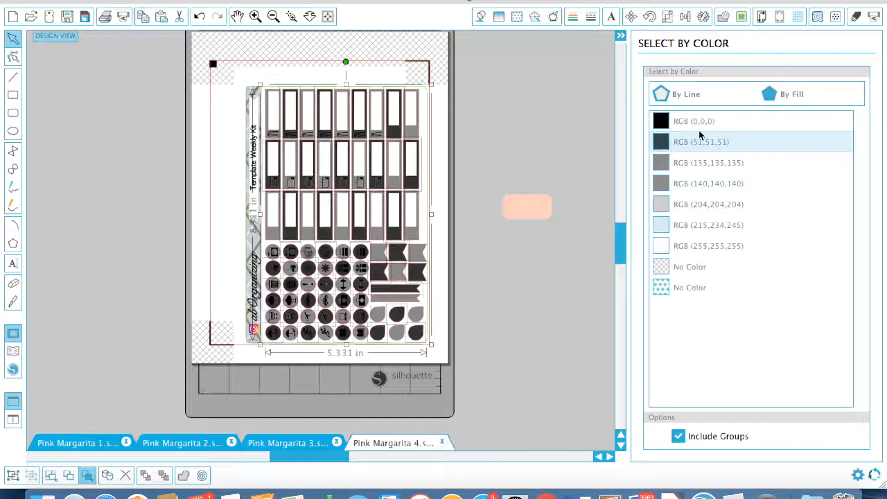
{"action": "left_click", "coordinate": [480, 20]}
{"action": "left_click", "coordinate": [729, 76]}
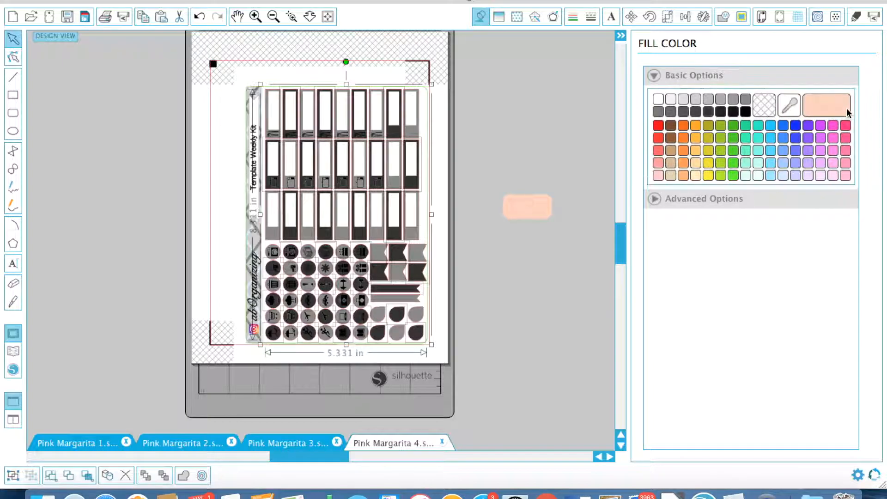
{"action": "left_click", "coordinate": [838, 113]}
Step: Delete the peach rounded rectangle beside the Pink Margarita 4 page and return to the Pink Margarita 2 sheet
{"action": "left_click_drag", "start_coordinate": [556, 287], "coordinate": [502, 167]}
{"action": "key", "text": "Delete"}
{"action": "left_click", "coordinate": [288, 451]}
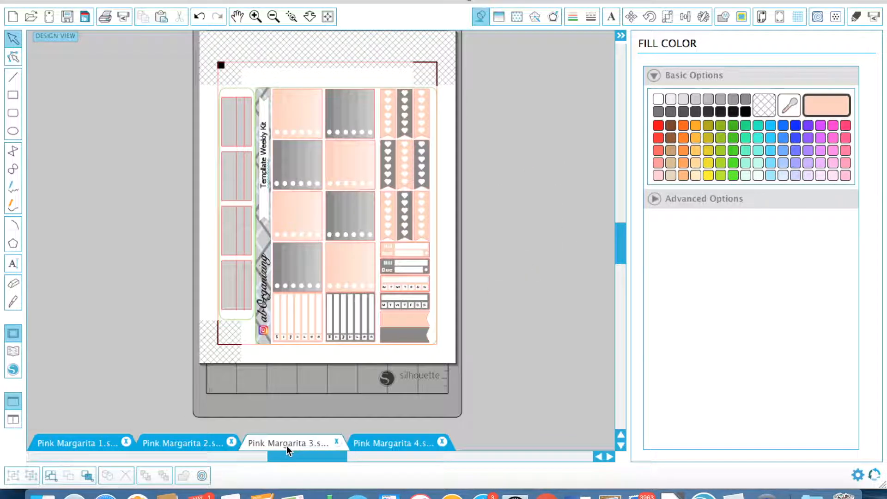
{"action": "left_click", "coordinate": [180, 443]}
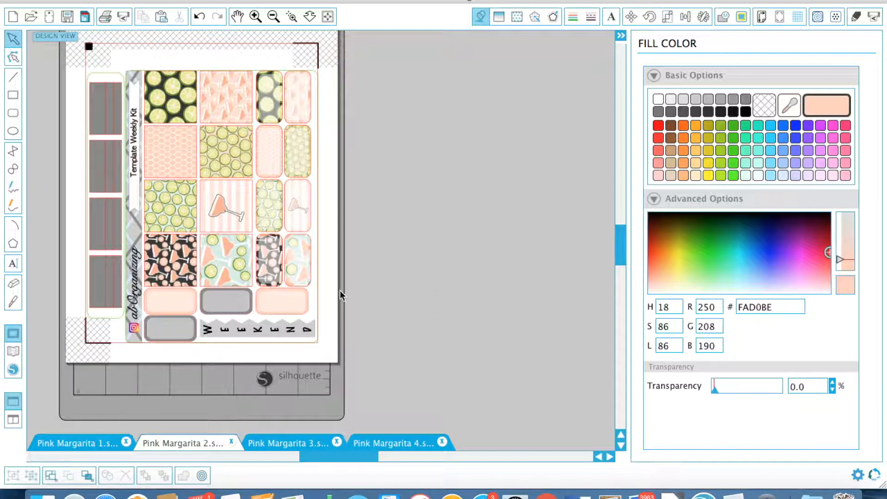
Step: Place the solid gray #878787 rounded rectangle from the box above the WEEKEND banner and the peach-background lime square beside the page
{"action": "left_click_drag", "start_coordinate": [252, 317], "coordinate": [462, 284]}
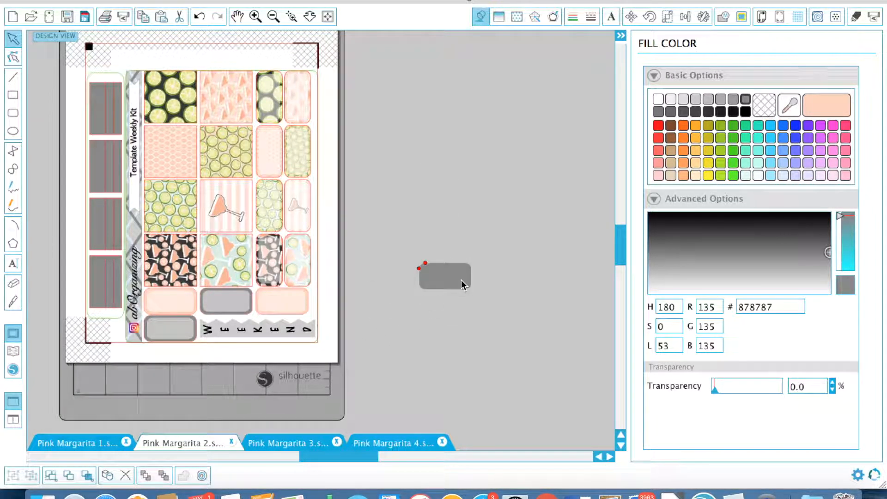
{"action": "left_click", "coordinate": [434, 173]}
{"action": "left_click_drag", "start_coordinate": [235, 158], "coordinate": [443, 212]}
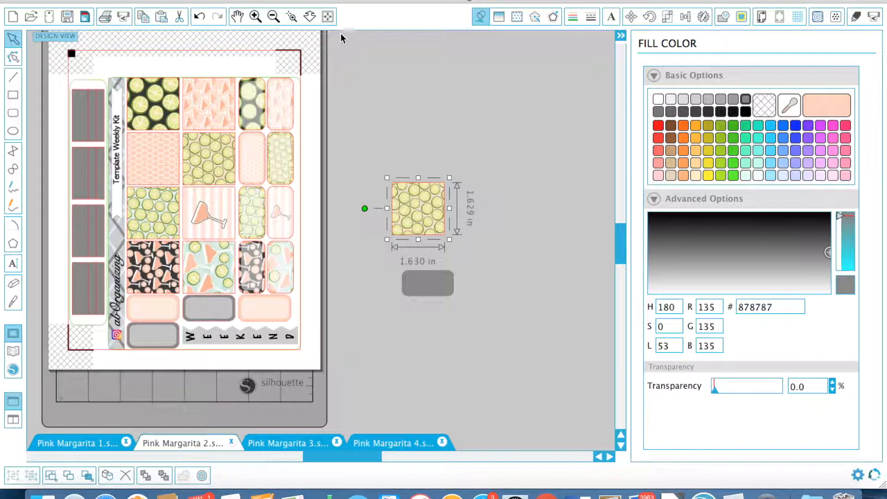
Step: Fill the gray rounded rectangle beside the page with the yellow-green #E7E98D sampled from a lime slice in the pattern
{"action": "left_click", "coordinate": [254, 17]}
{"action": "left_click", "coordinate": [253, 17]}
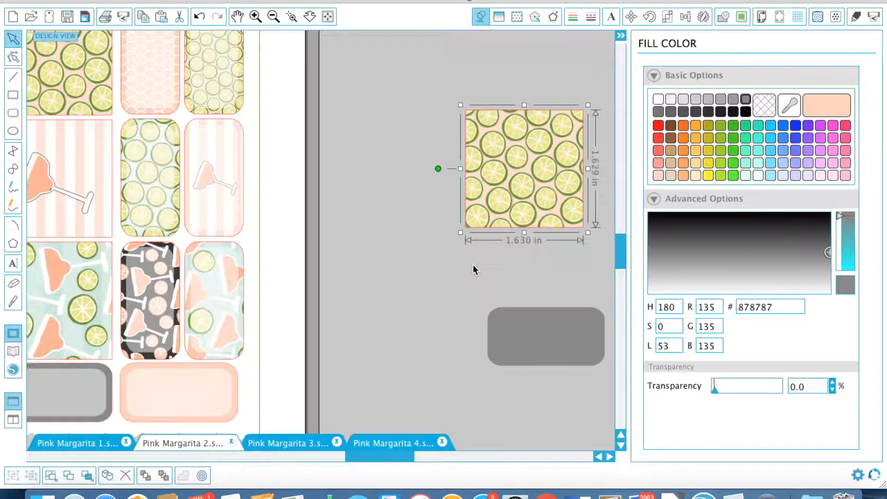
{"action": "scroll", "coordinate": [472, 265], "scroll_direction": "right", "scroll_amount": 6}
{"action": "key", "text": "space"}
{"action": "left_click_drag", "start_coordinate": [441, 343], "coordinate": [440, 322]}
{"action": "left_click", "coordinate": [422, 271]}
{"action": "left_click_drag", "start_coordinate": [487, 348], "coordinate": [440, 285]}
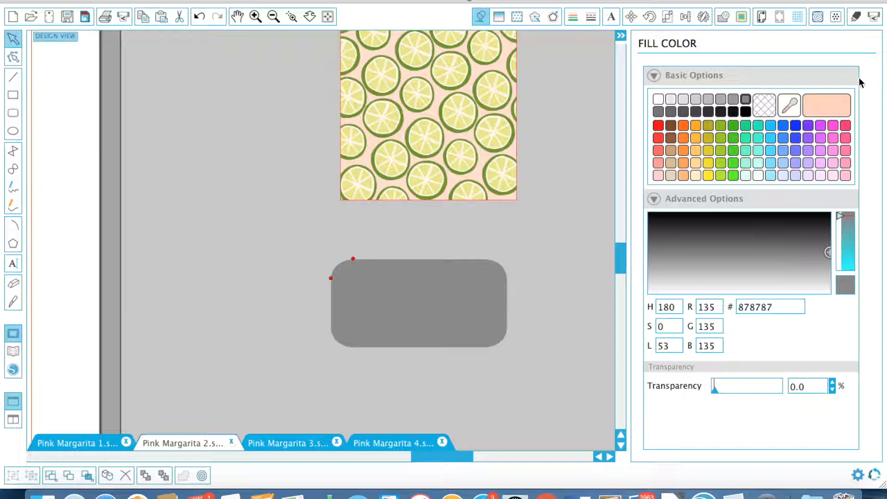
{"action": "left_click", "coordinate": [428, 264]}
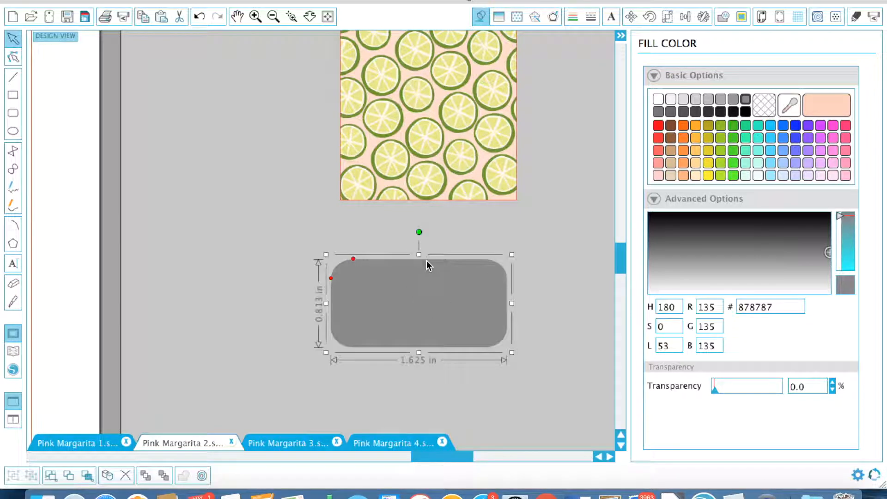
{"action": "left_click", "coordinate": [785, 112]}
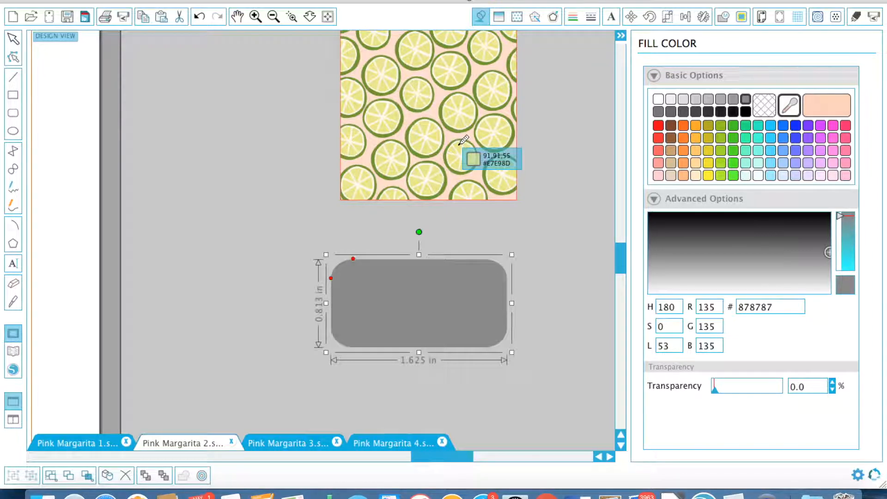
{"action": "left_click", "coordinate": [255, 18]}
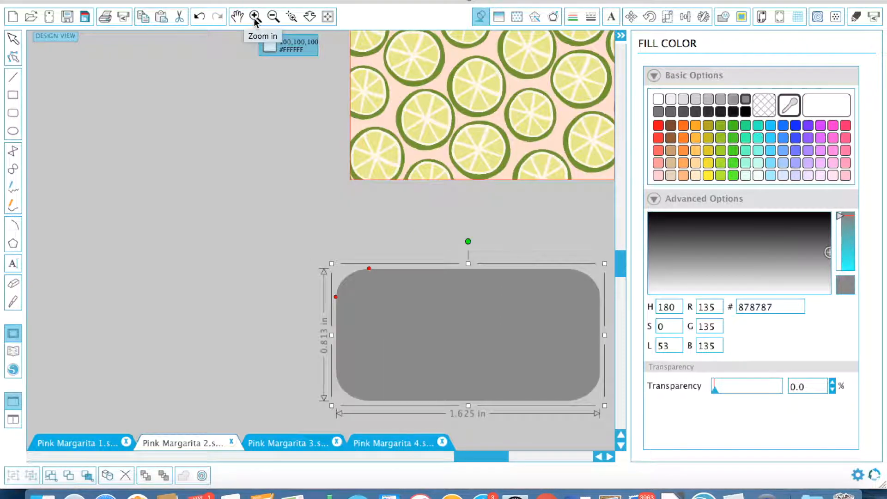
{"action": "scroll", "coordinate": [500, 198], "scroll_direction": "up", "scroll_amount": 3}
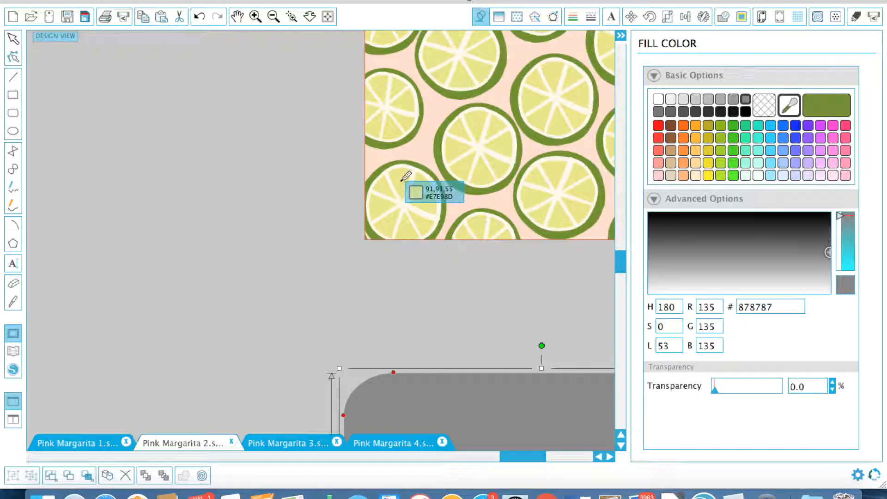
{"action": "left_click", "coordinate": [499, 149]}
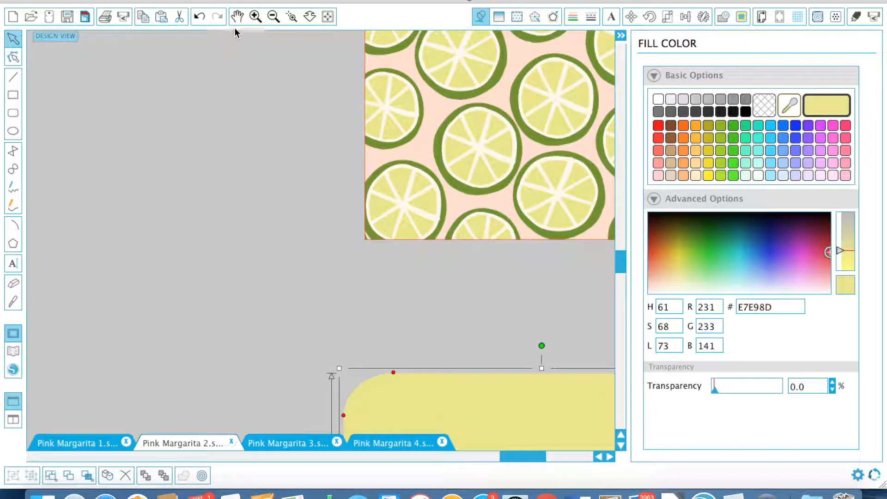
Step: Delete the lime pattern square beside the page, keeping the yellow-green rounded rectangle, and bring the sticker sheet back into view
{"action": "left_click", "coordinate": [273, 17]}
{"action": "left_click", "coordinate": [273, 17]}
{"action": "left_click", "coordinate": [273, 16]}
{"action": "left_click", "coordinate": [432, 223]}
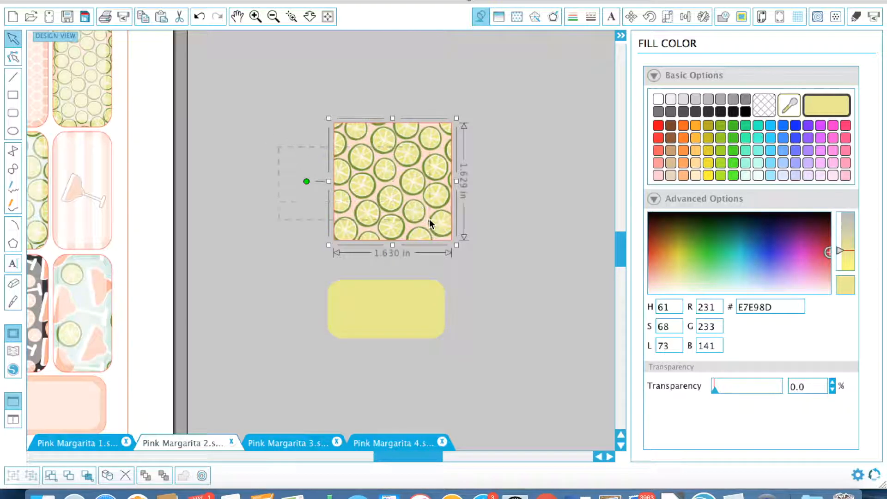
{"action": "key", "text": "Delete"}
{"action": "left_click", "coordinate": [272, 20]}
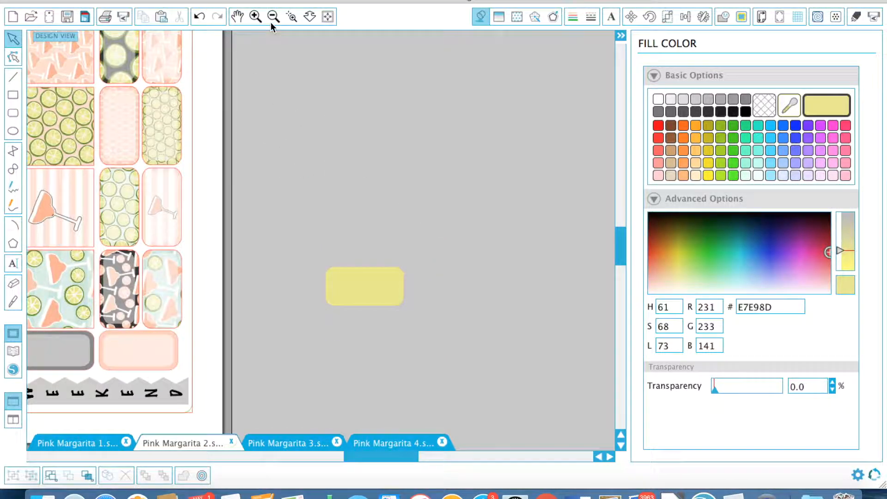
{"action": "left_click", "coordinate": [272, 20]}
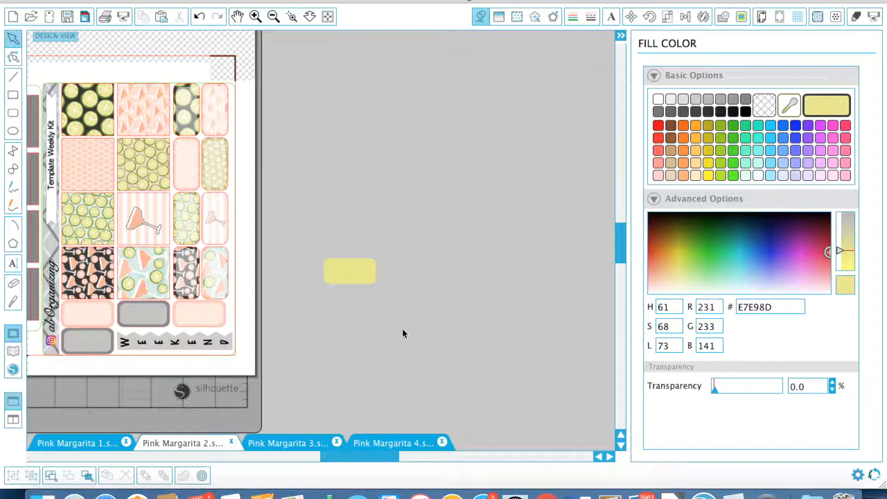
Step: Fill all RGB (135,135,135) gray shapes on the Pink Margarita 2 sheet with the yellow-green #E7E98D sampled from the rectangle beside the page
{"action": "left_click", "coordinate": [88, 475]}
{"action": "scroll", "coordinate": [375, 340], "scroll_direction": "down", "scroll_amount": 2}
{"action": "scroll", "coordinate": [375, 339], "scroll_direction": "left", "scroll_amount": 2}
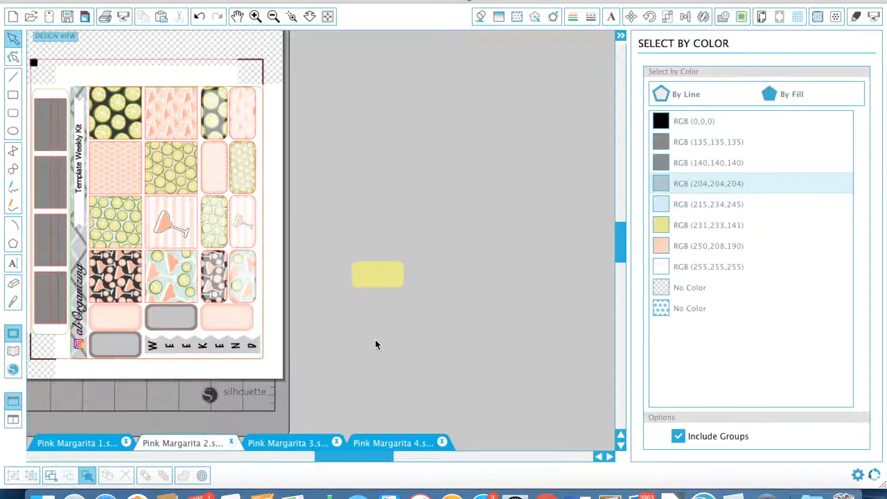
{"action": "left_click", "coordinate": [713, 162]}
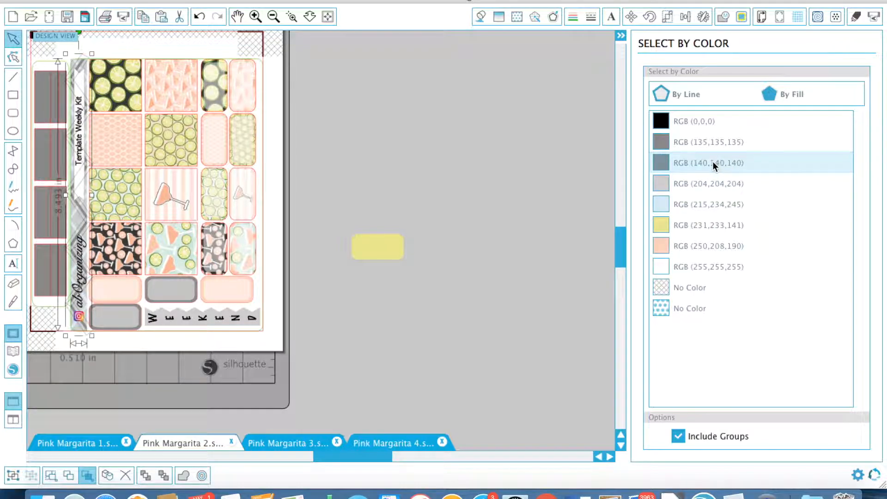
{"action": "left_click", "coordinate": [713, 146]}
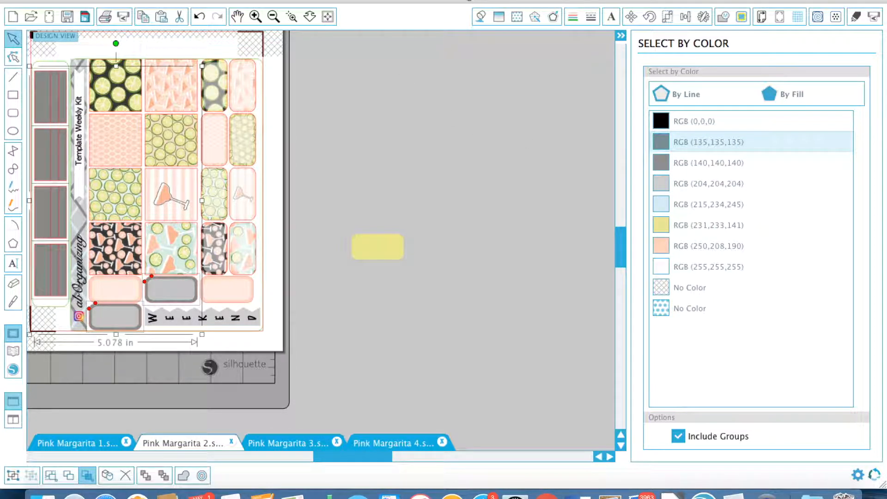
{"action": "left_click", "coordinate": [482, 17]}
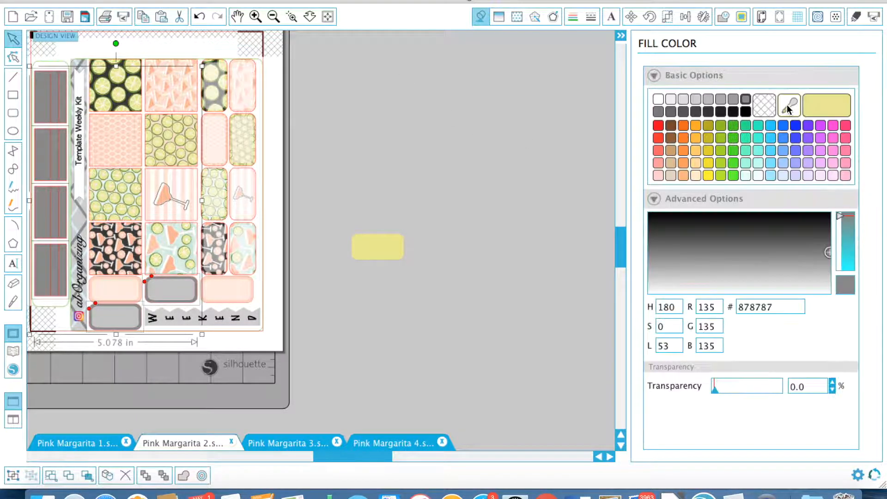
{"action": "left_click", "coordinate": [789, 106]}
{"action": "left_click", "coordinate": [377, 246]}
{"action": "scroll", "coordinate": [289, 266], "scroll_direction": "left", "scroll_amount": 4}
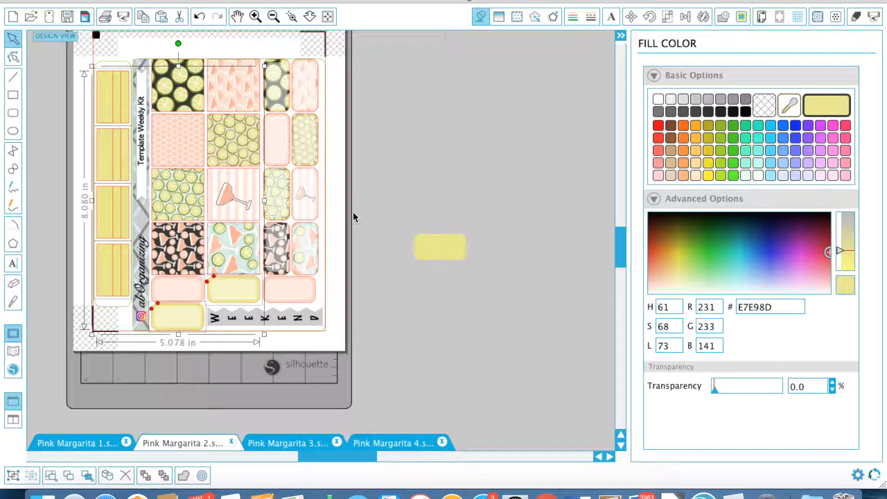
Step: Cut the yellow-green rounded rectangle from Pink Margarita 2 and paste it beside the Pink Margarita 1 page
{"action": "left_click", "coordinate": [461, 242]}
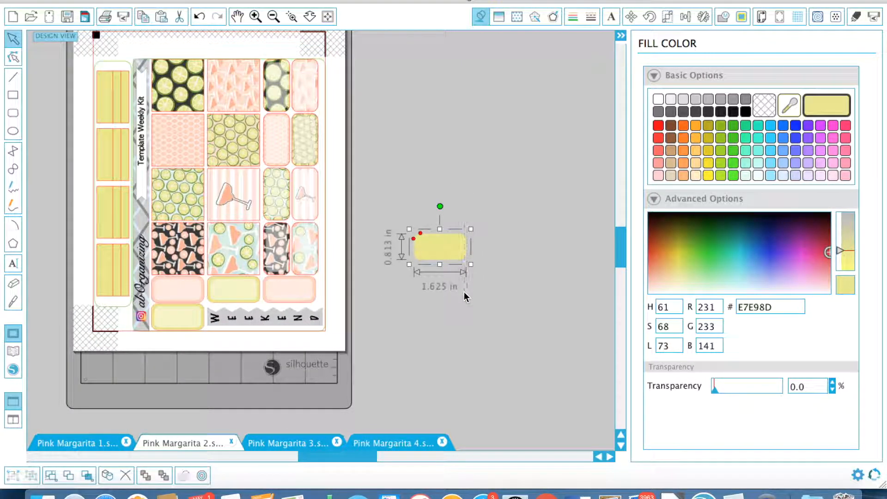
{"action": "key", "text": "super+x"}
{"action": "left_click", "coordinate": [83, 443]}
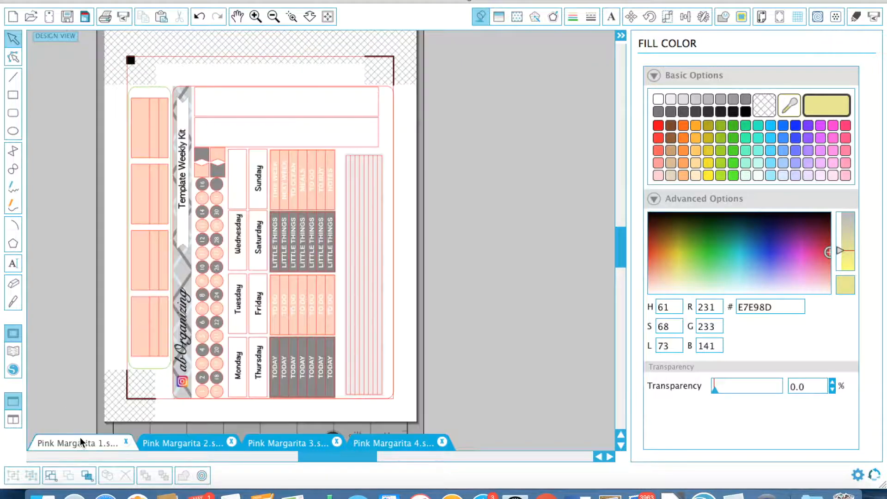
{"action": "key", "text": "super+v"}
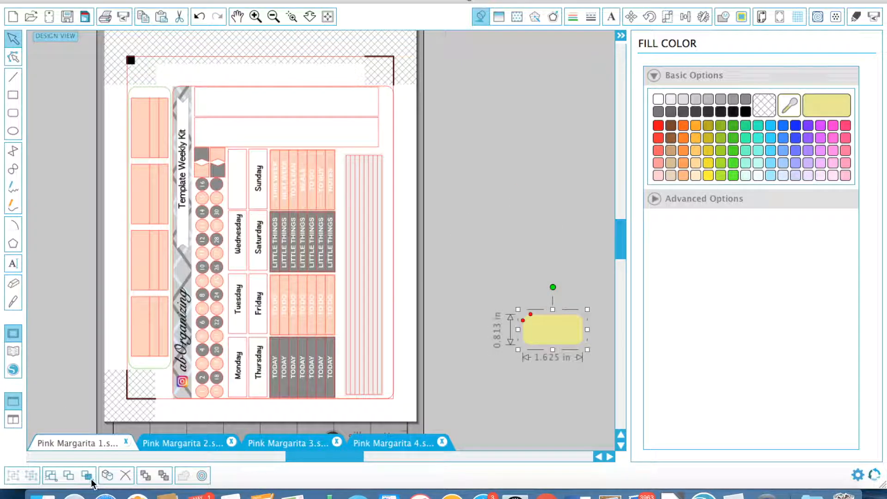
Step: Fill the RGB (135,135,135) gray shapes on Pink Margarita 1 with the yellow-green and delete the rounded rectangle beside the page
{"action": "left_click", "coordinate": [92, 480]}
{"action": "left_click", "coordinate": [728, 164]}
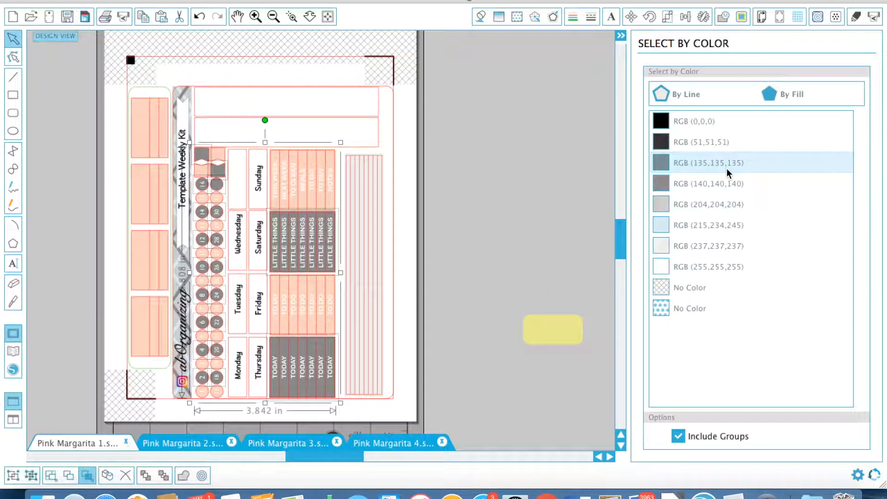
{"action": "left_click", "coordinate": [478, 16]}
{"action": "left_click", "coordinate": [811, 102]}
{"action": "left_click", "coordinate": [564, 340]}
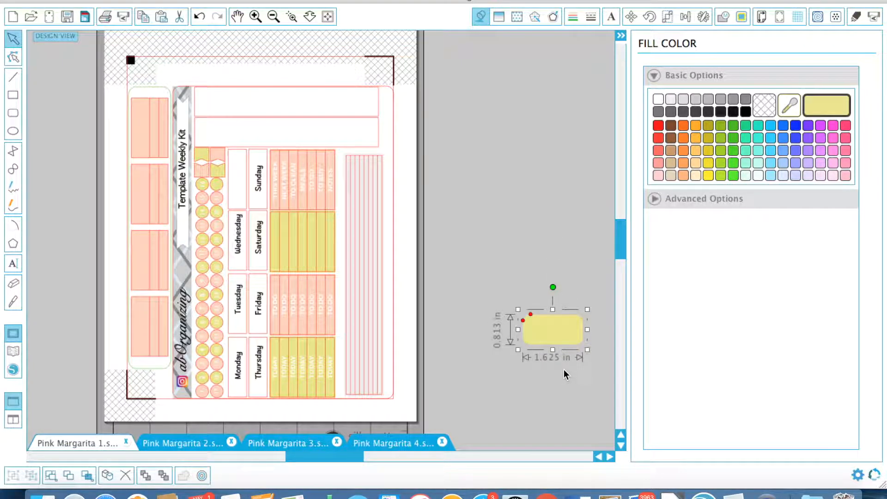
{"action": "key", "text": "Delete"}
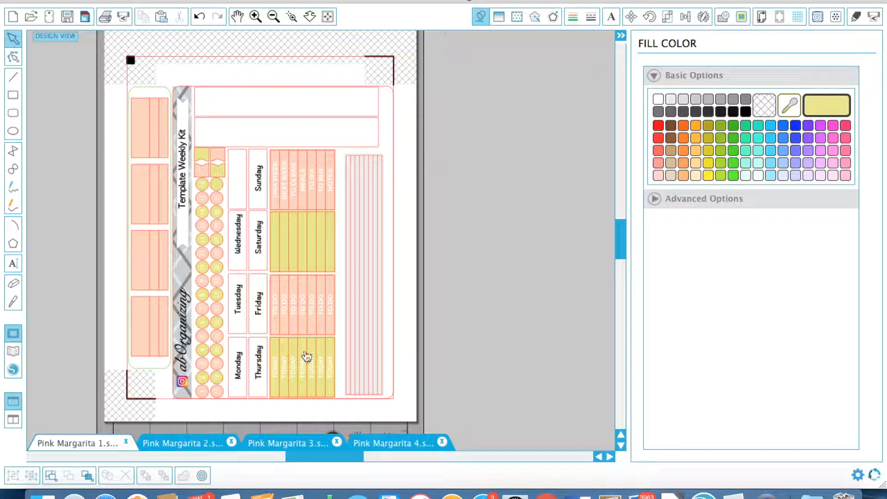
Step: Paste the yellow-green rounded rectangle beside the Pink Margarita 3 page and fill the sheet's dark gray sticker shapes with its color
{"action": "left_click", "coordinate": [284, 444]}
{"action": "key", "text": "ctrl+v"}
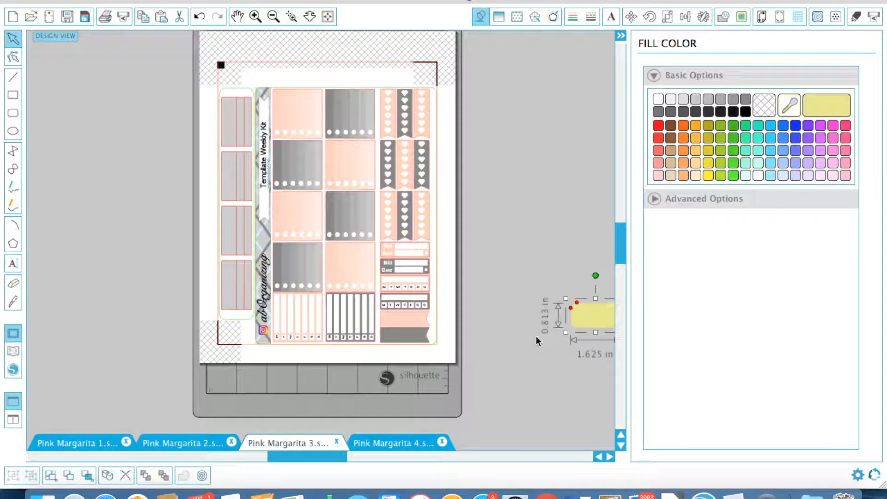
{"action": "left_click", "coordinate": [86, 475]}
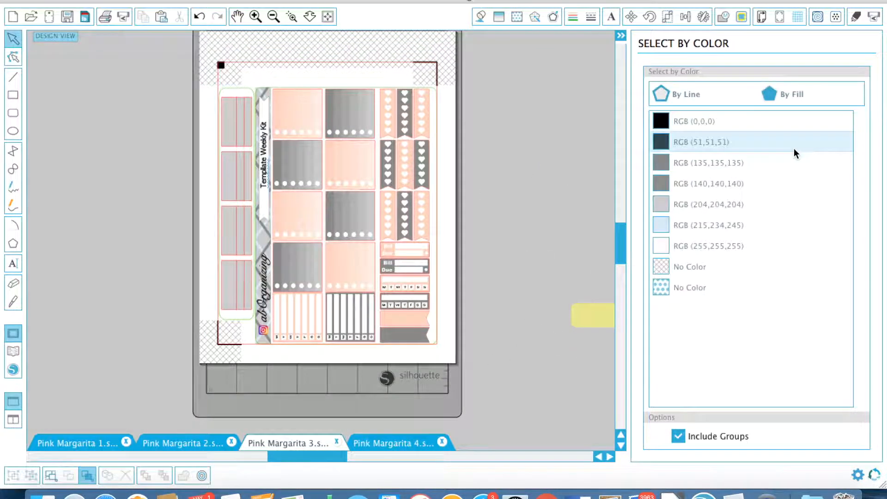
{"action": "left_click", "coordinate": [702, 171]}
{"action": "left_click", "coordinate": [480, 17]}
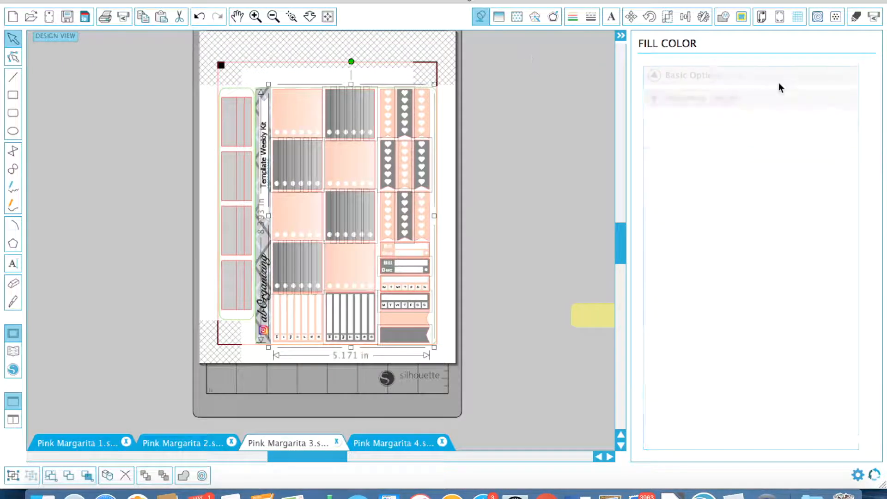
{"action": "left_click", "coordinate": [827, 105]}
Step: Delete the yellow-green rounded rectangle from Pink Margarita 3 and paste a copy beside the Pink Margarita 4 page
{"action": "left_click_drag", "start_coordinate": [614, 264], "coordinate": [581, 360]}
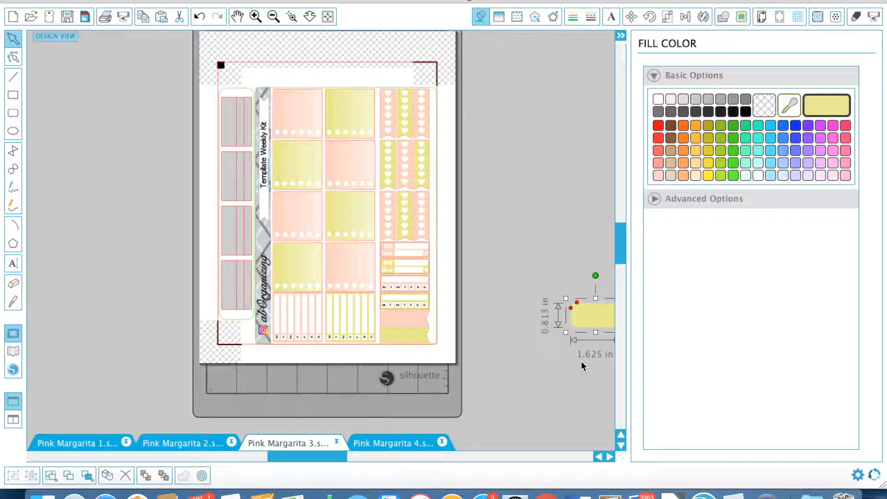
{"action": "key", "text": "Delete"}
{"action": "left_click", "coordinate": [386, 445]}
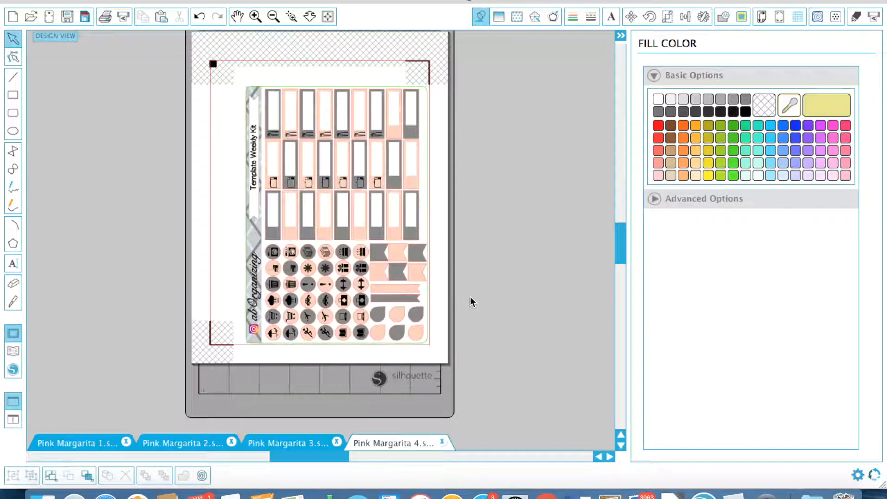
{"action": "left_click", "coordinate": [107, 477]}
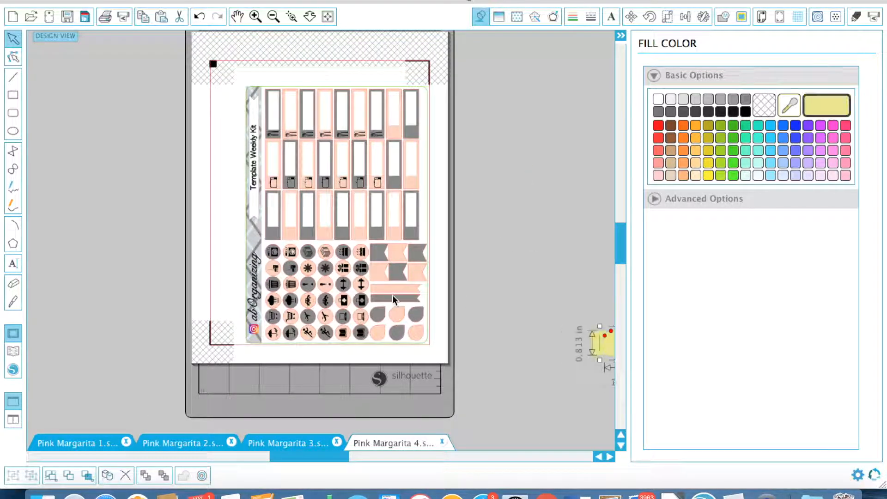
{"action": "left_click", "coordinate": [208, 368]}
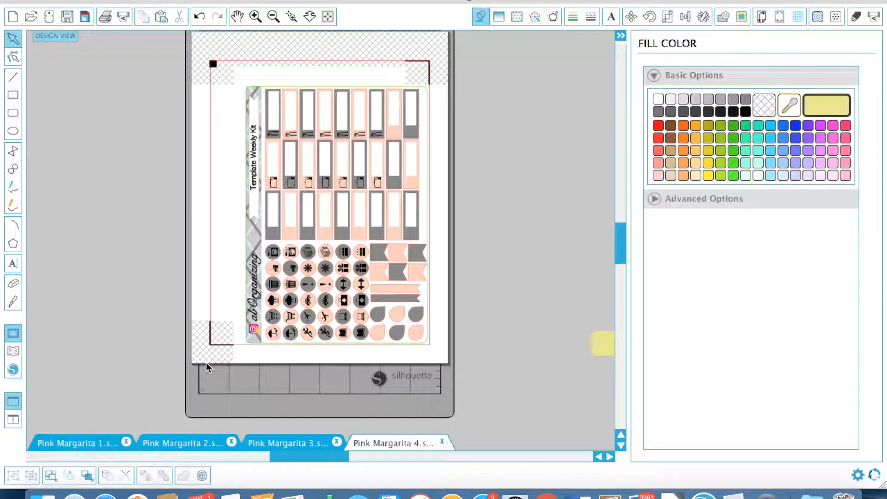
Step: Fill the RGB (140,140,140) gray shapes on Pink Margarita 4 with the yellow-green and delete the rounded rectangle beside the page
{"action": "left_click", "coordinate": [88, 476]}
{"action": "left_click", "coordinate": [792, 98]}
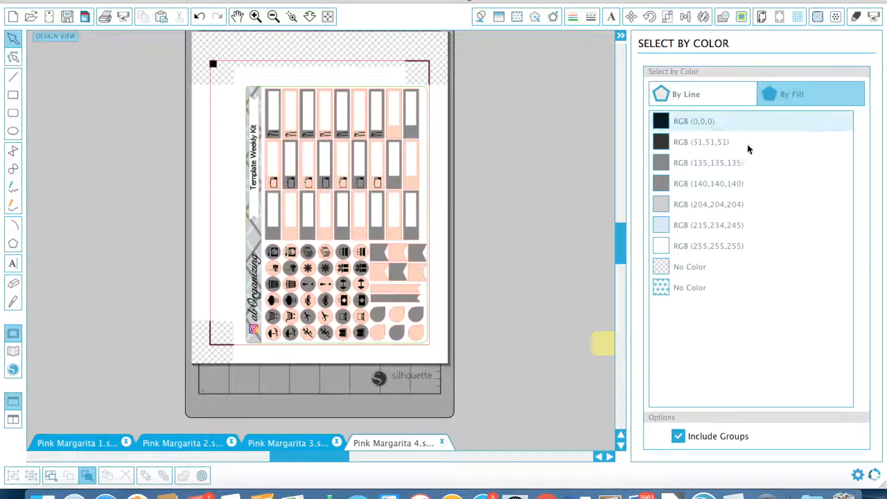
{"action": "left_click", "coordinate": [721, 183]}
{"action": "left_click", "coordinate": [480, 17]}
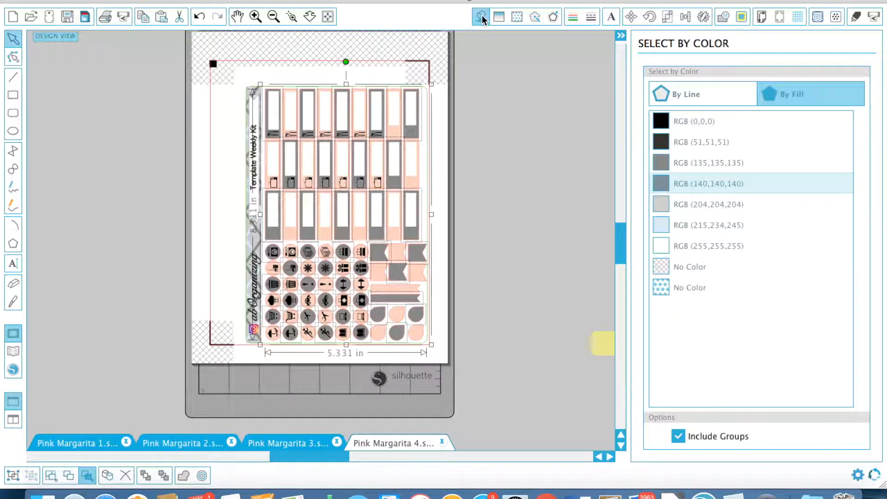
{"action": "left_click", "coordinate": [821, 107]}
{"action": "left_click", "coordinate": [599, 278]}
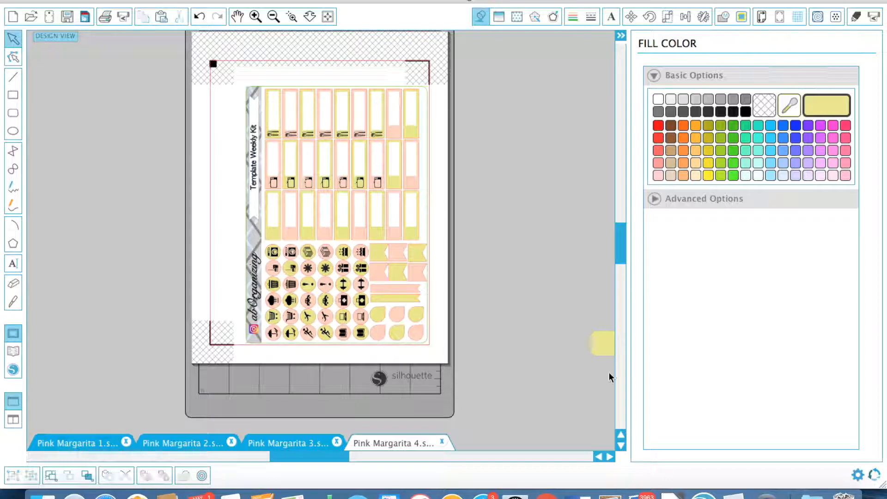
{"action": "left_click_drag", "start_coordinate": [596, 341], "coordinate": [540, 293]}
{"action": "key", "text": "Delete"}
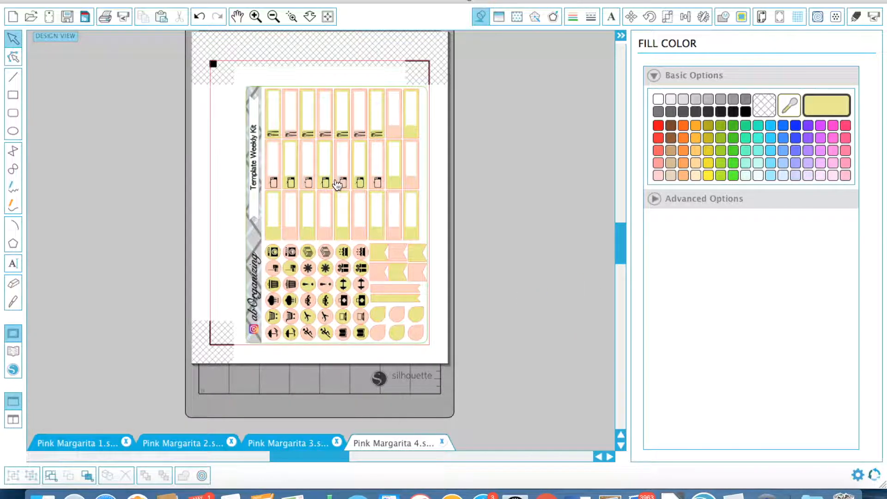
Step: Change the kit title in the Pink Margarita 4 side banner to "Pink Margarita Weekly Kit"
{"action": "double_click", "coordinate": [258, 164]}
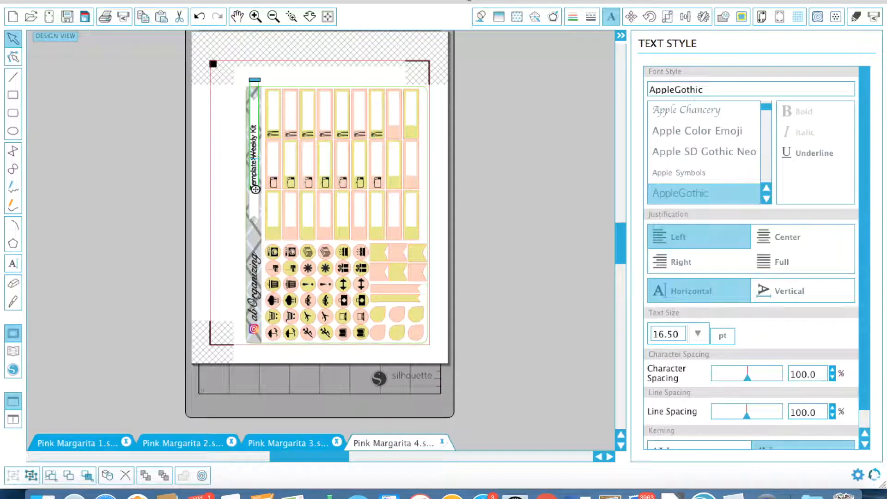
{"action": "left_click_drag", "start_coordinate": [254, 156], "coordinate": [257, 231]}
{"action": "type", "text": "nk Margar"}
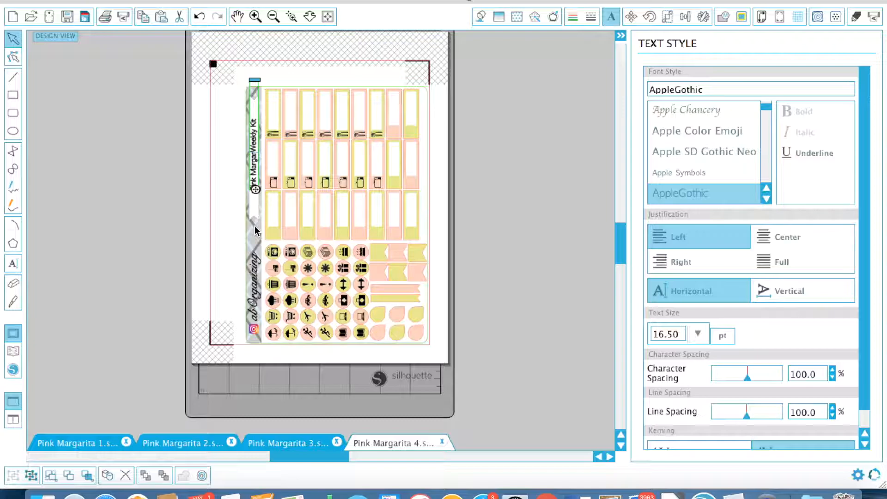
{"action": "left_click", "coordinate": [212, 149]}
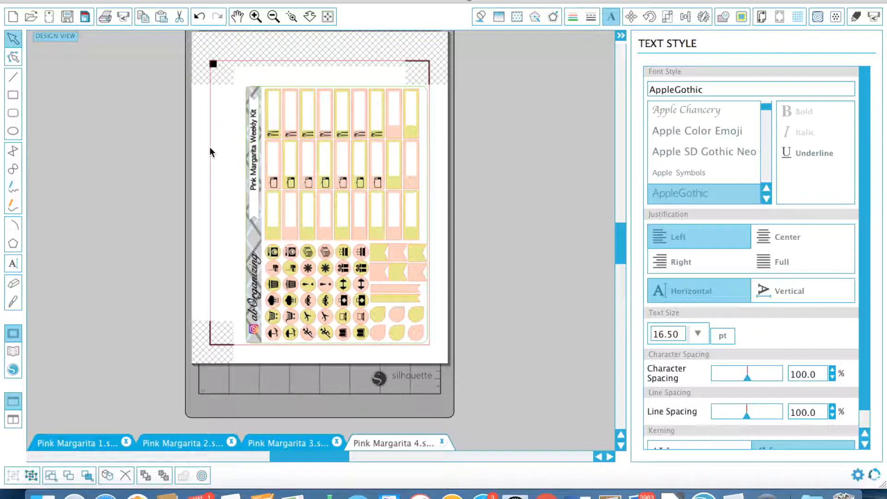
Step: Align the Pink Margarita Weekly Kit title to the center of the white label in the side banner
{"action": "left_click", "coordinate": [257, 203]}
{"action": "left_click", "coordinate": [257, 184], "text": "shift"}
{"action": "left_click", "coordinate": [703, 16]}
{"action": "left_click", "coordinate": [685, 16]}
{"action": "left_click", "coordinate": [675, 94]}
{"action": "left_click", "coordinate": [515, 202]}
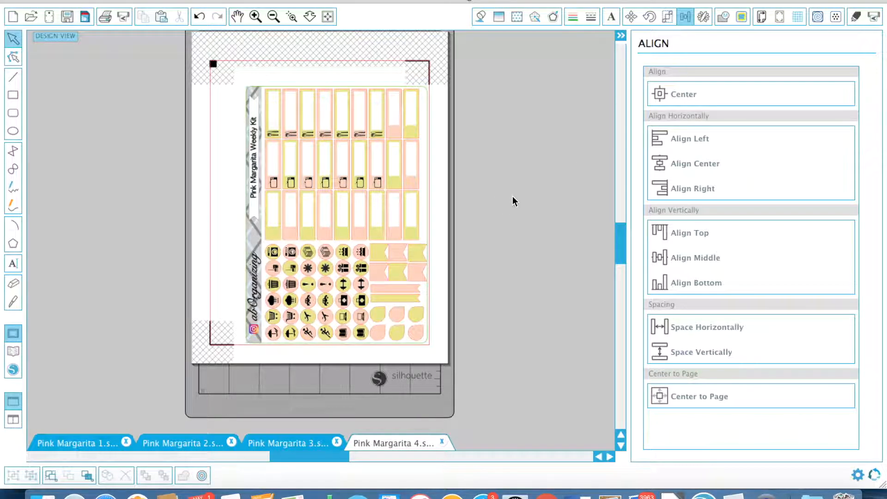
Step: Review the recolored stickers and remaining gray areas on Pink Margarita 3, 2 and 1, and examine the Pink Margarita 2 sheet up close
{"action": "left_click", "coordinate": [286, 445]}
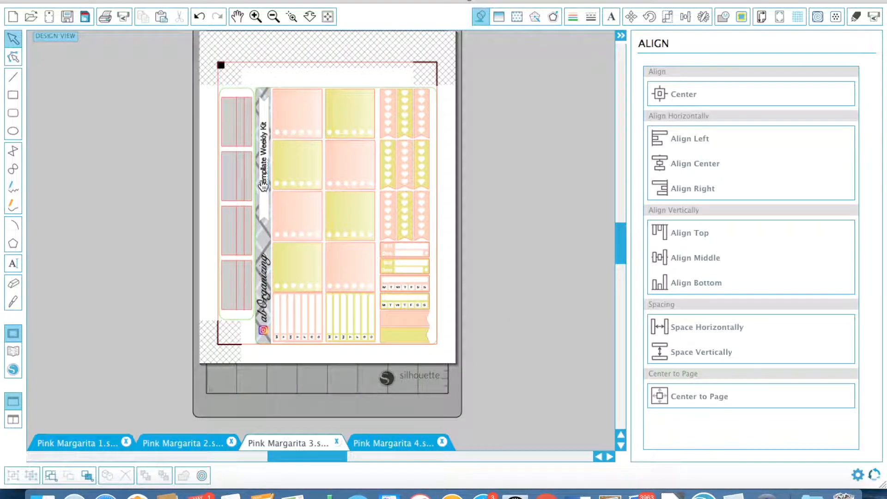
{"action": "left_click", "coordinate": [234, 176]}
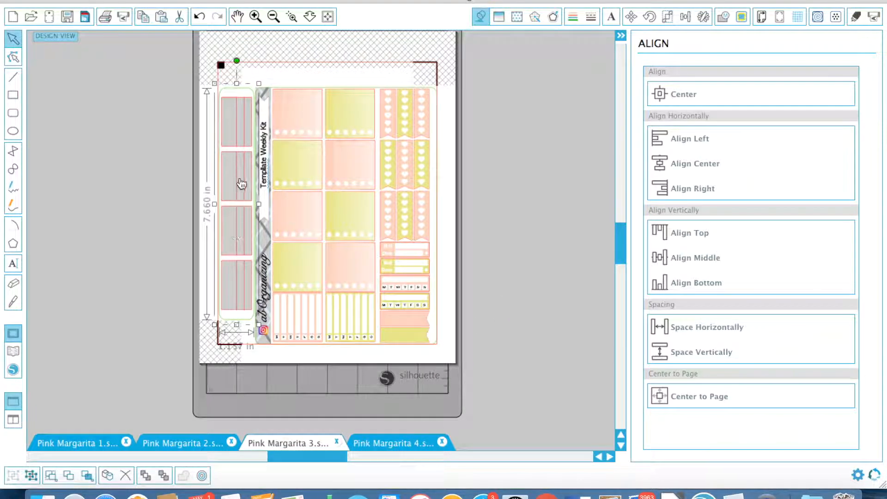
{"action": "left_click", "coordinate": [187, 442]}
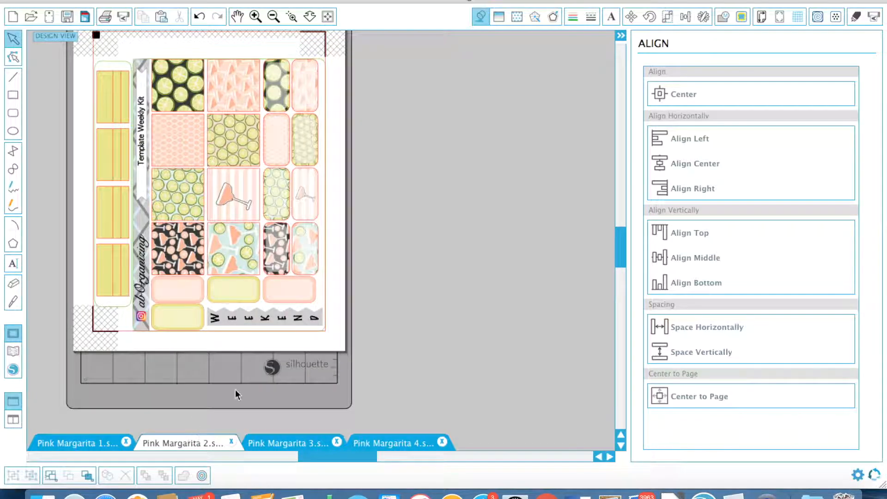
{"action": "scroll", "coordinate": [323, 314], "scroll_direction": "left", "scroll_amount": 2}
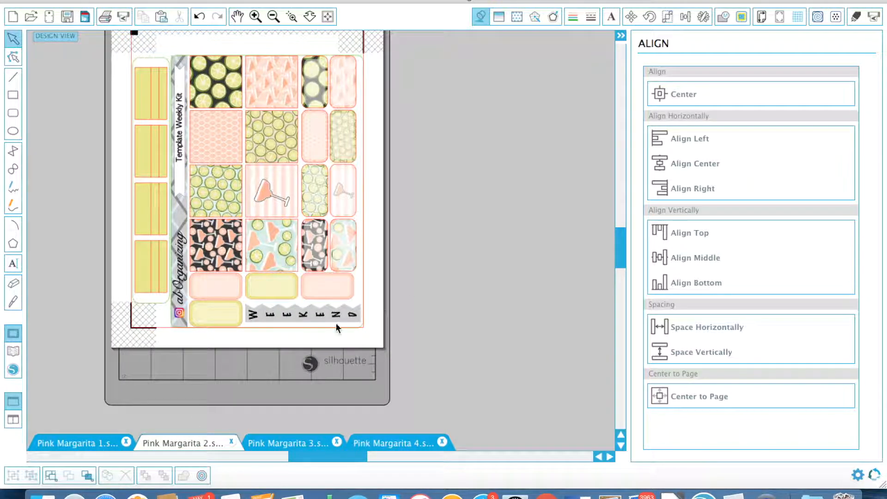
{"action": "left_click", "coordinate": [80, 445]}
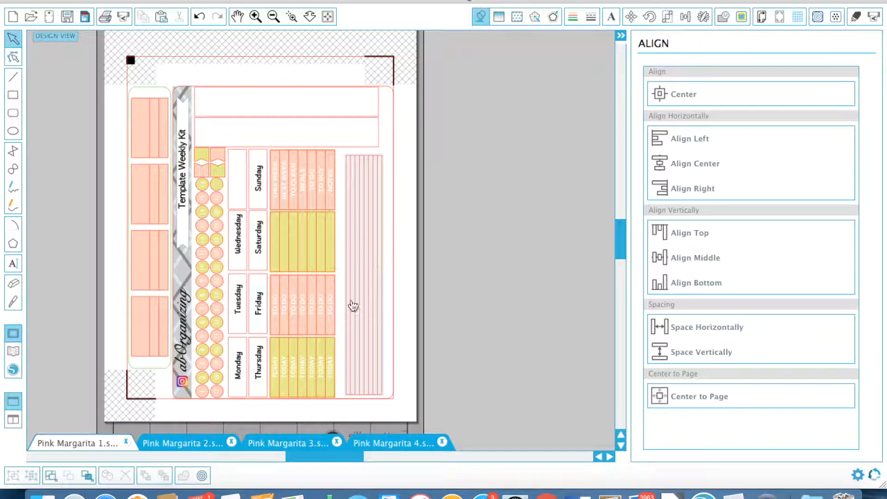
{"action": "left_click", "coordinate": [188, 442]}
{"action": "scroll", "coordinate": [271, 362], "scroll_direction": "up", "scroll_amount": 2}
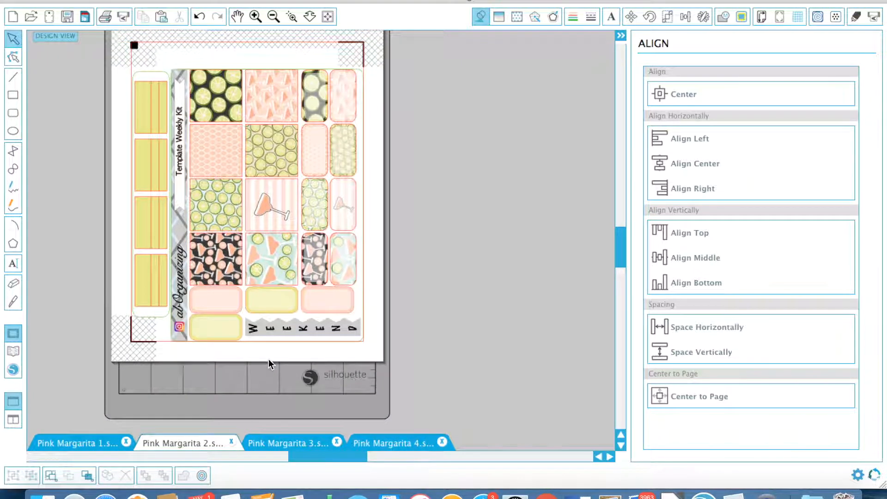
{"action": "scroll", "coordinate": [535, 330], "scroll_direction": "up", "scroll_amount": 3}
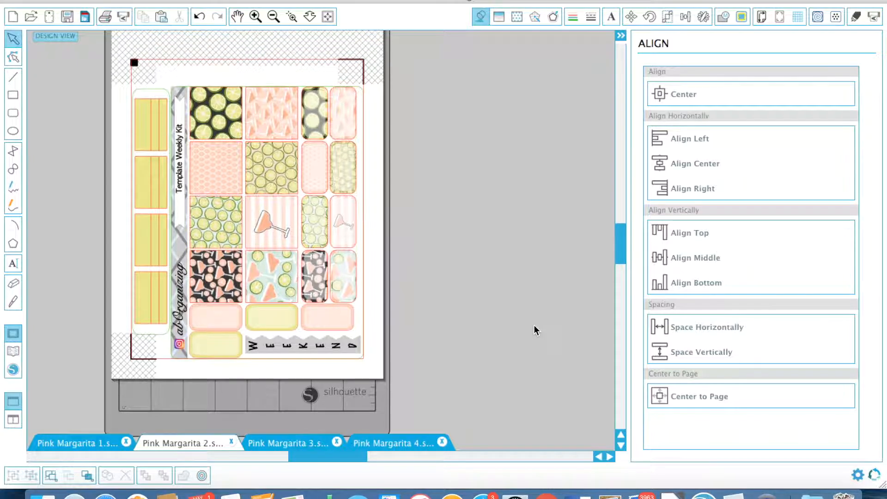
{"action": "left_click", "coordinate": [254, 17]}
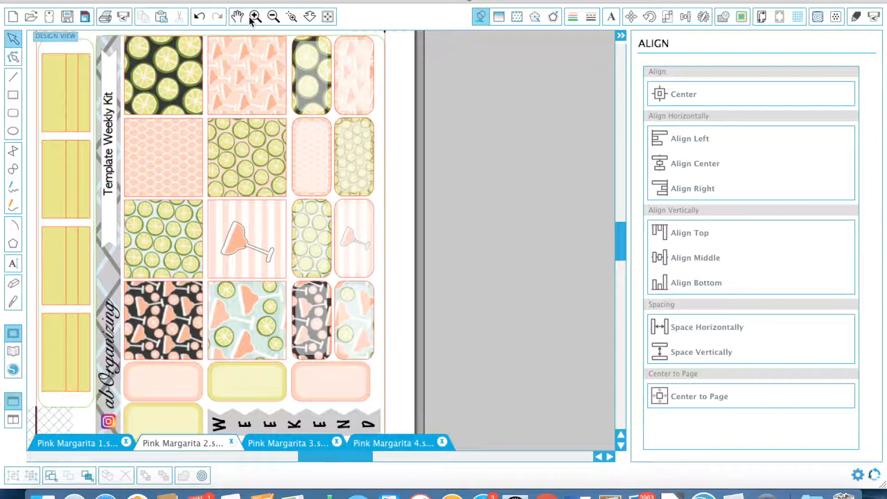
{"action": "scroll", "coordinate": [437, 220], "scroll_direction": "down", "scroll_amount": 3}
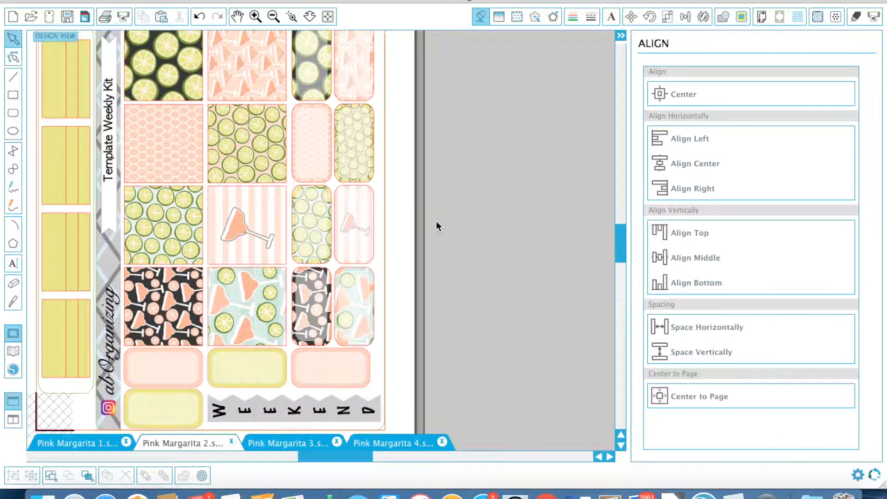
Step: Switch to the Pink Margarita folder in Finder, preview border.jpg, and return to the Pink Margarita 2 sheet in Silhouette Studio
{"action": "key", "text": "ctrl+Up"}
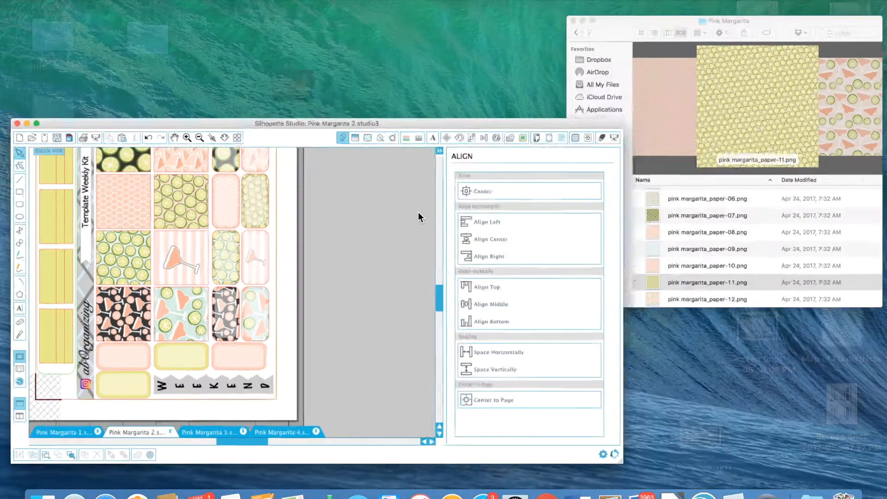
{"action": "left_click", "coordinate": [785, 147]}
{"action": "scroll", "coordinate": [735, 318], "scroll_direction": "up", "scroll_amount": 5}
{"action": "left_click", "coordinate": [649, 253]}
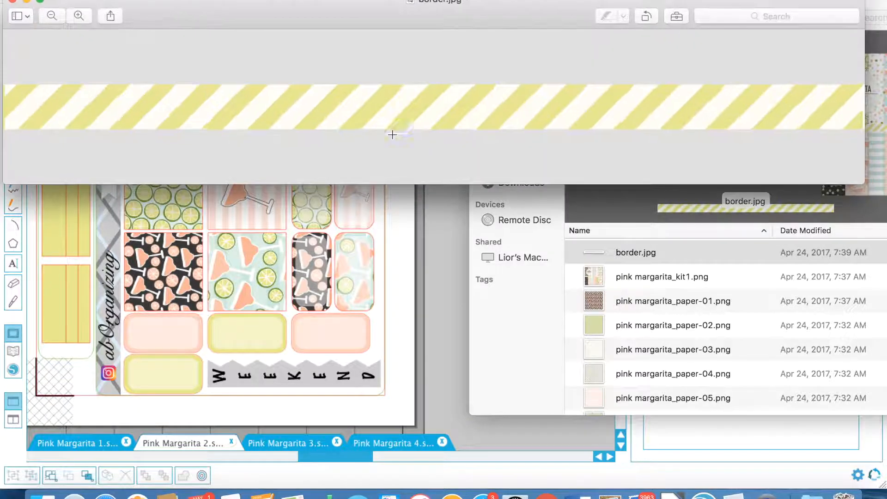
{"action": "left_click", "coordinate": [14, 2]}
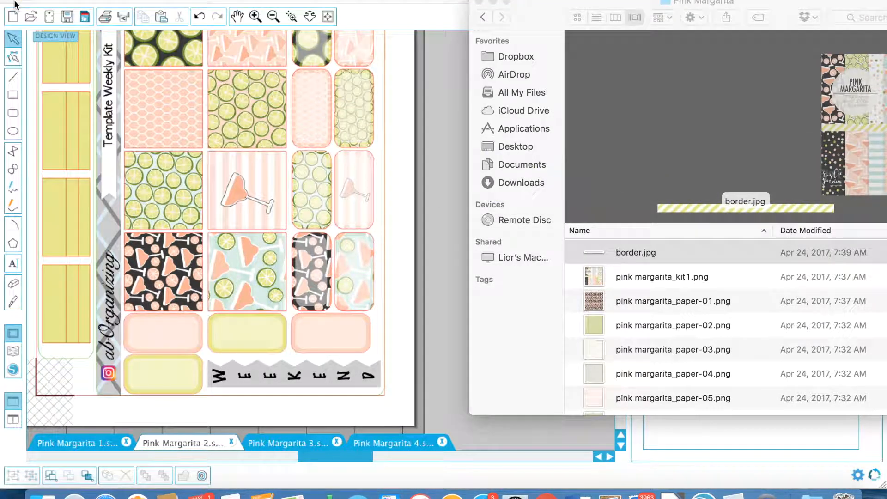
{"action": "left_click", "coordinate": [411, 259]}
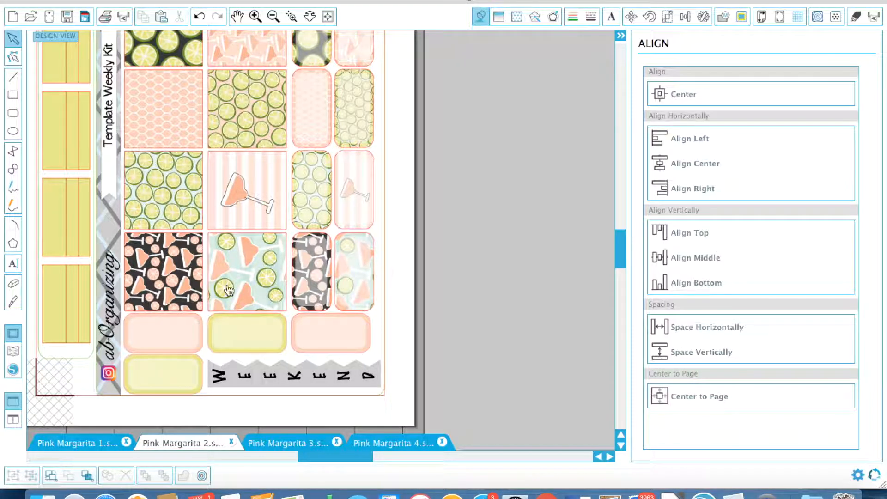
Step: Copy the mint margarita-and-lime square from Pink Margarita 2 and place the duplicate beside the page
{"action": "left_click", "coordinate": [235, 263]}
{"action": "key", "text": "super+c"}
{"action": "key", "text": "super+v"}
{"action": "left_click_drag", "start_coordinate": [266, 300], "coordinate": [497, 153]}
{"action": "left_click", "coordinate": [504, 201]}
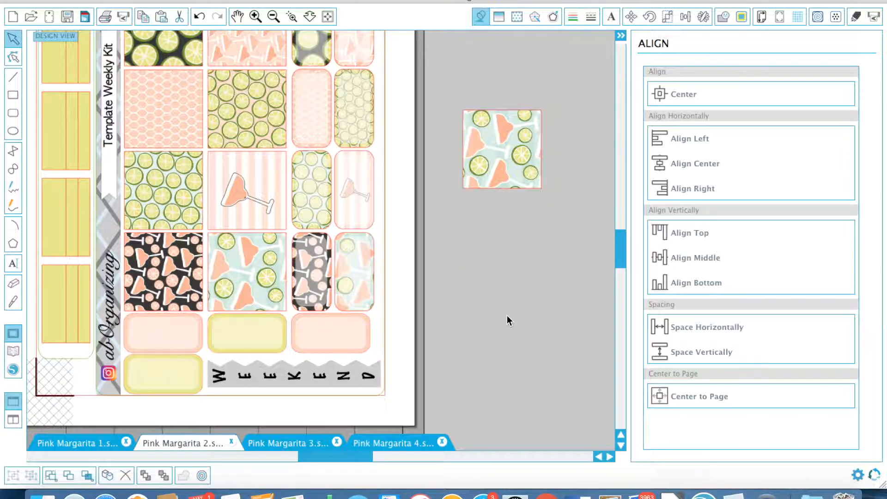
{"action": "left_click", "coordinate": [364, 388]}
{"action": "left_click", "coordinate": [527, 331]}
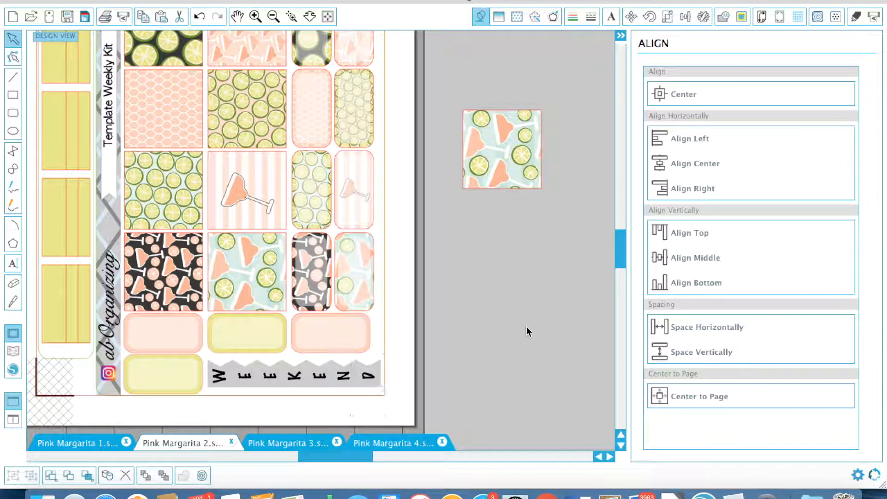
Step: Duplicate the solid peach rounded rectangle behind the third box in the lower row and place the copy beneath the pattern square
{"action": "left_click", "coordinate": [371, 333]}
{"action": "key", "text": "super+c"}
{"action": "key", "text": "super+v"}
{"action": "left_click_drag", "start_coordinate": [365, 358], "coordinate": [503, 239]}
{"action": "scroll", "coordinate": [504, 239], "scroll_direction": "right", "scroll_amount": 5}
{"action": "left_click", "coordinate": [504, 239]}
{"action": "scroll", "coordinate": [451, 210], "scroll_direction": "up", "scroll_amount": 4}
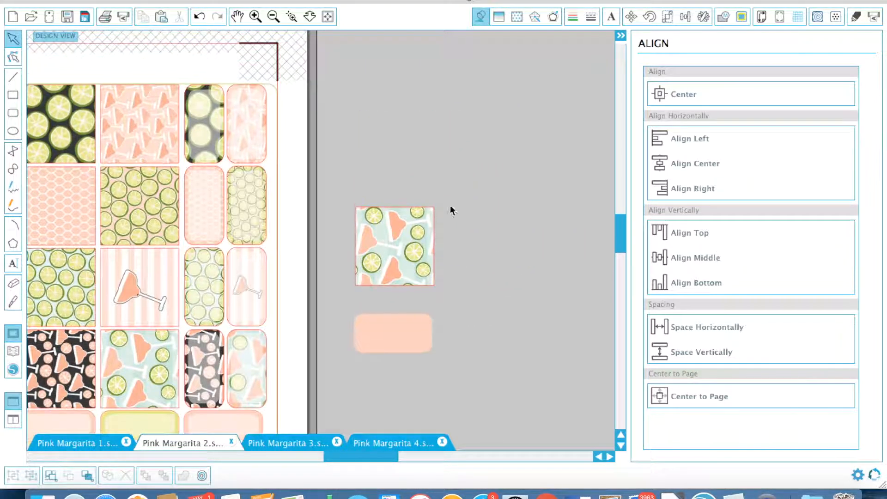
Step: Fill the peach rounded rectangle copy with mint #CCE6DC sampled from the background of the margarita pattern square
{"action": "left_click", "coordinate": [254, 17]}
{"action": "scroll", "coordinate": [394, 111], "scroll_direction": "right", "scroll_amount": 2}
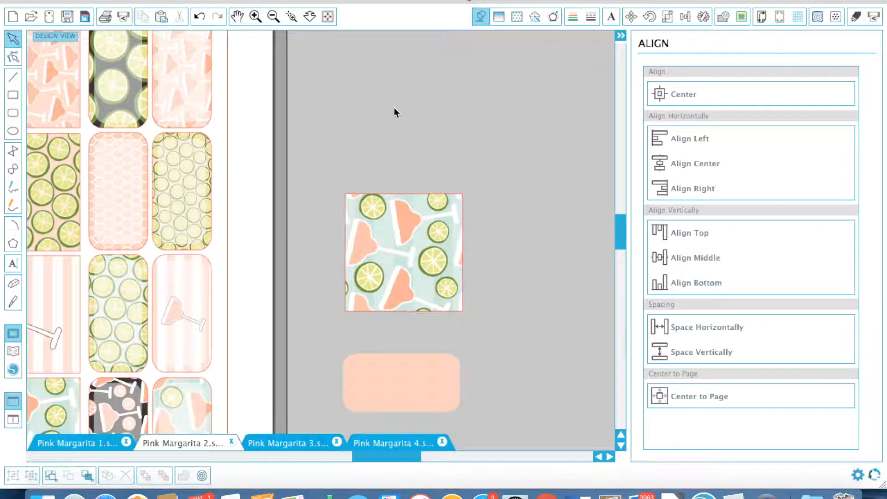
{"action": "scroll", "coordinate": [395, 113], "scroll_direction": "down", "scroll_amount": 5}
{"action": "left_click", "coordinate": [255, 16]}
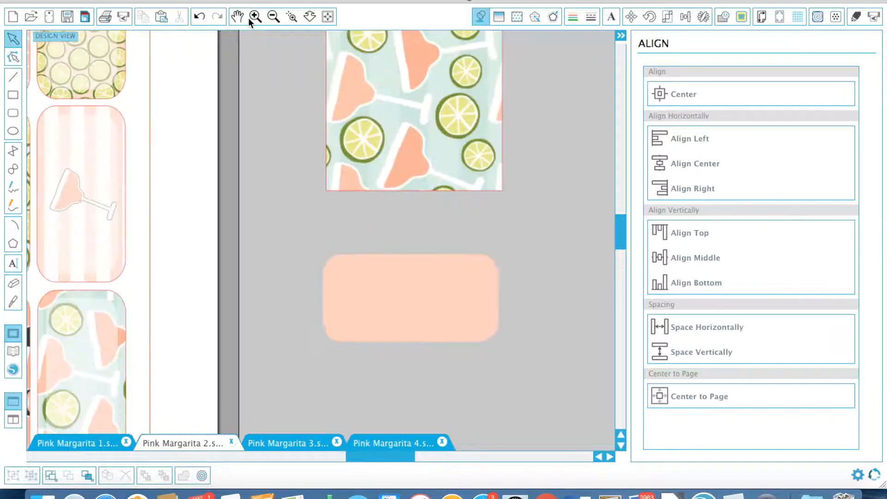
{"action": "left_click", "coordinate": [255, 17]}
{"action": "left_click", "coordinate": [377, 373]}
{"action": "scroll", "coordinate": [381, 376], "scroll_direction": "right", "scroll_amount": 2}
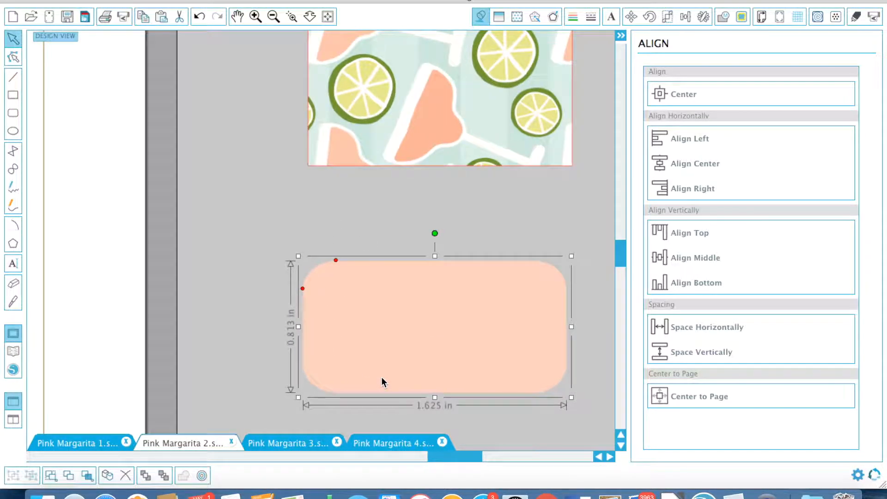
{"action": "scroll", "coordinate": [381, 376], "scroll_direction": "up", "scroll_amount": 4}
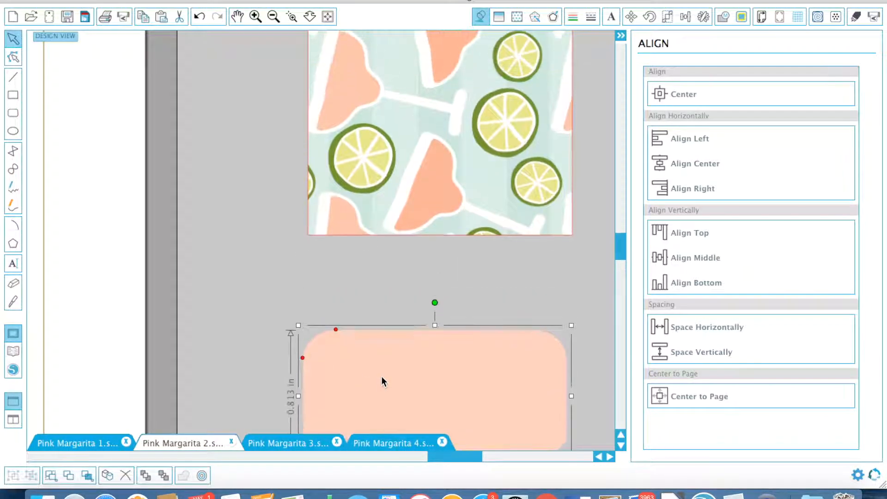
{"action": "left_click", "coordinate": [479, 17]}
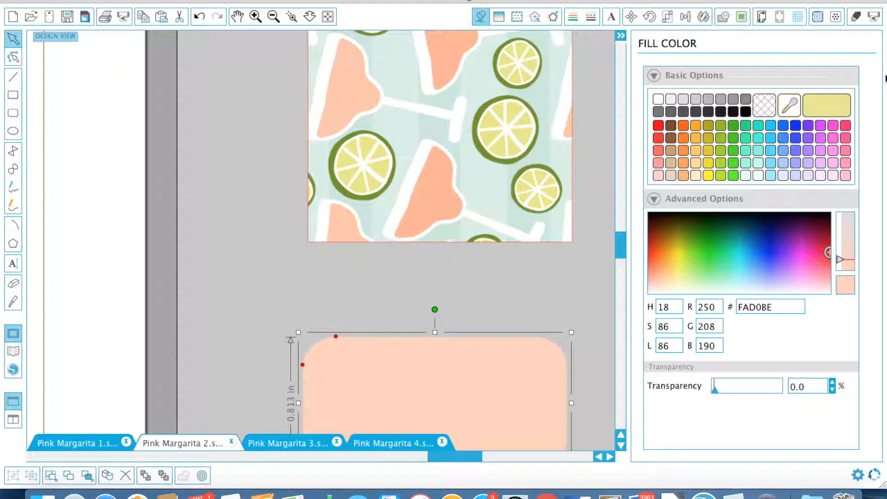
{"action": "left_click", "coordinate": [791, 106]}
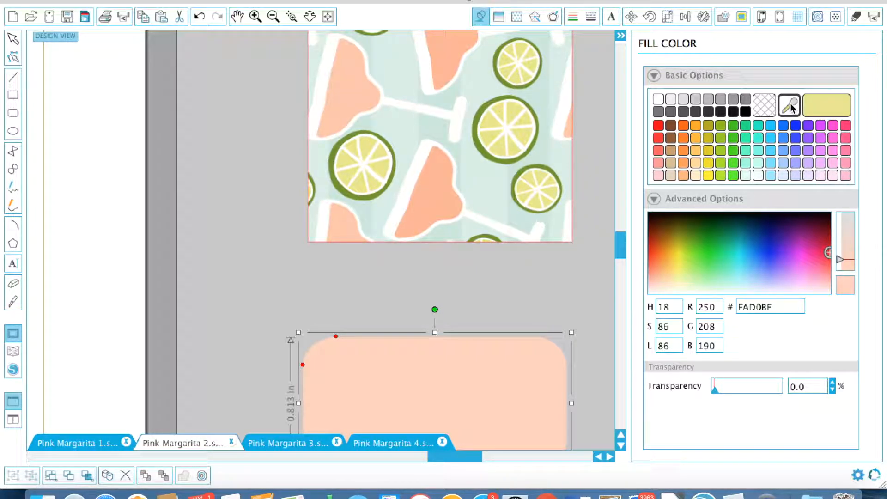
{"action": "left_click", "coordinate": [791, 106]}
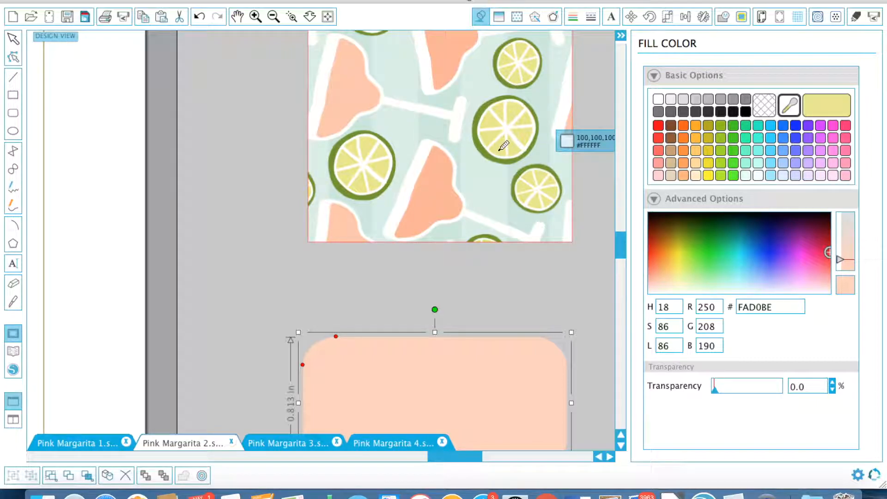
{"action": "left_click", "coordinate": [442, 131]}
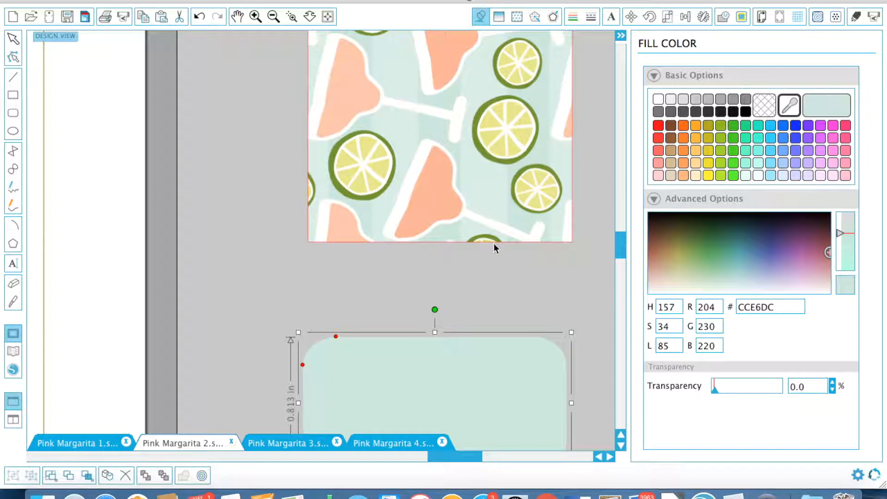
Step: Resample the rounded rectangle's fill from a lighter part of the pattern background, using #D9EDE5
{"action": "scroll", "coordinate": [508, 278], "scroll_direction": "down", "scroll_amount": 2}
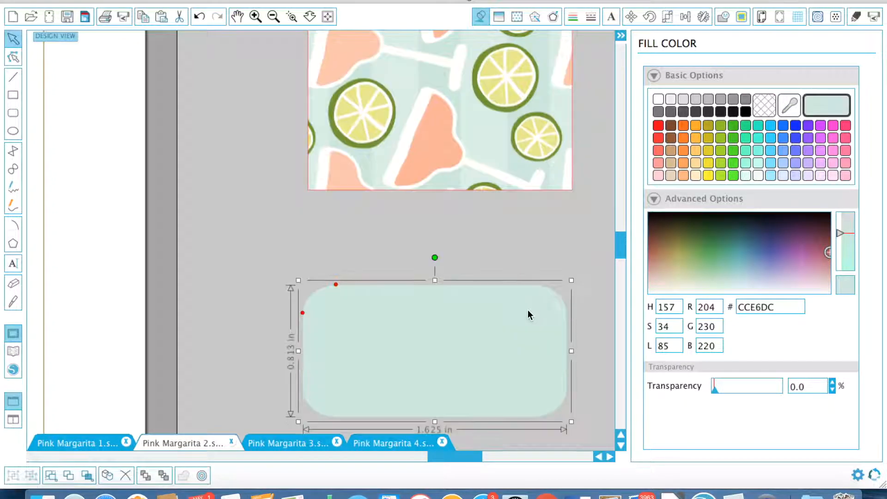
{"action": "left_click", "coordinate": [489, 130]}
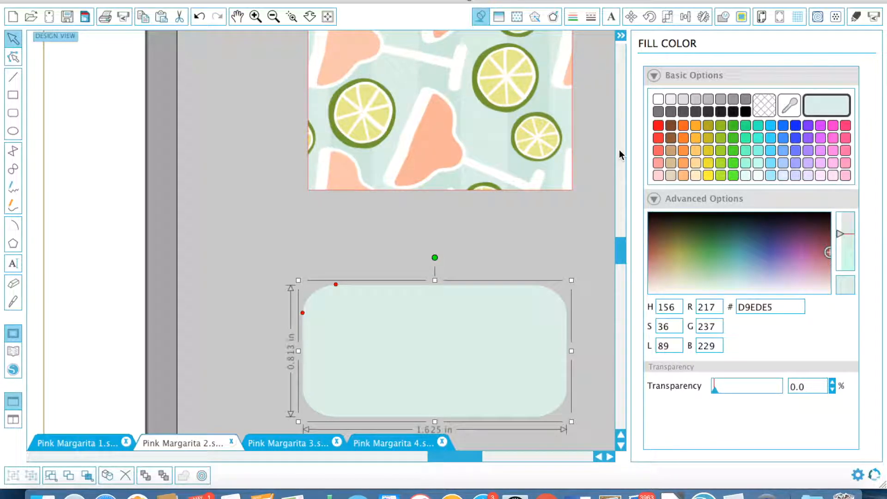
{"action": "scroll", "coordinate": [619, 149], "scroll_direction": "up", "scroll_amount": 3}
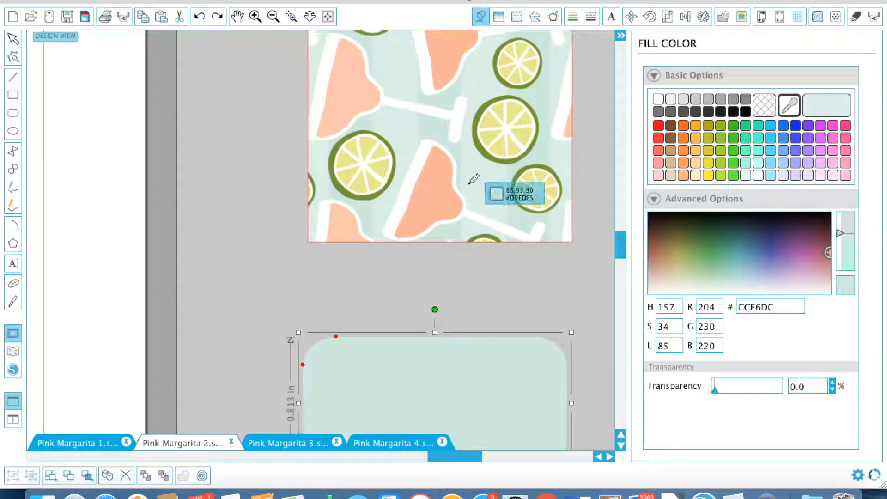
{"action": "left_click", "coordinate": [488, 178]}
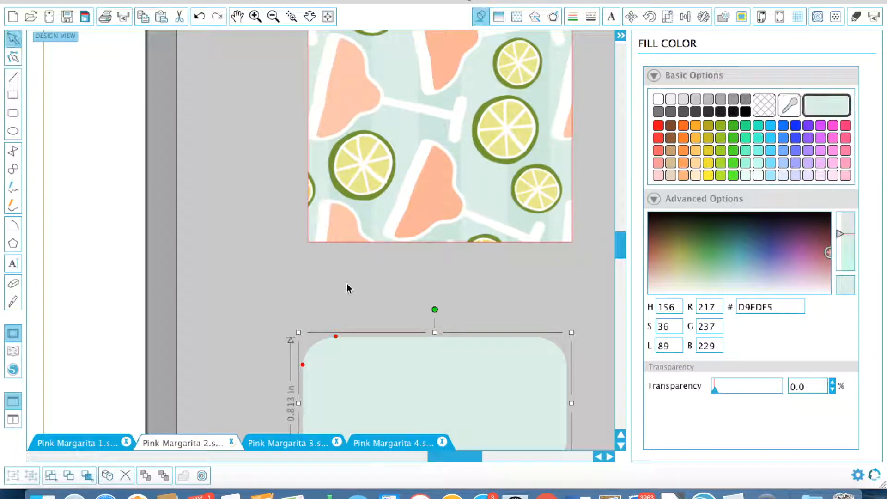
Step: Delete the copied margarita pattern square beside the page, keeping the mint rounded rectangle
{"action": "left_click", "coordinate": [274, 17]}
{"action": "left_click", "coordinate": [274, 16]}
{"action": "left_click_drag", "start_coordinate": [272, 108], "coordinate": [400, 206]}
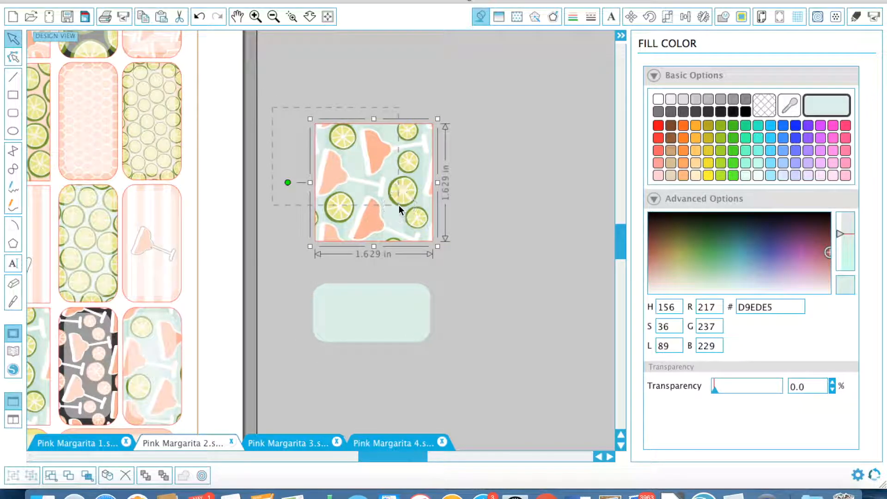
{"action": "key", "text": "Delete"}
Step: Try moving the gray pennant behind the D of the WEEKEND banner away and deleting it, and undo both changes
{"action": "scroll", "coordinate": [400, 210], "scroll_direction": "down", "scroll_amount": 7}
{"action": "scroll", "coordinate": [248, 307], "scroll_direction": "left", "scroll_amount": 8}
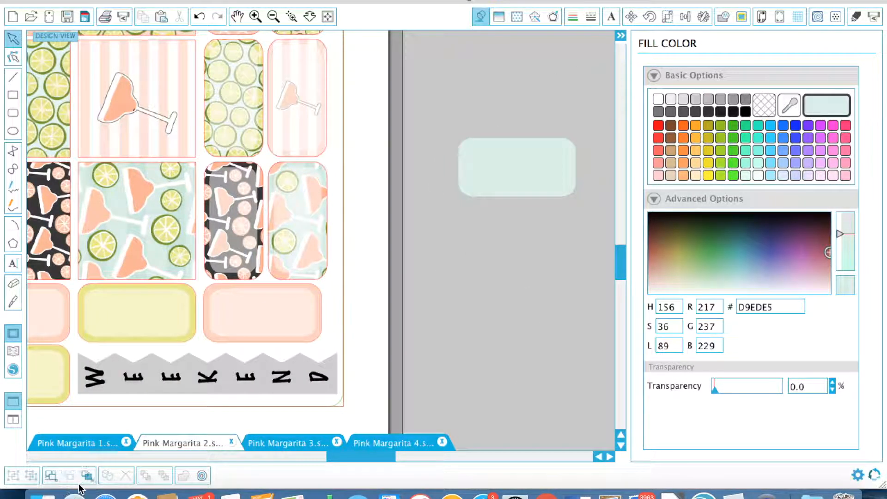
{"action": "left_click", "coordinate": [88, 476]}
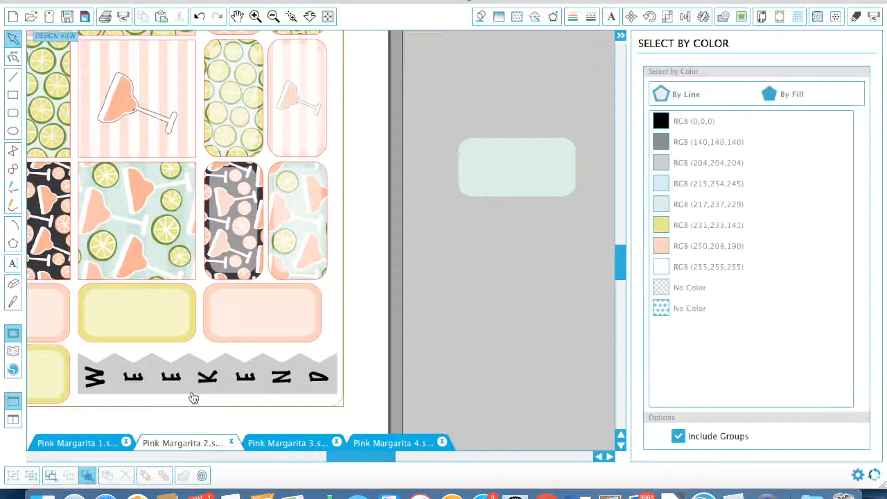
{"action": "left_click", "coordinate": [236, 392]}
{"action": "left_click", "coordinate": [366, 356]}
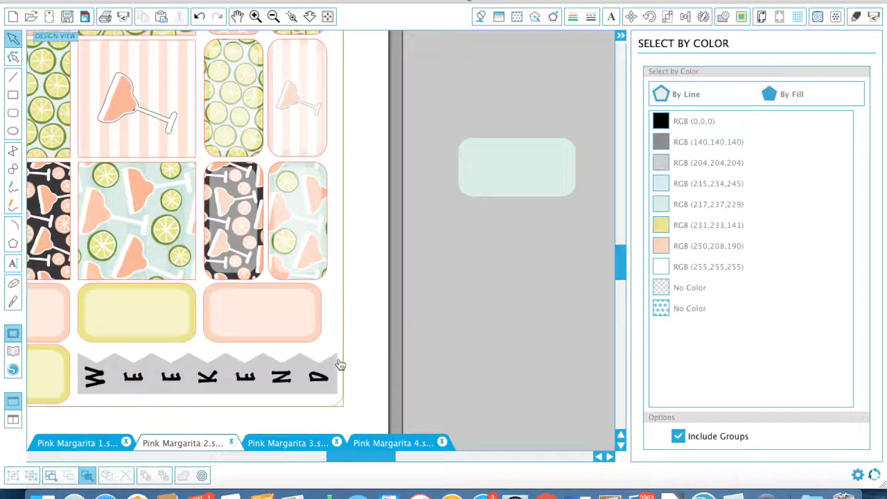
{"action": "left_click_drag", "start_coordinate": [325, 367], "coordinate": [373, 317]}
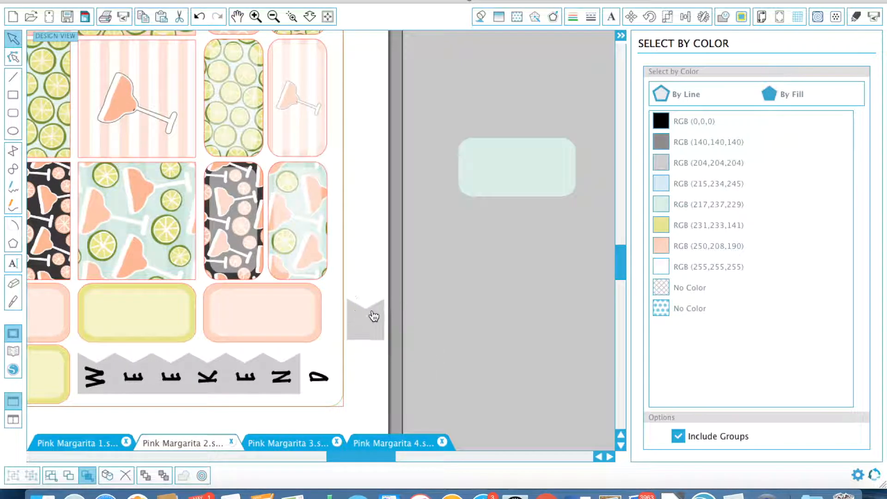
{"action": "key", "text": "Delete"}
{"action": "key", "text": "ctrl+z"}
{"action": "key", "text": "ctrl+z"}
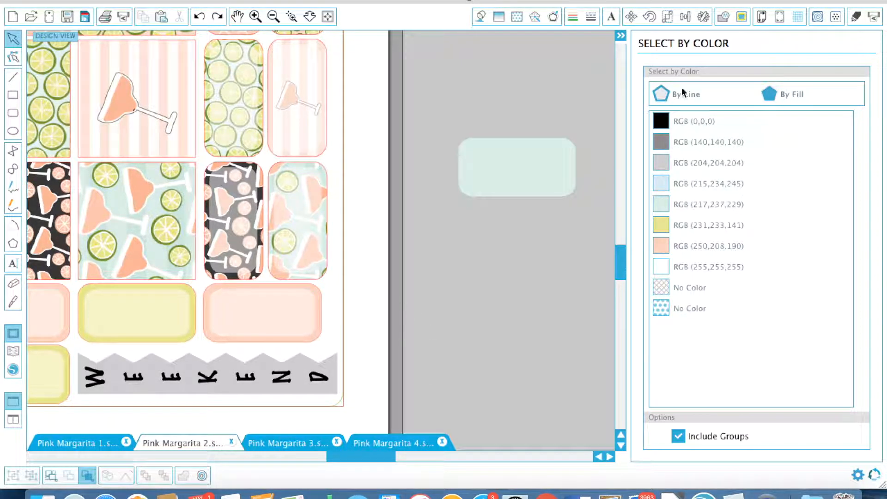
Step: Try selecting all RGB (204,204,204) gray fills on Pink Margarita 2, check which shapes are included, and clear the selection
{"action": "left_click", "coordinate": [707, 170]}
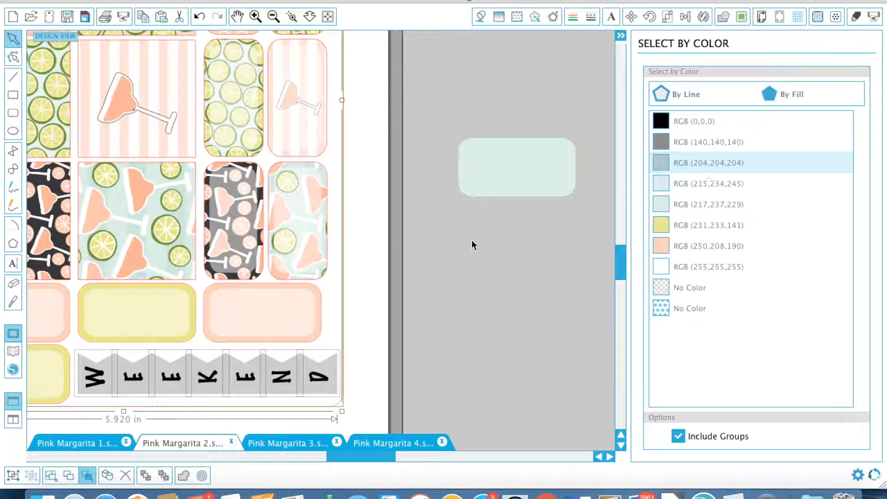
{"action": "scroll", "coordinate": [472, 243], "scroll_direction": "left", "scroll_amount": 10}
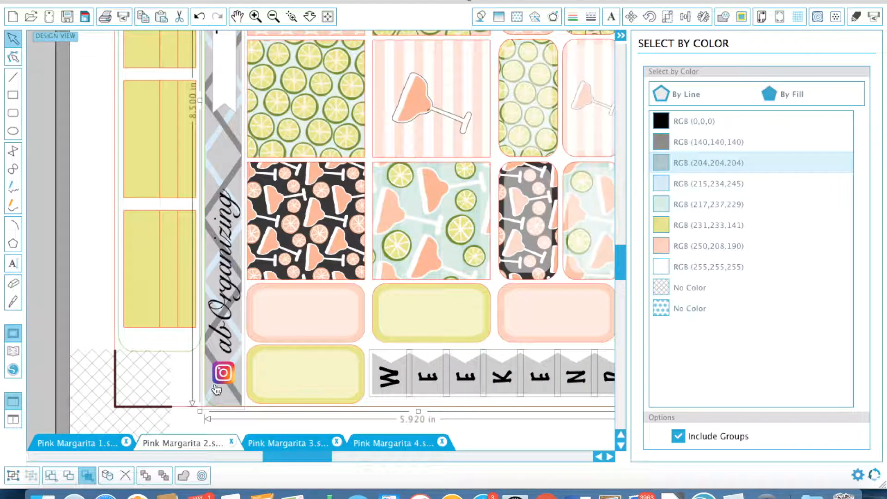
{"action": "scroll", "coordinate": [232, 200], "scroll_direction": "right", "scroll_amount": 7}
{"action": "scroll", "coordinate": [232, 200], "scroll_direction": "down", "scroll_amount": 3}
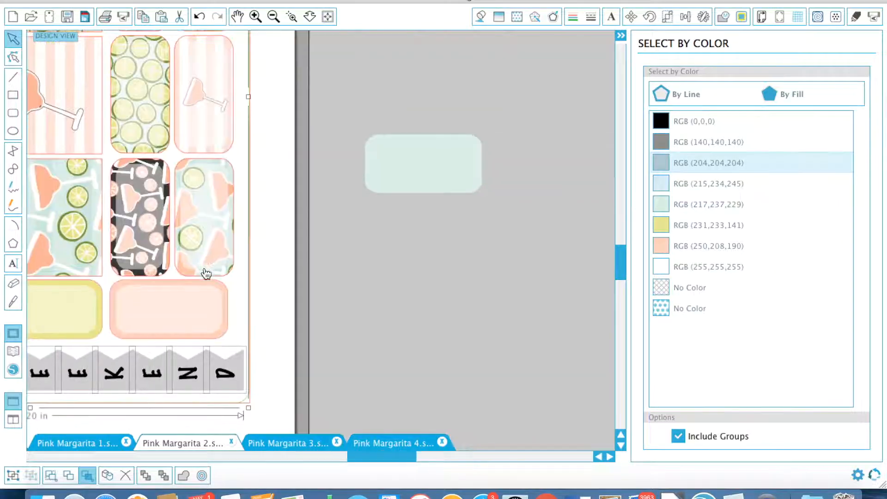
{"action": "left_click", "coordinate": [472, 315]}
Step: Fill all the gray pennants of the WEEKEND banner with the sampled mint #D9EDE5
{"action": "scroll", "coordinate": [472, 315], "scroll_direction": "left", "scroll_amount": 5}
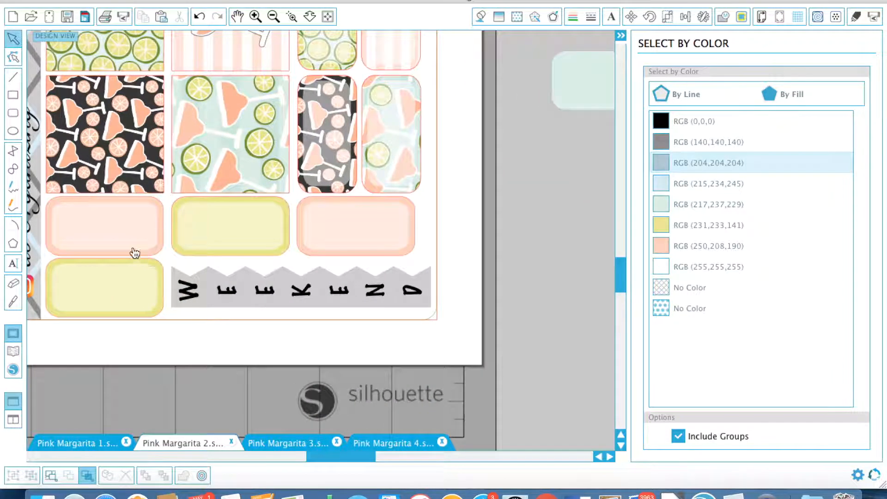
{"action": "left_click_drag", "start_coordinate": [173, 313], "coordinate": [429, 310]}
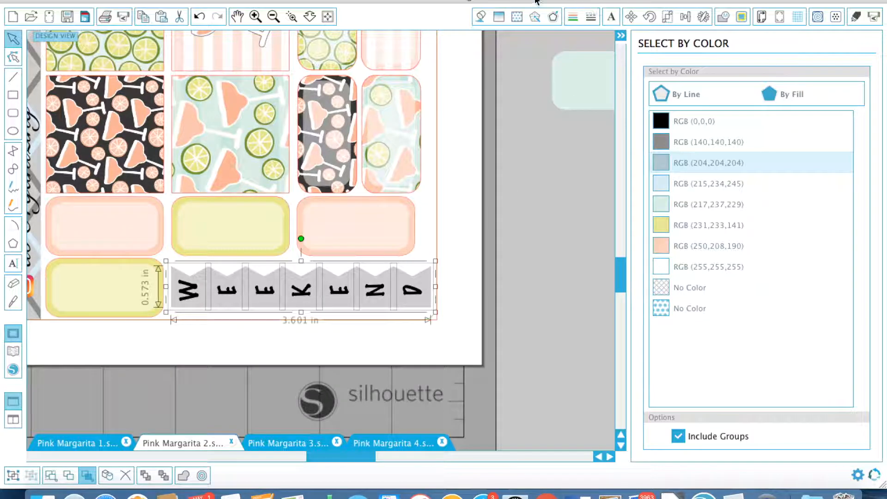
{"action": "left_click", "coordinate": [482, 18]}
{"action": "left_click", "coordinate": [822, 107]}
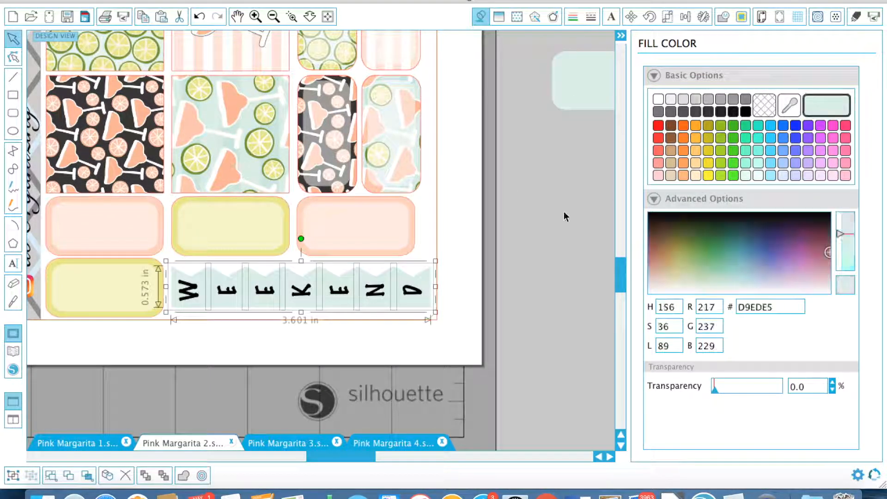
{"action": "left_click", "coordinate": [565, 260]}
Step: Delete the mint rounded rectangle beside the Pink Margarita 2 page and undo the deletion
{"action": "left_click", "coordinate": [273, 17]}
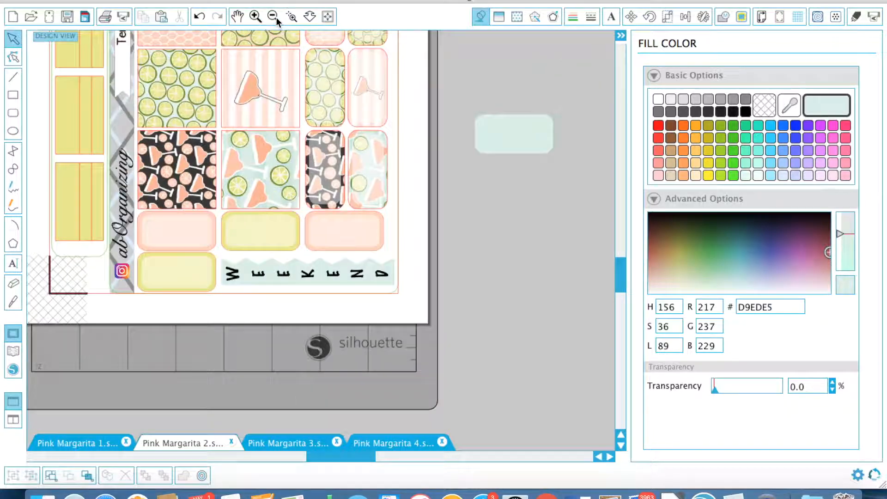
{"action": "left_click", "coordinate": [273, 17]}
{"action": "left_click", "coordinate": [451, 171]}
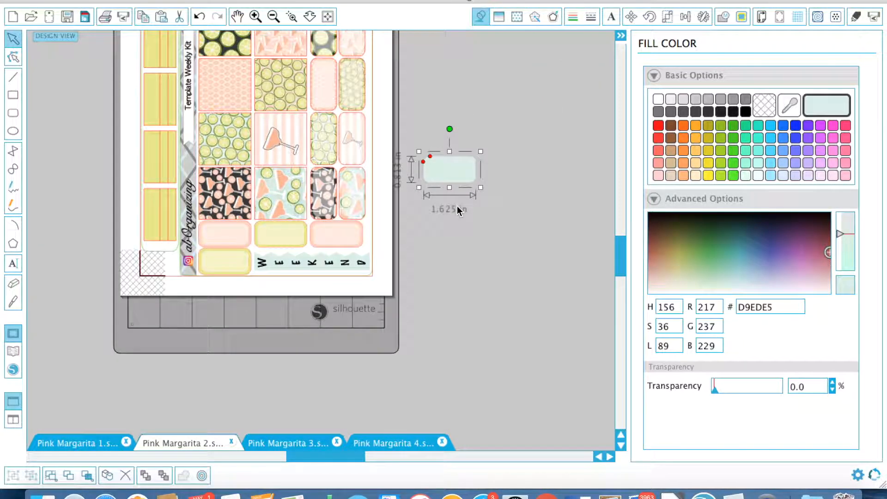
{"action": "key", "text": "Delete"}
{"action": "scroll", "coordinate": [259, 138], "scroll_direction": "up", "scroll_amount": 3}
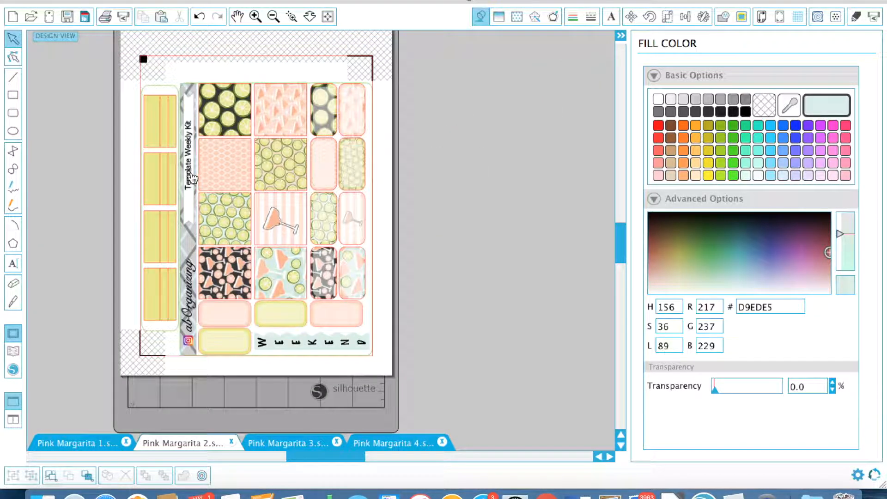
{"action": "left_click", "coordinate": [191, 174]}
{"action": "scroll", "coordinate": [259, 185], "scroll_direction": "down", "scroll_amount": 3}
{"action": "key", "text": "ctrl+z"}
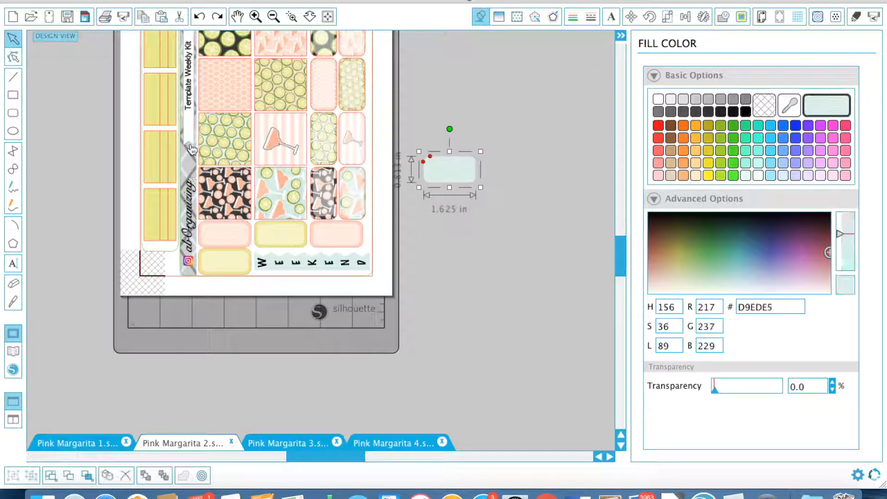
Step: Delete the mint rounded rectangle beside the Pink Margarita 2 page and change the sheet's title to "Pink Margarita Weekly Kit"
{"action": "key", "text": "Delete"}
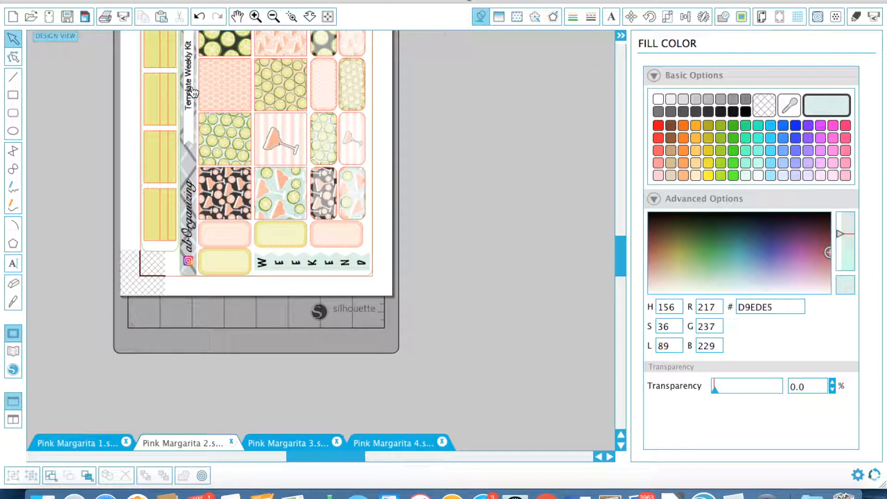
{"action": "left_click", "coordinate": [194, 91]}
{"action": "double_click", "coordinate": [191, 88]}
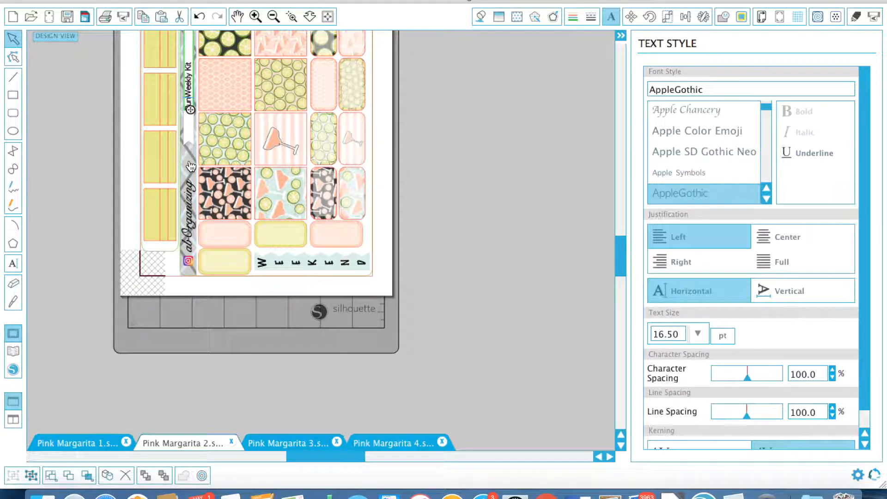
{"action": "type", "text": "Pink Margarita"}
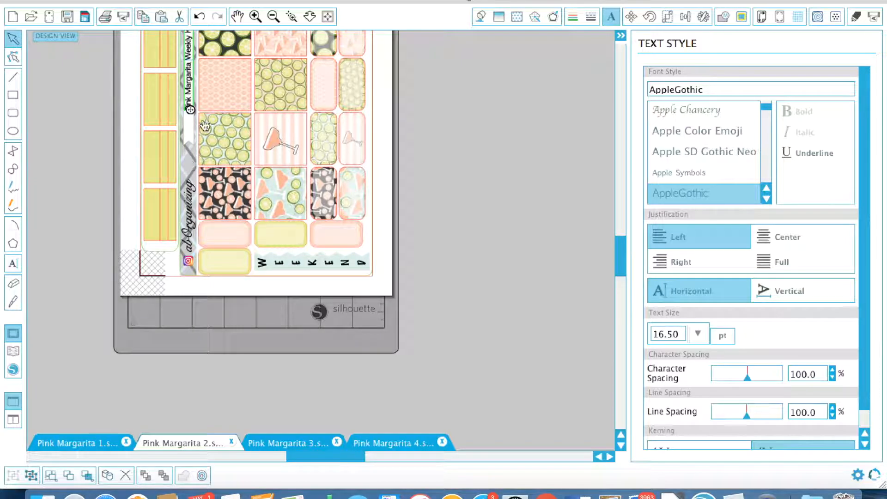
{"action": "scroll", "coordinate": [207, 120], "scroll_direction": "up", "scroll_amount": 3}
{"action": "left_click", "coordinate": [423, 159]}
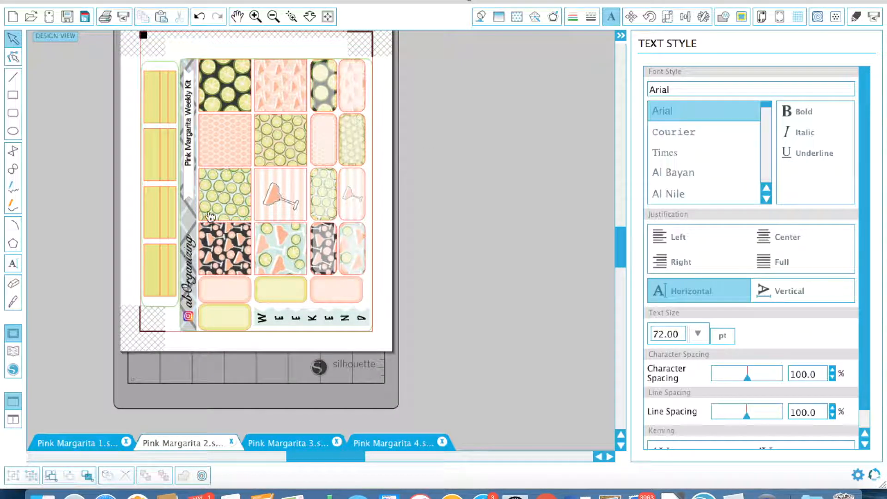
Step: Center the Pink Margarita 2 title within its white label on the patterned strip
{"action": "left_click", "coordinate": [193, 190]}
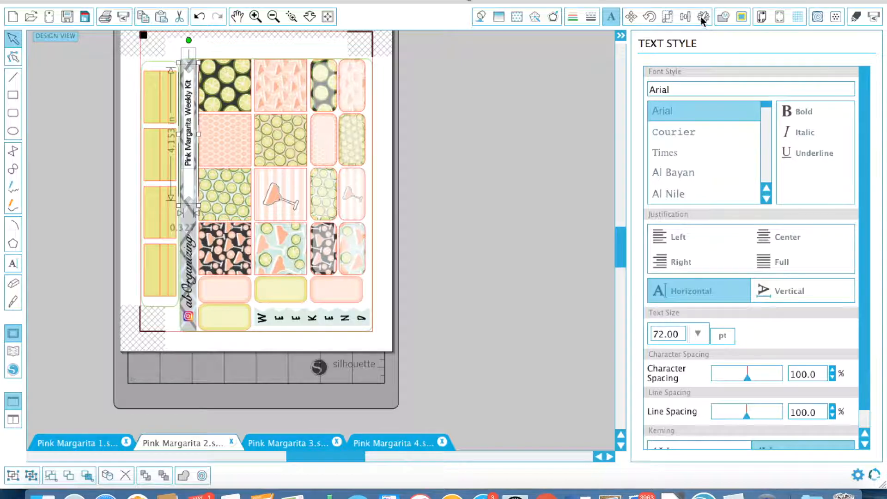
{"action": "left_click", "coordinate": [686, 17]}
{"action": "left_click", "coordinate": [697, 98]}
{"action": "left_click", "coordinate": [564, 229]}
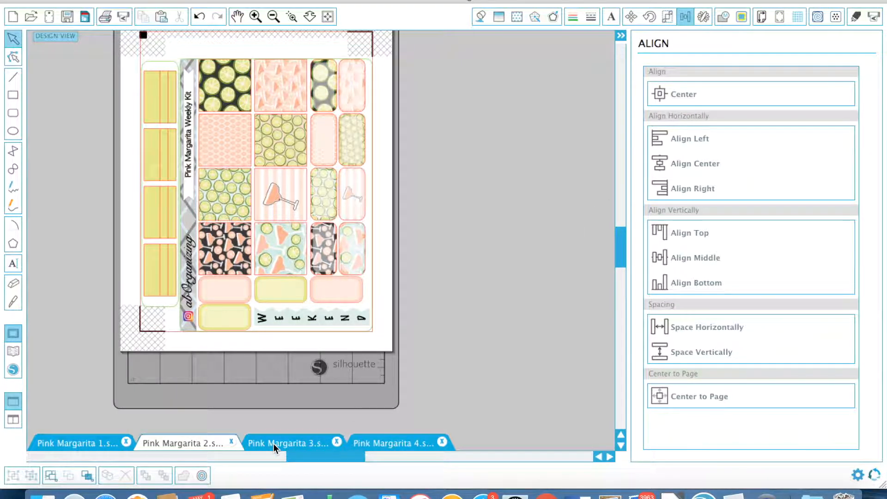
Step: On the Pink Margarita 3 sheet, fill the four gray sectioned boxes beside the title strip with the sampled mint
{"action": "left_click", "coordinate": [275, 444]}
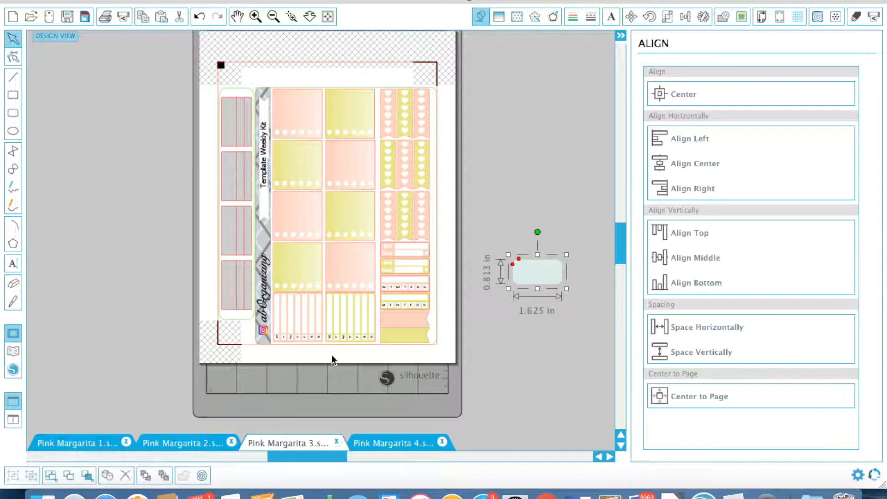
{"action": "left_click", "coordinate": [87, 476]}
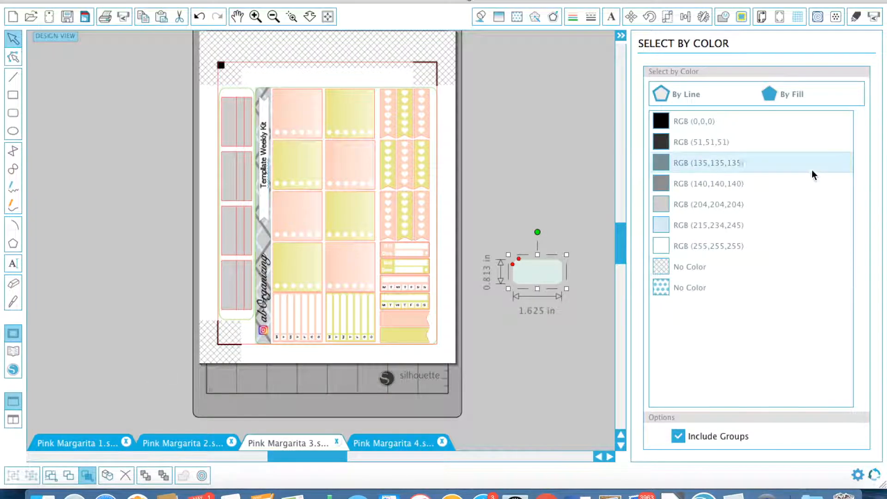
{"action": "left_click", "coordinate": [724, 205]}
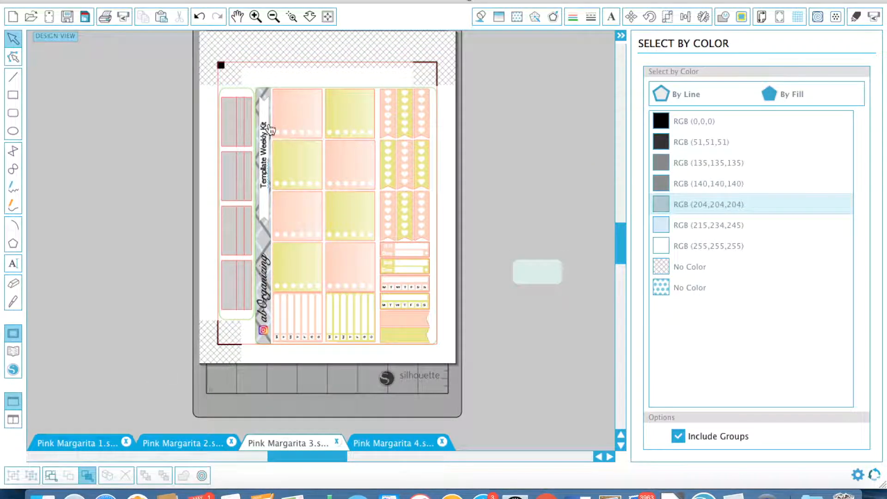
{"action": "right_click", "coordinate": [235, 154]}
{"action": "left_click", "coordinate": [268, 366]}
{"action": "left_click", "coordinate": [236, 133]}
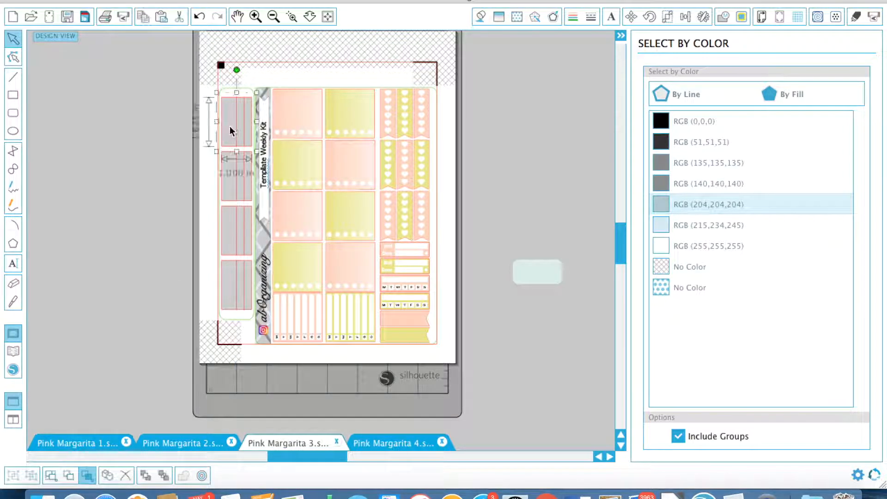
{"action": "left_click", "coordinate": [235, 231], "text": "shift"}
{"action": "left_click", "coordinate": [236, 284], "text": "shift"}
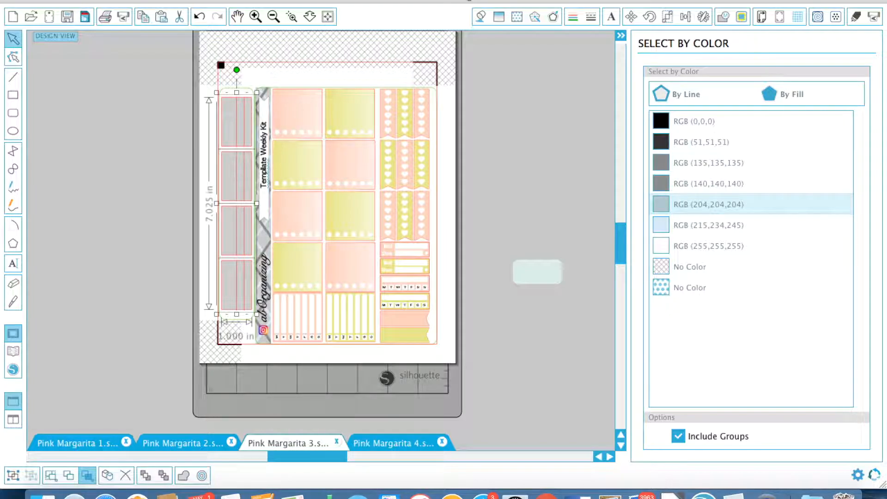
{"action": "left_click", "coordinate": [477, 17]}
{"action": "left_click", "coordinate": [807, 113]}
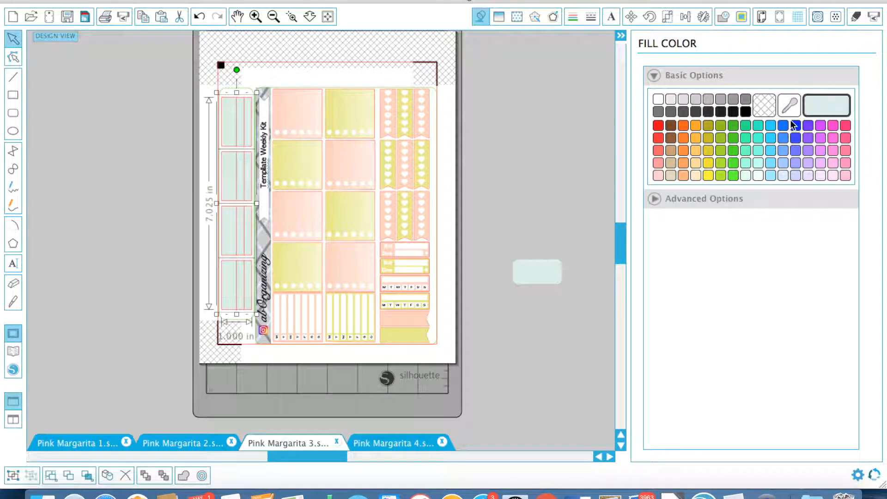
{"action": "left_click", "coordinate": [587, 165]}
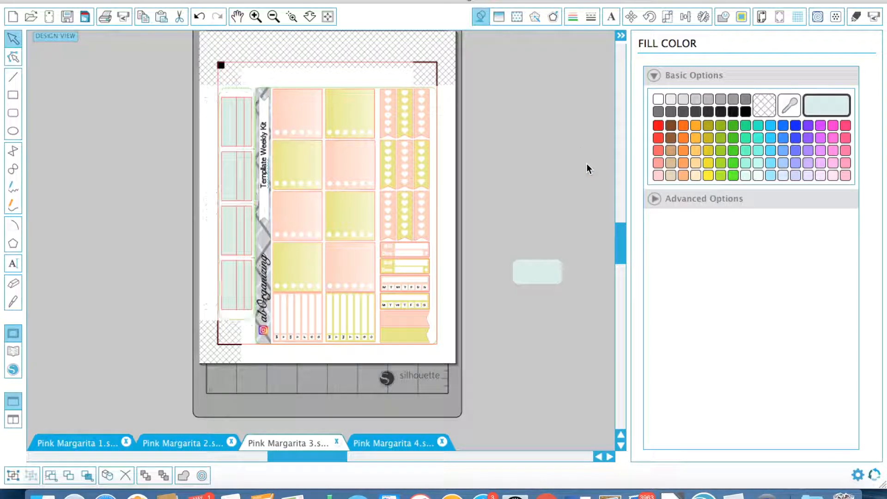
Step: Change the title on the Pink Margarita 3 sheet to "Pink Margarita Weekly Kit"
{"action": "double_click", "coordinate": [266, 182]}
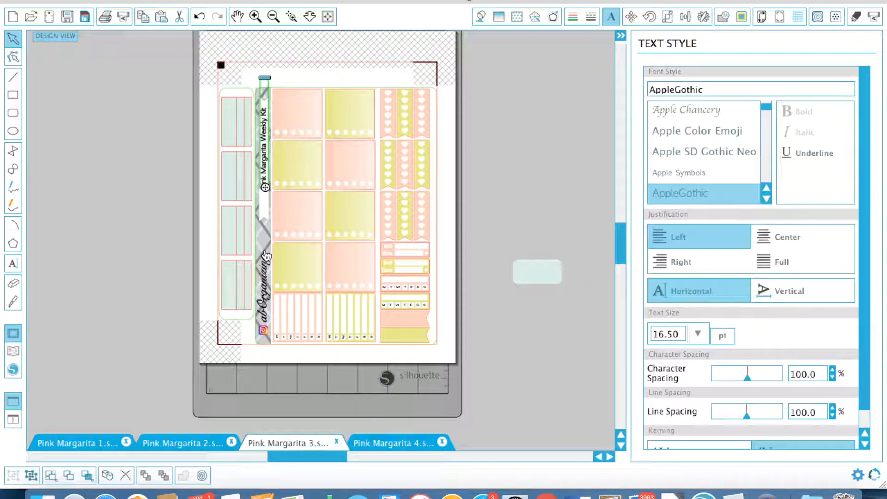
{"action": "left_click", "coordinate": [267, 209]}
{"action": "left_click", "coordinate": [267, 181], "text": "shift"}
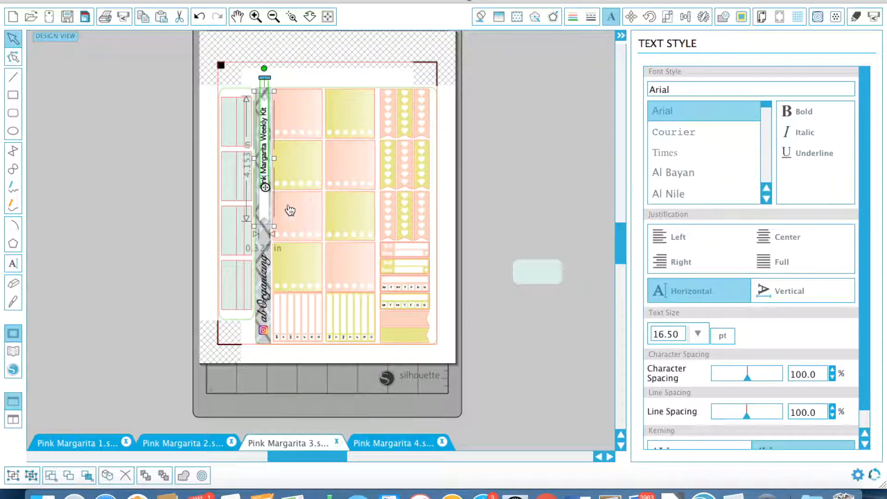
{"action": "left_click", "coordinate": [221, 201]}
Step: Center the Pink Margarita 3 title within its white label and delete the mint rounded rectangle beside the page
{"action": "left_click", "coordinate": [266, 199]}
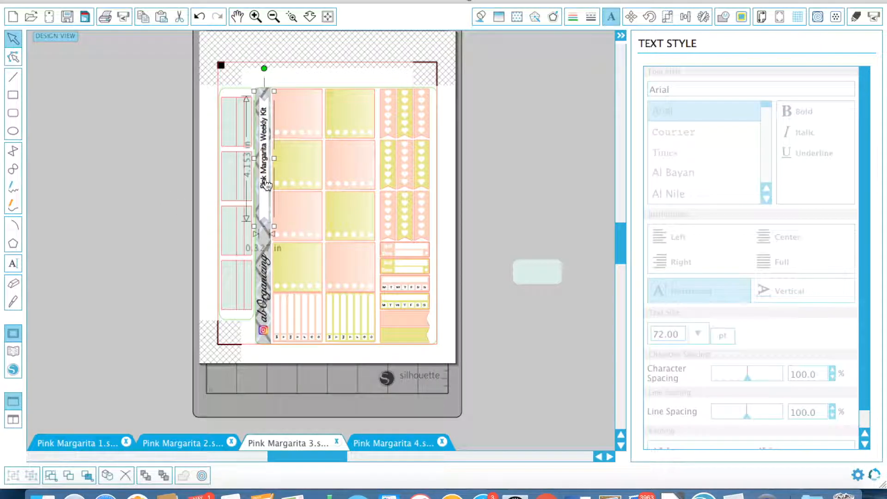
{"action": "left_click", "coordinate": [685, 17]}
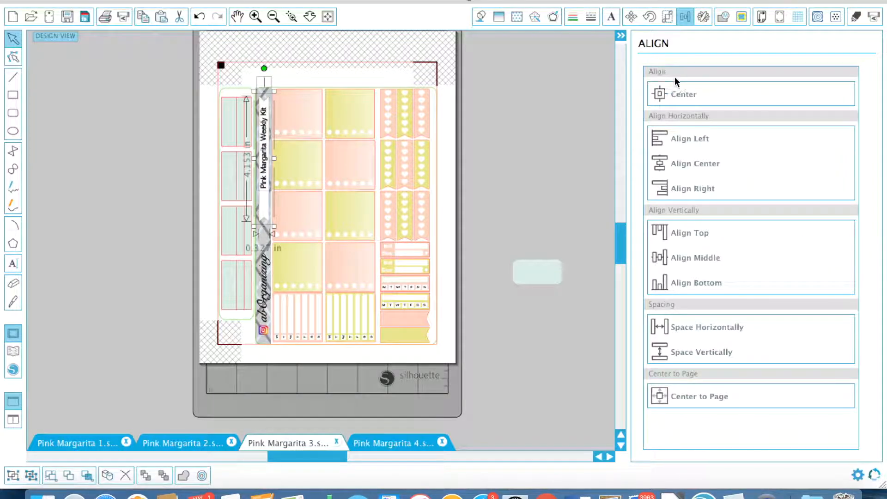
{"action": "left_click", "coordinate": [674, 95]}
{"action": "left_click", "coordinate": [532, 137]}
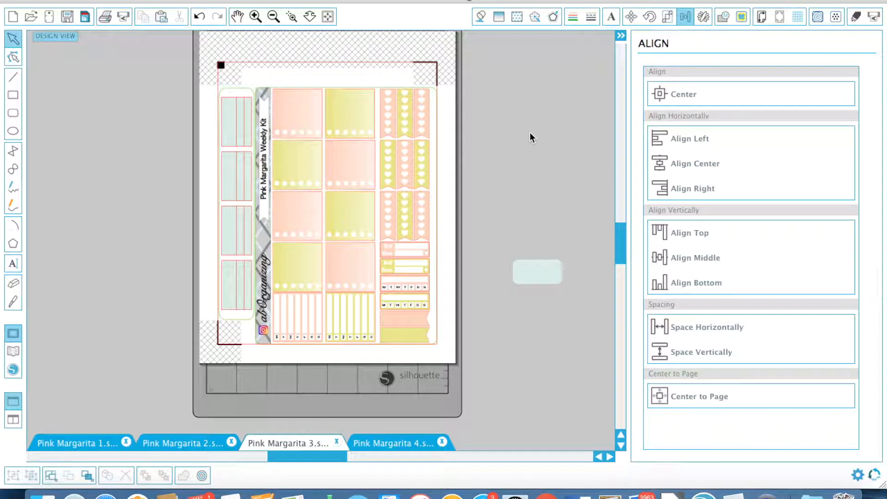
{"action": "left_click", "coordinate": [538, 272]}
{"action": "key", "text": "Delete"}
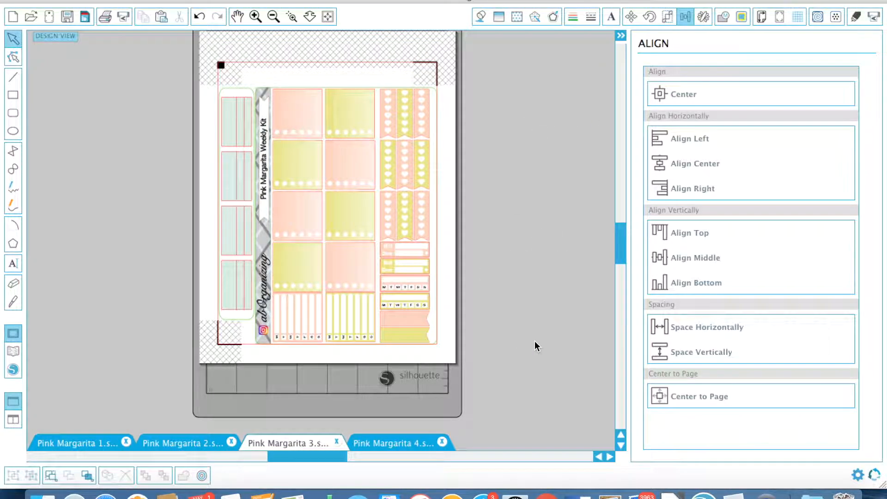
Step: Go back through the other sheets to Pink Margarita 1 and paste the mint rounded rectangle beside its page
{"action": "left_click", "coordinate": [389, 444]}
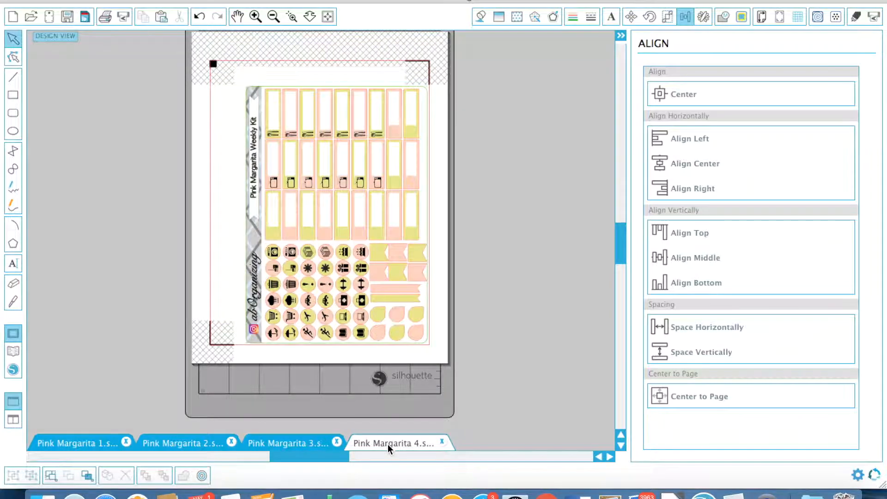
{"action": "left_click", "coordinate": [300, 446]}
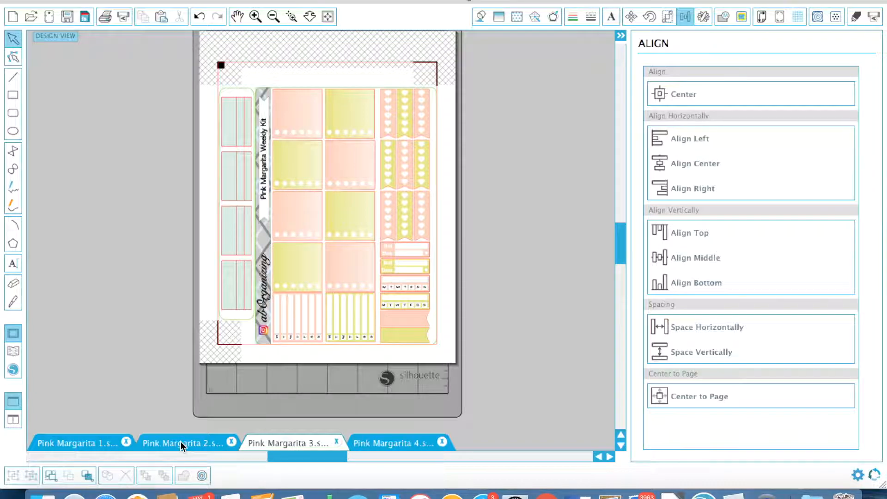
{"action": "left_click", "coordinate": [182, 446]}
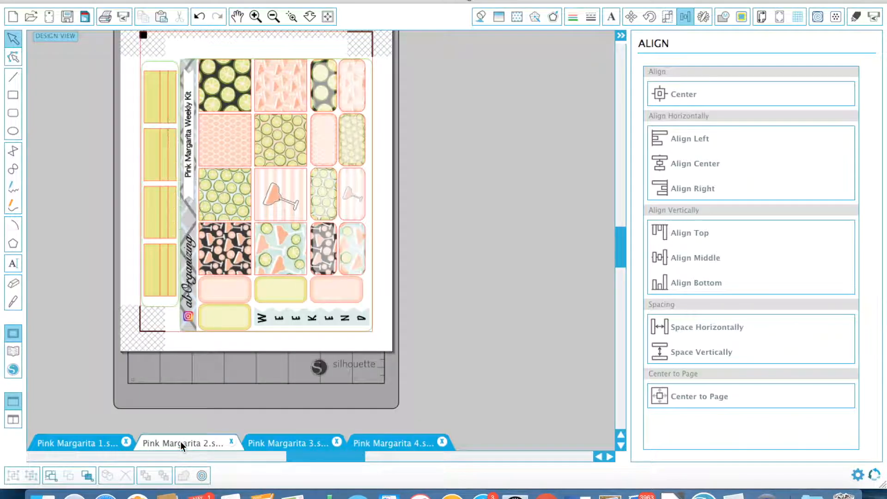
{"action": "left_click", "coordinate": [88, 447]}
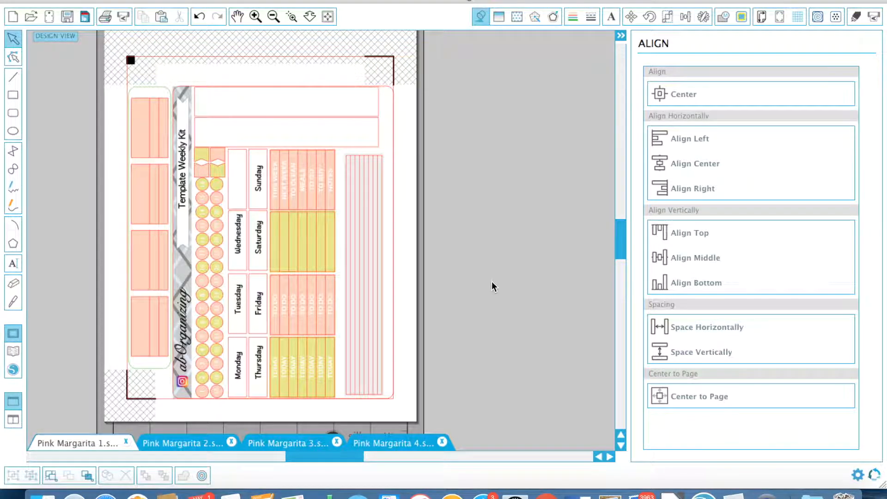
{"action": "scroll", "coordinate": [515, 281], "scroll_direction": "right", "scroll_amount": 2}
{"action": "key", "text": "super+v"}
{"action": "left_click", "coordinate": [402, 367]}
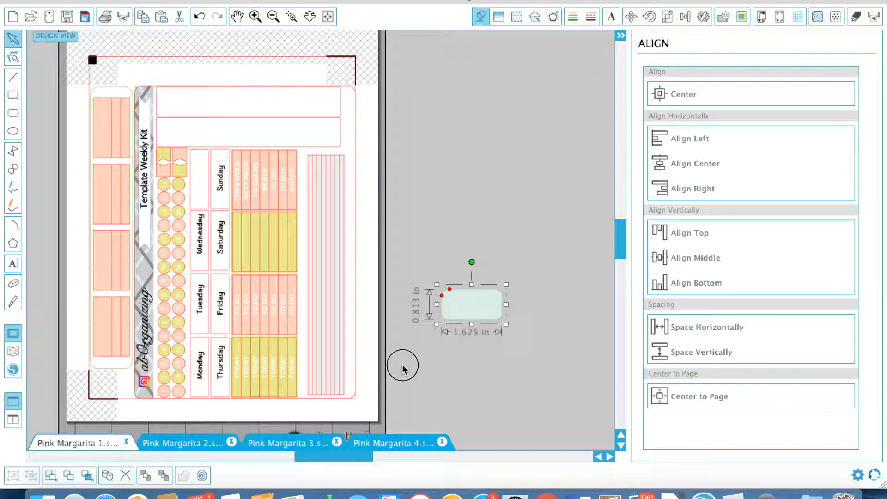
Step: Fill the tall group of narrow gray strips on Pink Margarita 1 with mint and delete the mint rounded rectangle beside the page
{"action": "left_click", "coordinate": [330, 342]}
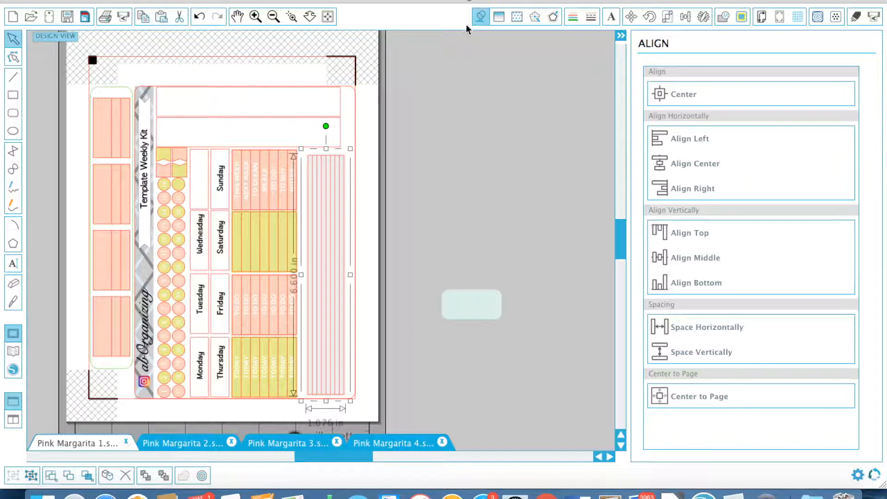
{"action": "left_click", "coordinate": [480, 16]}
{"action": "left_click", "coordinate": [814, 106]}
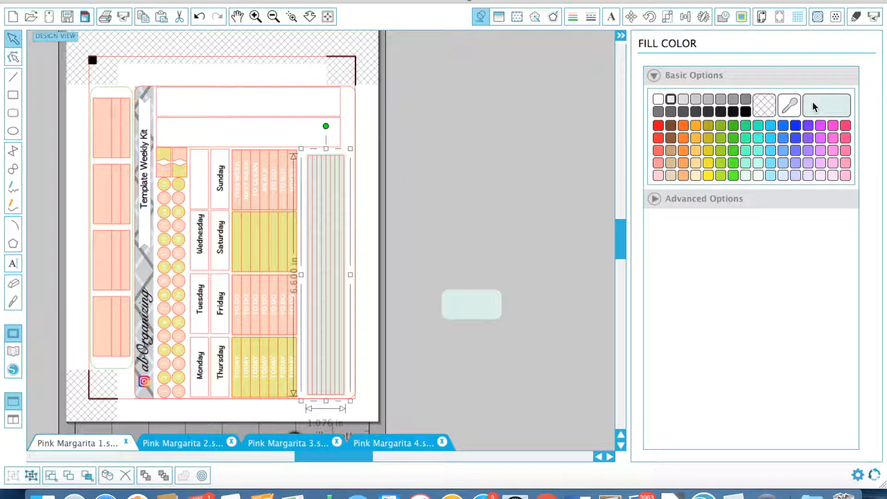
{"action": "left_click", "coordinate": [564, 217]}
{"action": "left_click", "coordinate": [462, 308]}
{"action": "key", "text": "Delete"}
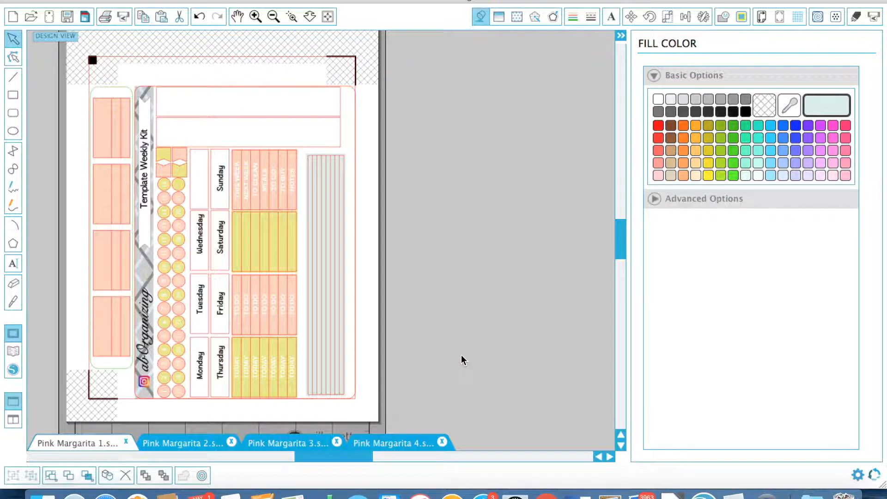
Step: Change the title on the Pink Margarita 1 sheet to "Pink Margarita Weekly Kit"
{"action": "left_click", "coordinate": [151, 184]}
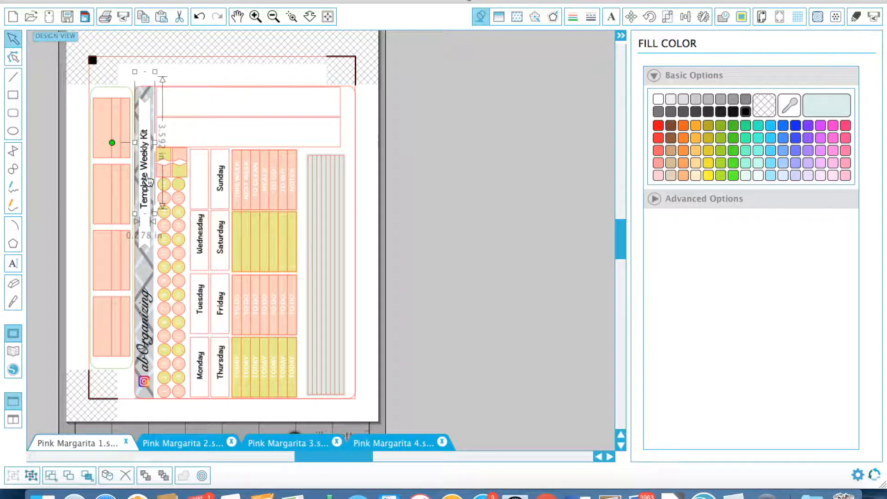
{"action": "double_click", "coordinate": [146, 178]}
{"action": "type", "text": "Pink Margarita"}
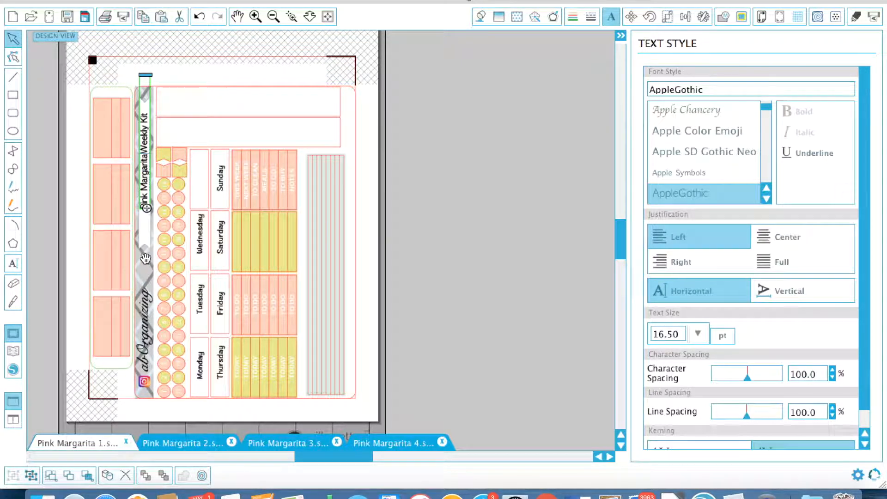
{"action": "left_click", "coordinate": [491, 163]}
Step: Center the Pink Margarita 1 title within its white label on the patterned strip
{"action": "left_click", "coordinate": [146, 230]}
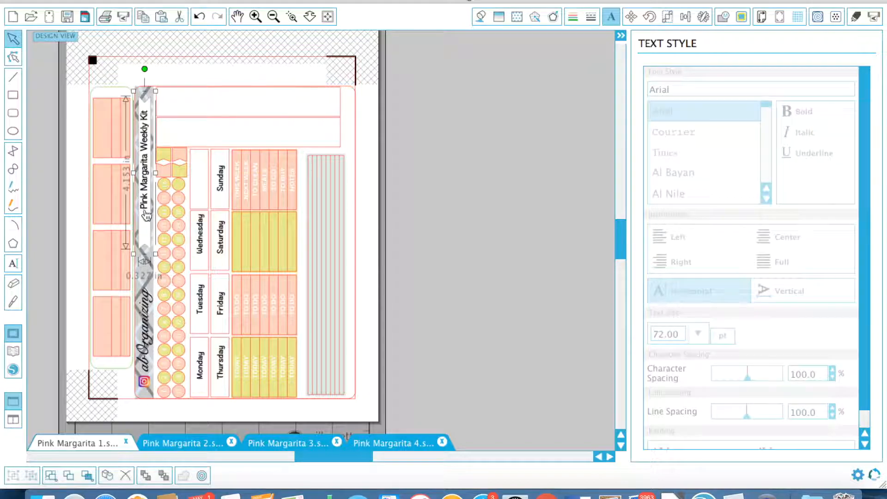
{"action": "left_click", "coordinate": [685, 17]}
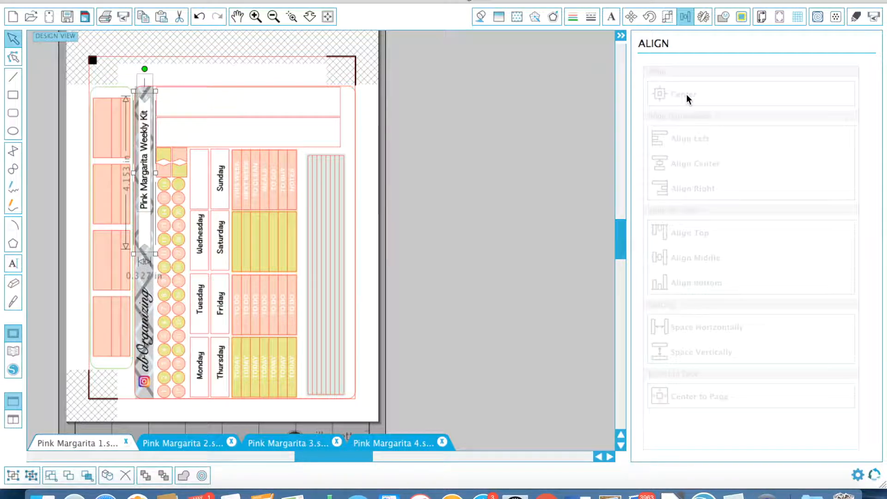
{"action": "left_click", "coordinate": [684, 94]}
{"action": "left_click", "coordinate": [497, 172]}
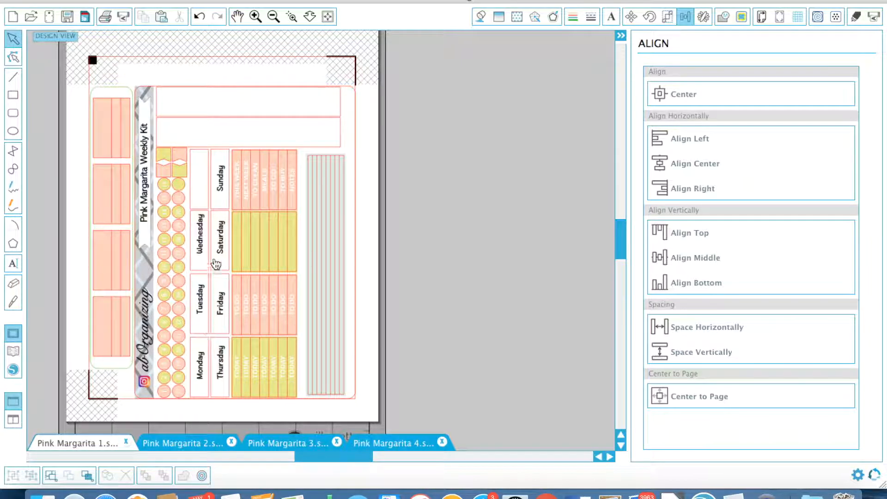
Step: Switch to the Pink Margarita folder in Finder and preview the paper files back and forth to compare patterns for the wide strips
{"action": "key", "text": "ctrl+Up"}
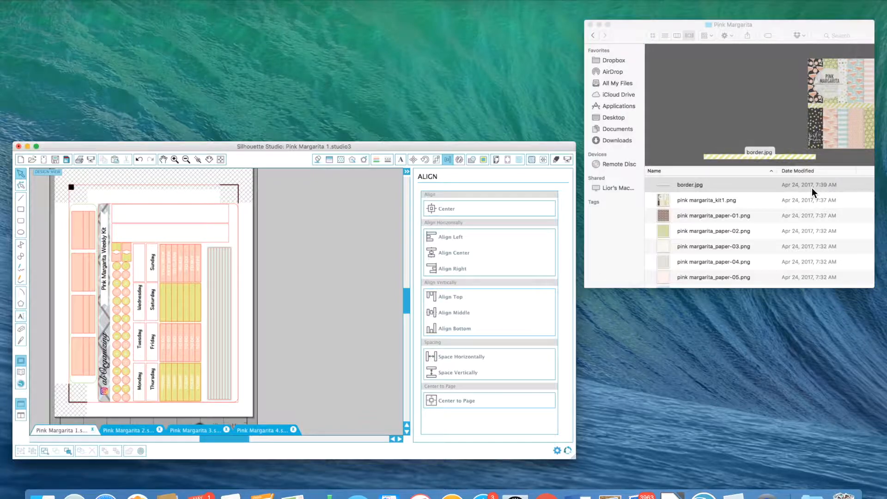
{"action": "left_click", "coordinate": [814, 193]}
{"action": "key", "text": "Down"}
{"action": "key", "text": "Down"}
{"action": "key", "text": "Down"}
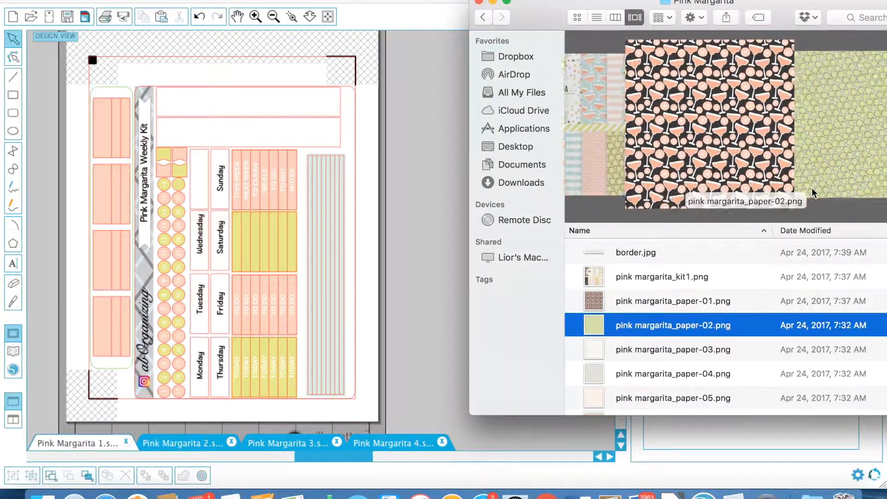
{"action": "key", "text": "Down"}
{"action": "key", "text": "Down"}
{"action": "key", "text": "Down"}
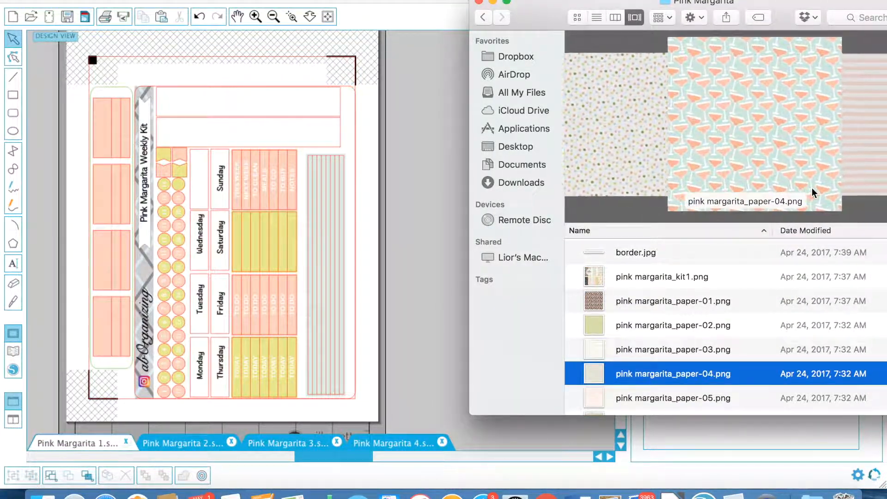
{"action": "key", "text": "Down"}
{"action": "key", "text": "Down"}
{"action": "key", "text": "Down"}
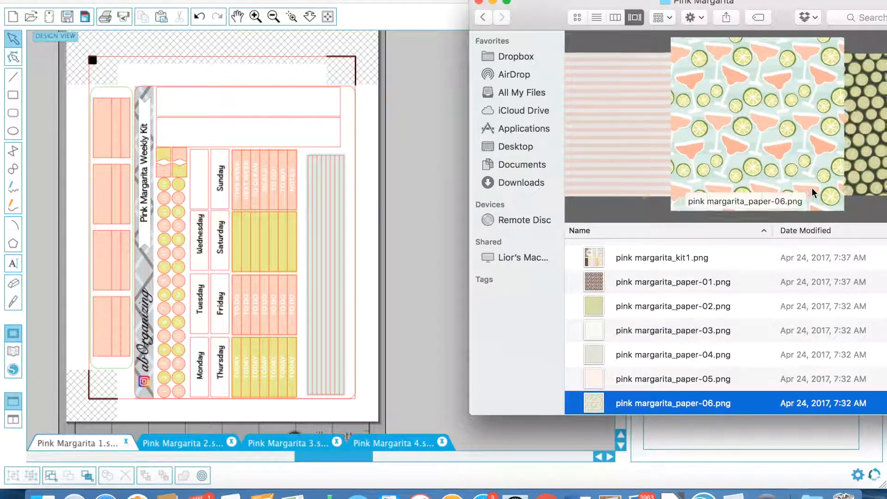
{"action": "key", "text": "Up"}
{"action": "key", "text": "Up"}
{"action": "key", "text": "Up"}
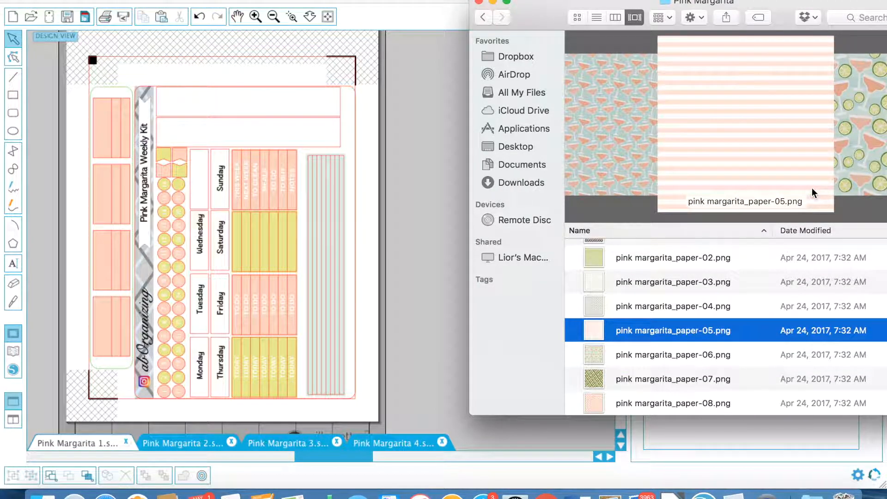
{"action": "key", "text": "Down"}
{"action": "key", "text": "Down"}
{"action": "key", "text": "Down"}
{"action": "key", "text": "Down"}
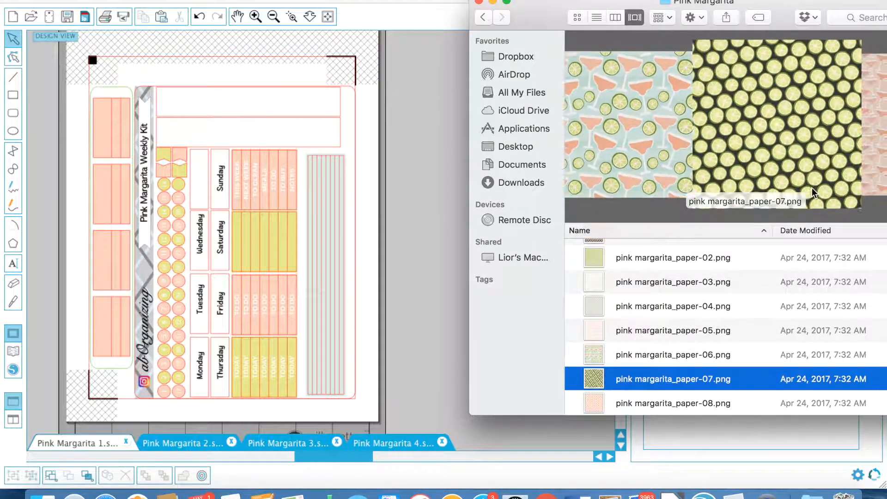
{"action": "key", "text": "Down"}
{"action": "key", "text": "Down"}
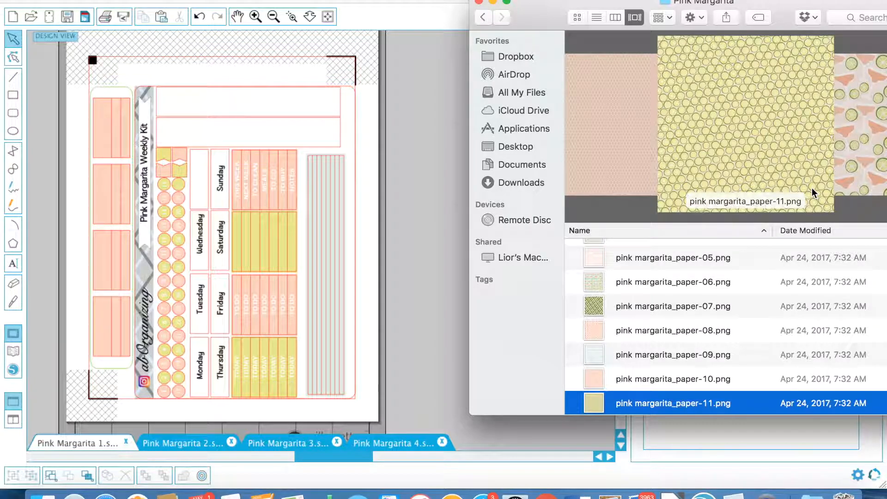
{"action": "key", "text": "Down"}
{"action": "key", "text": "Up"}
{"action": "key", "text": "Up"}
{"action": "key", "text": "Up"}
{"action": "key", "text": "Up"}
{"action": "key", "text": "Up"}
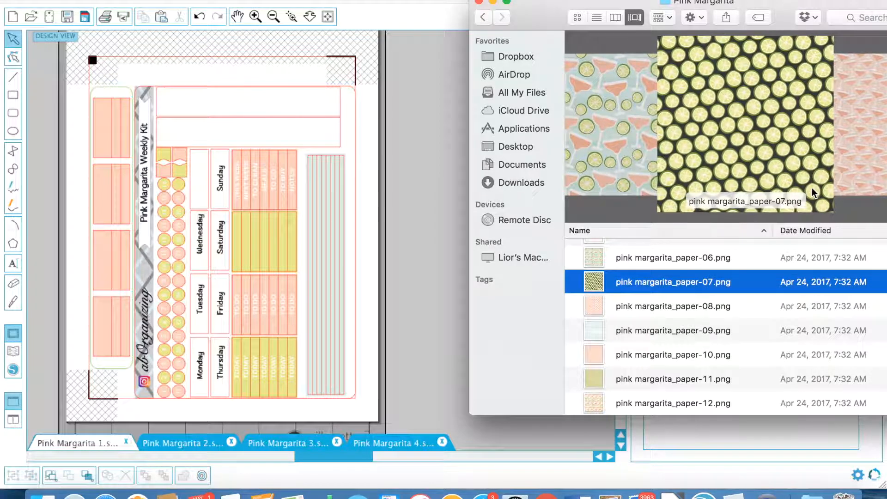
{"action": "key", "text": "Down"}
{"action": "key", "text": "Down"}
{"action": "key", "text": "Down"}
{"action": "key", "text": "Down"}
{"action": "key", "text": "Down"}
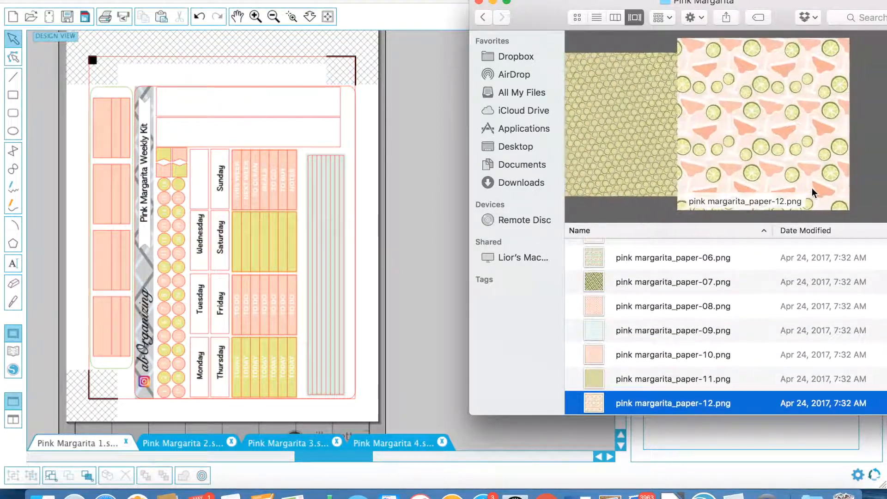
{"action": "key", "text": "Up"}
{"action": "key", "text": "Up"}
{"action": "key", "text": "Up"}
{"action": "key", "text": "Up"}
{"action": "key", "text": "Up"}
{"action": "key", "text": "Up"}
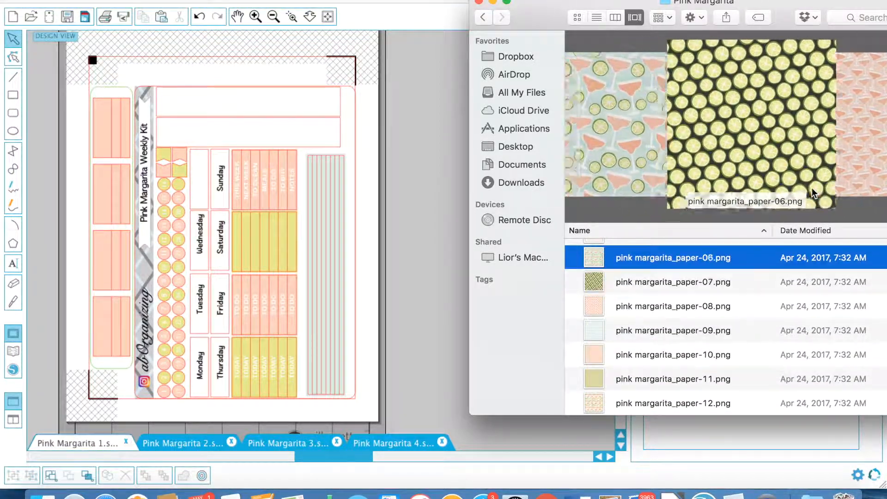
Step: Check the papers used on Pink Margarita 2, and fill both wide blank strips on Pink Margarita 1 with pink margarita_paper-06.png
{"action": "left_click", "coordinate": [266, 447]}
{"action": "left_click", "coordinate": [266, 444]}
{"action": "left_click", "coordinate": [205, 444]}
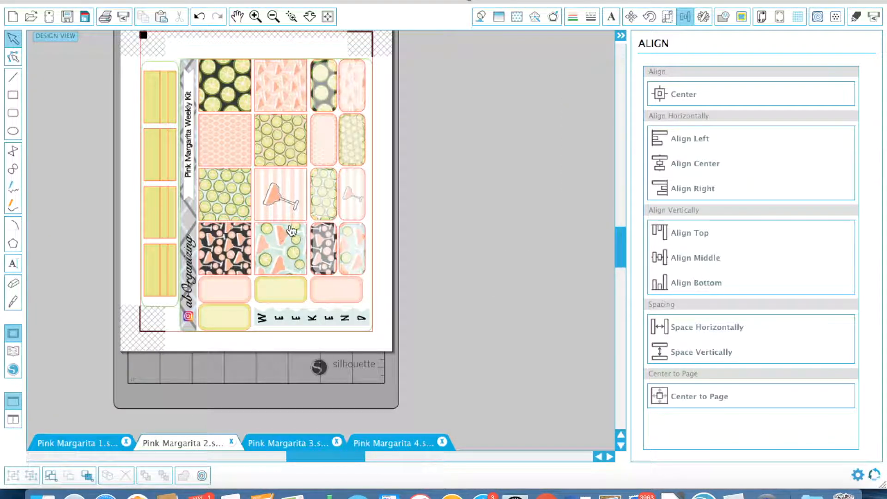
{"action": "left_click", "coordinate": [80, 447]}
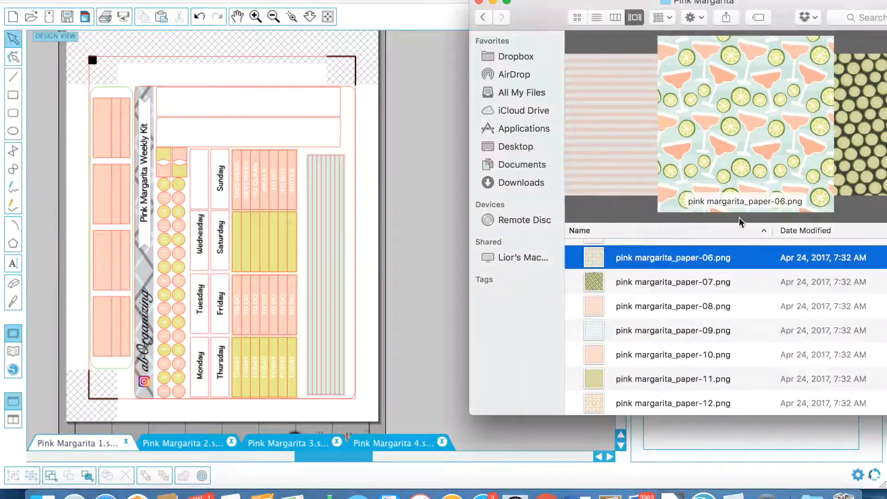
{"action": "left_click_drag", "start_coordinate": [638, 257], "coordinate": [287, 115]}
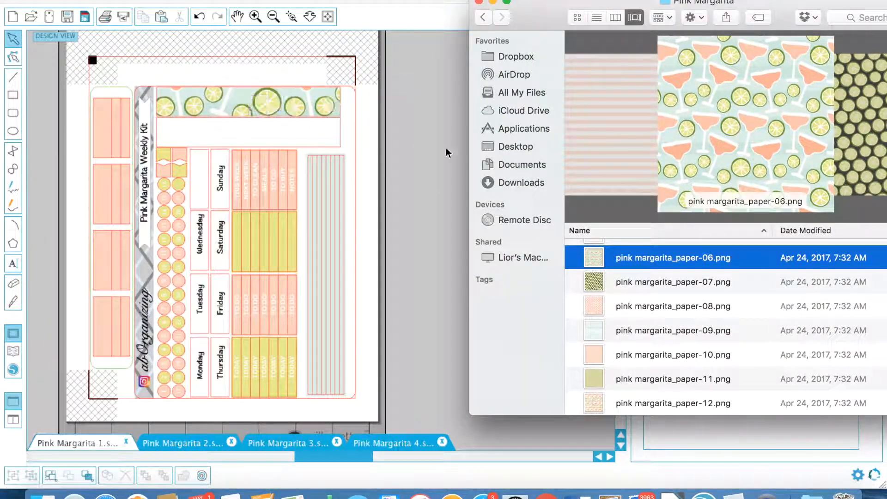
{"action": "left_click_drag", "start_coordinate": [636, 250], "coordinate": [289, 124]}
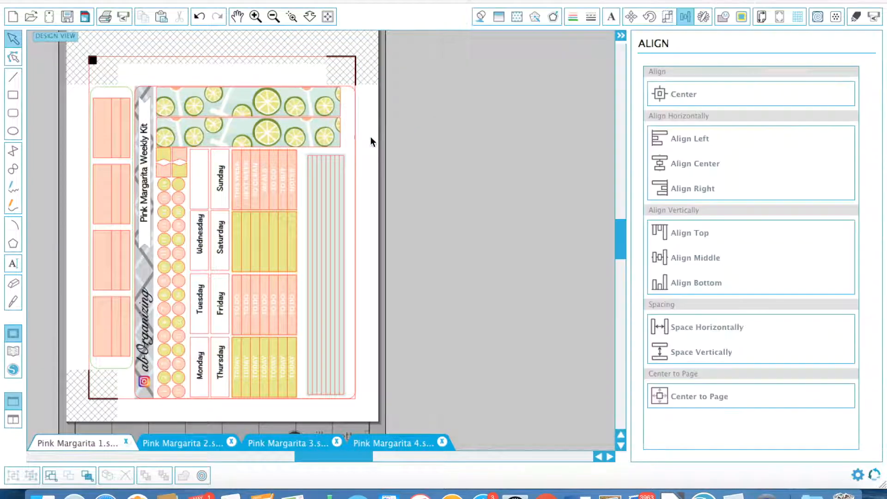
Step: Ungroup the two wide patterned strips and scale the upper strip's fill pattern to 58.8%
{"action": "right_click", "coordinate": [232, 122]}
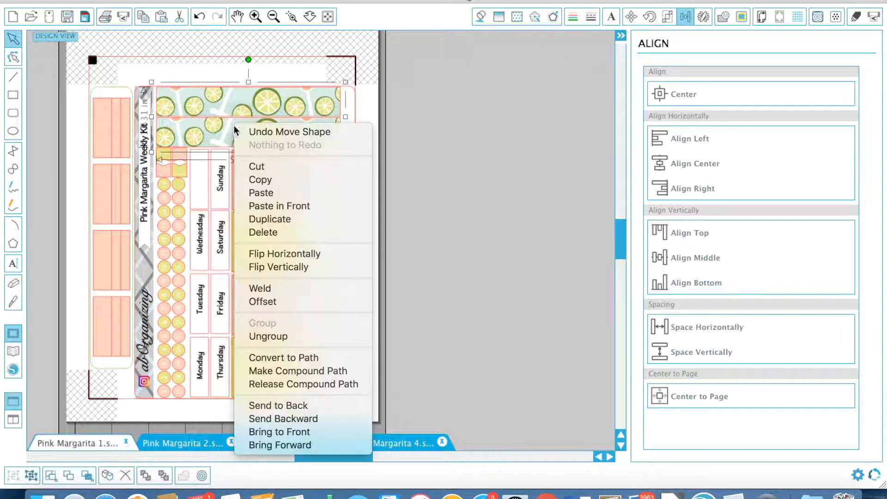
{"action": "left_click", "coordinate": [293, 337]}
{"action": "left_click", "coordinate": [304, 111]}
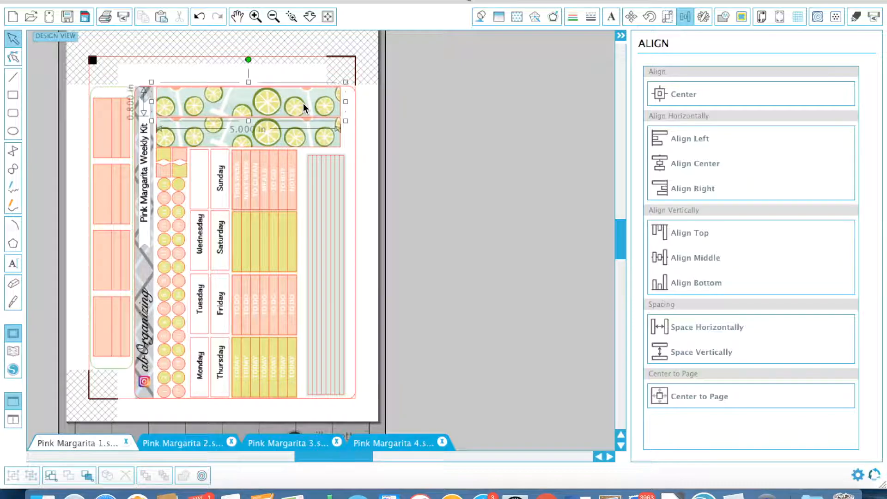
{"action": "left_click", "coordinate": [517, 16]}
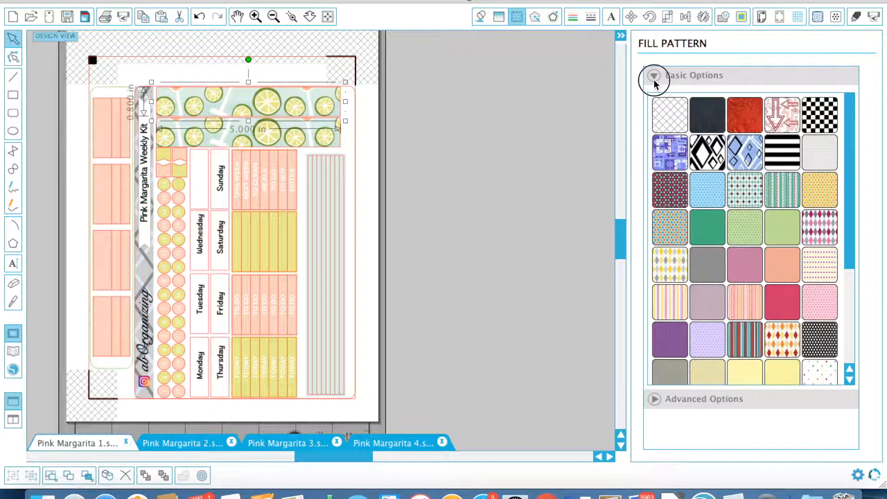
{"action": "left_click", "coordinate": [654, 77]}
{"action": "left_click", "coordinate": [724, 98]}
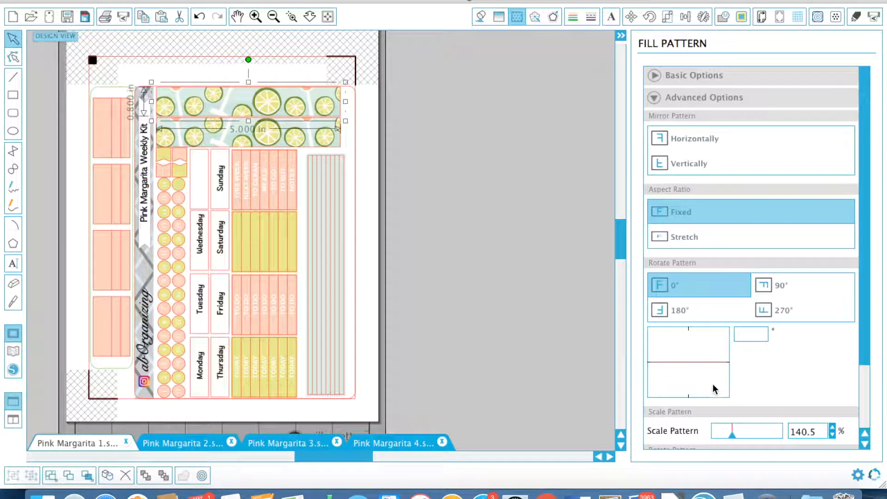
{"action": "left_click_drag", "start_coordinate": [732, 434], "coordinate": [721, 436]}
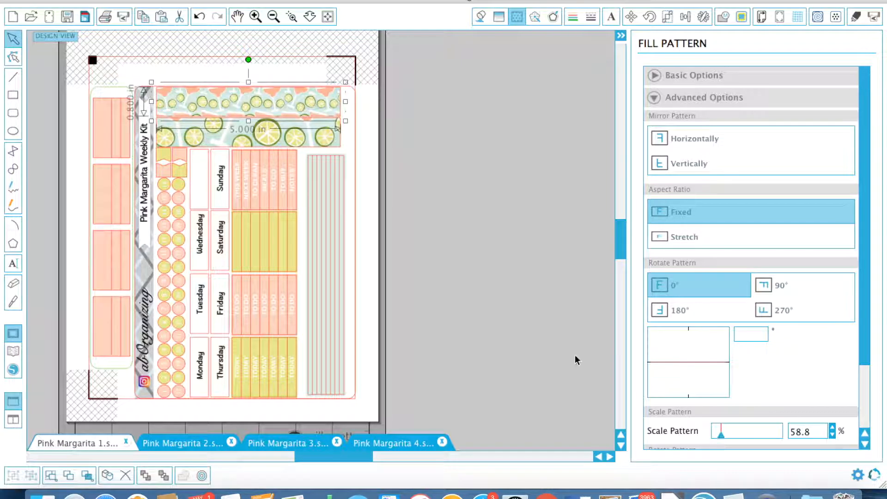
Step: Pan the upper strip's fill pattern slightly downward so whole margarita glasses and limes fall inside the strip
{"action": "scroll", "coordinate": [478, 291], "scroll_direction": "up", "scroll_amount": 3}
{"action": "left_click", "coordinate": [237, 17]}
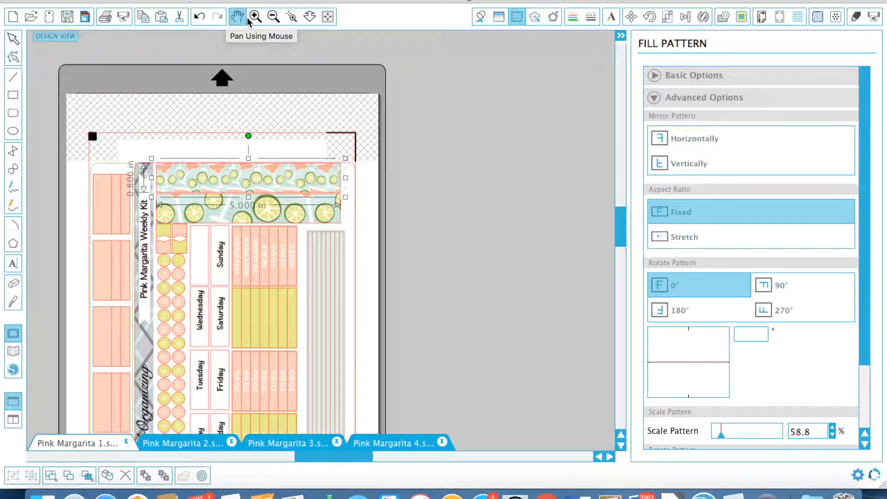
{"action": "left_click", "coordinate": [253, 17]}
{"action": "left_click", "coordinate": [253, 17]}
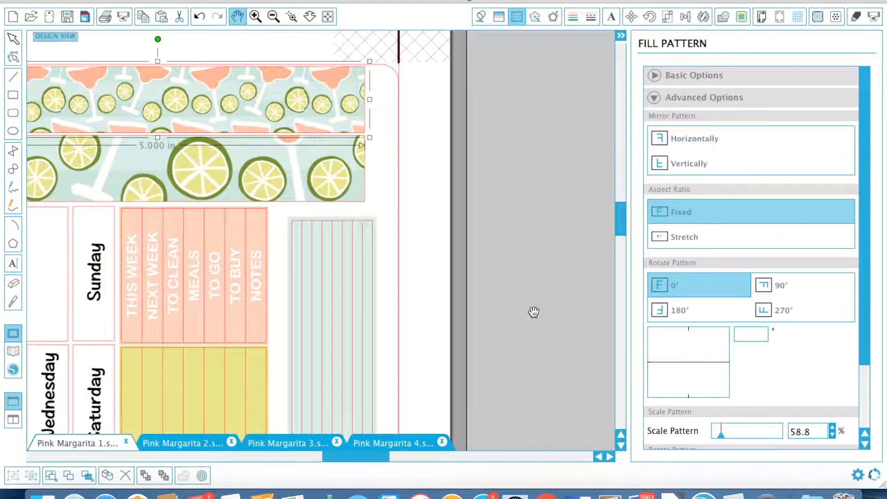
{"action": "left_click", "coordinate": [359, 111]}
{"action": "left_click", "coordinate": [319, 103]}
{"action": "scroll", "coordinate": [539, 194], "scroll_direction": "left", "scroll_amount": 1}
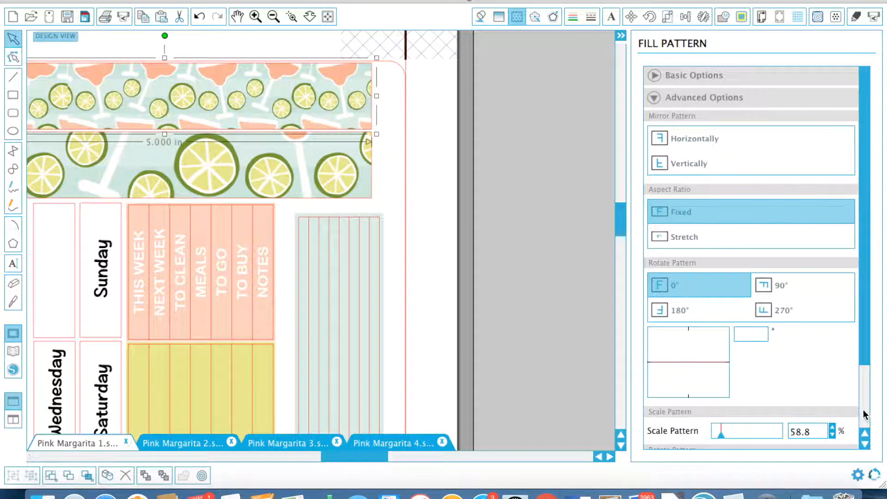
{"action": "scroll", "coordinate": [864, 415], "scroll_direction": "down", "scroll_amount": 3}
{"action": "left_click", "coordinate": [662, 393]}
{"action": "left_click_drag", "start_coordinate": [165, 95], "coordinate": [169, 110]}
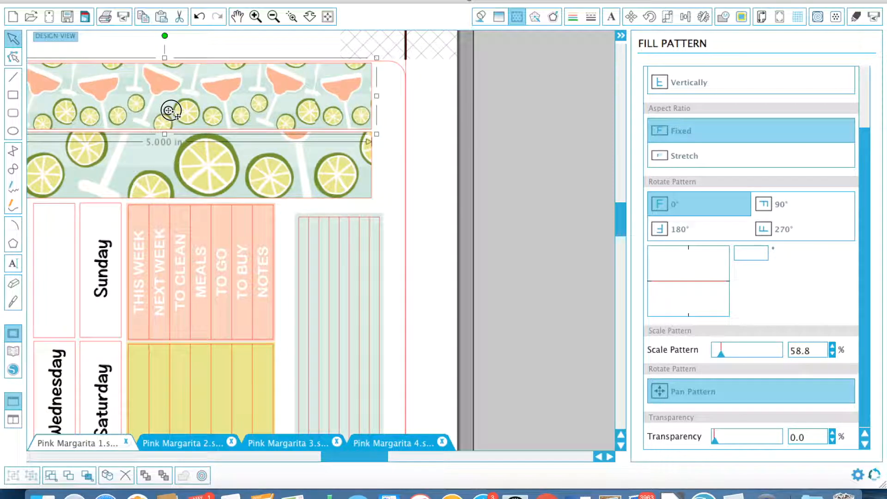
Step: Scale the lower strip's fill pattern to 58.8% and pan it downward to bring the margarita glasses into the strip
{"action": "scroll", "coordinate": [361, 184], "scroll_direction": "left", "scroll_amount": 3}
{"action": "left_click", "coordinate": [370, 182]}
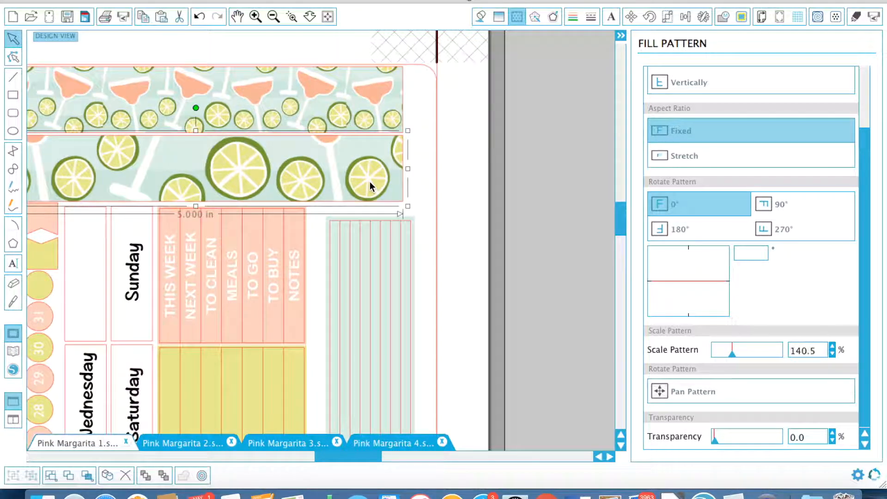
{"action": "left_click_drag", "start_coordinate": [732, 353], "coordinate": [721, 354]}
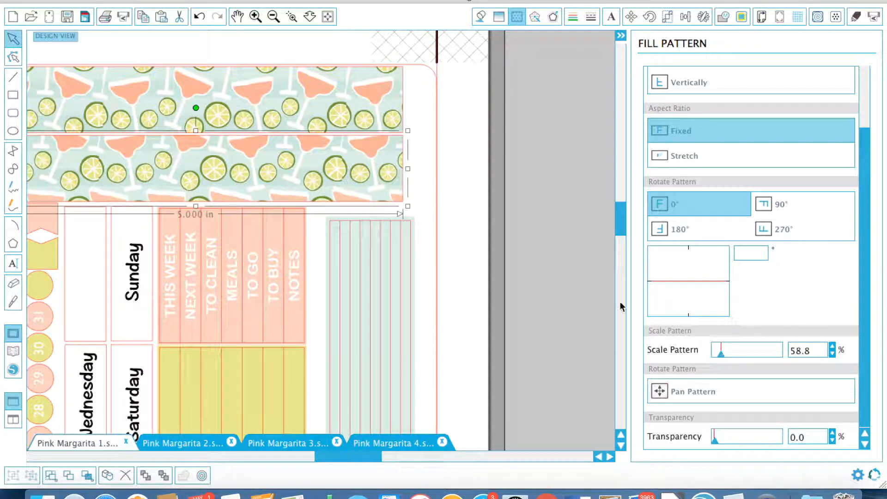
{"action": "left_click", "coordinate": [658, 390]}
{"action": "left_click_drag", "start_coordinate": [195, 168], "coordinate": [190, 193]}
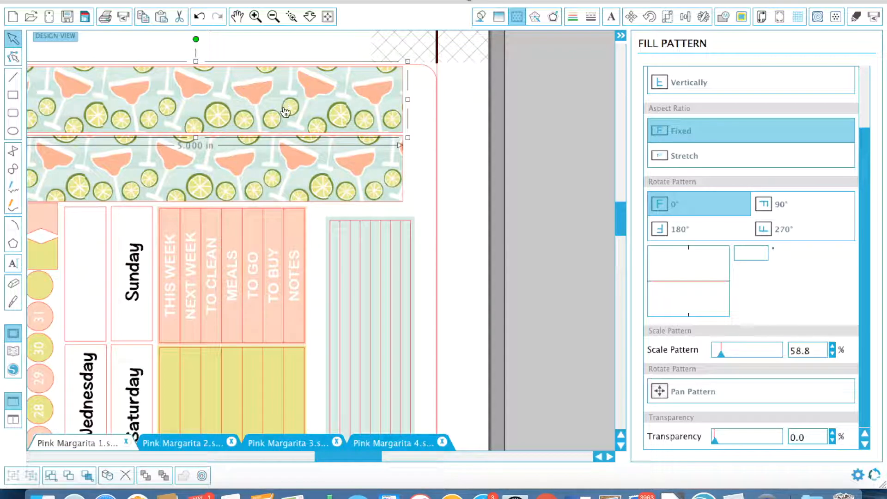
Step: Undo the last change and pan the lower strip's fill pattern sideways to offset its glasses from the upper strip's
{"action": "key", "text": "super+z"}
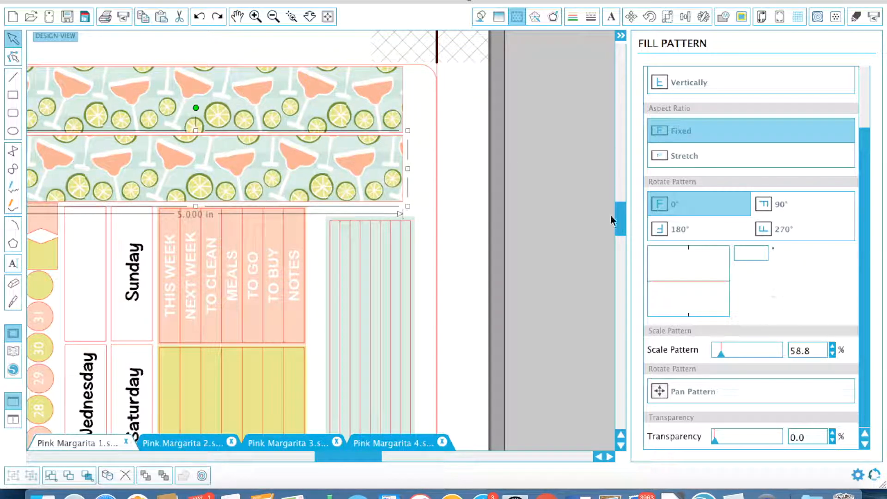
{"action": "scroll", "coordinate": [500, 221], "scroll_direction": "left", "scroll_amount": 2}
{"action": "scroll", "coordinate": [667, 381], "scroll_direction": "up", "scroll_amount": 5}
{"action": "scroll", "coordinate": [663, 422], "scroll_direction": "down", "scroll_amount": 5}
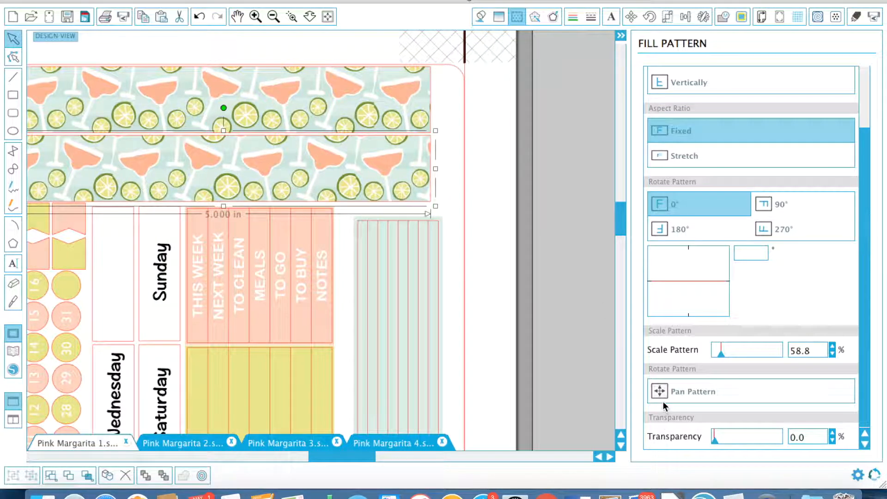
{"action": "left_click", "coordinate": [664, 401]}
{"action": "left_click_drag", "start_coordinate": [223, 167], "coordinate": [186, 167]}
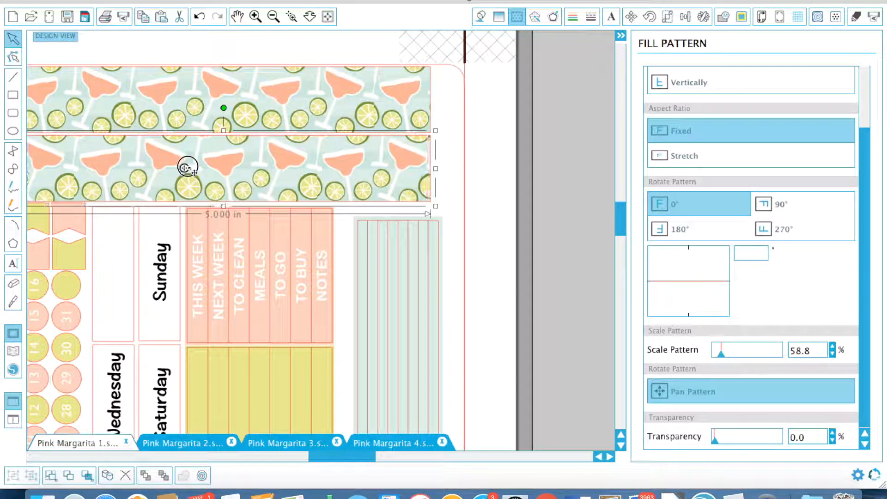
{"action": "left_click", "coordinate": [568, 223]}
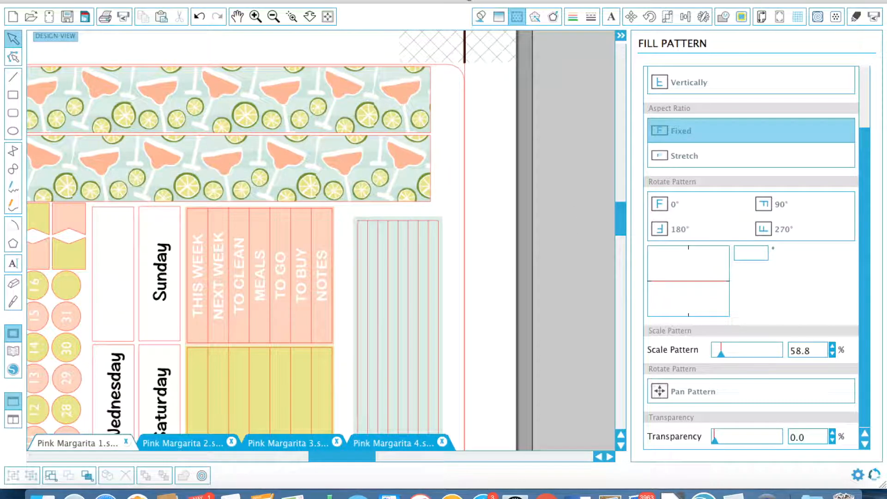
Step: Look over the Pink Margarita 1 sheet from the patterned strips down to the weekday labels and to-do blocks
{"action": "left_click", "coordinate": [273, 18]}
{"action": "scroll", "coordinate": [307, 352], "scroll_direction": "down", "scroll_amount": 2}
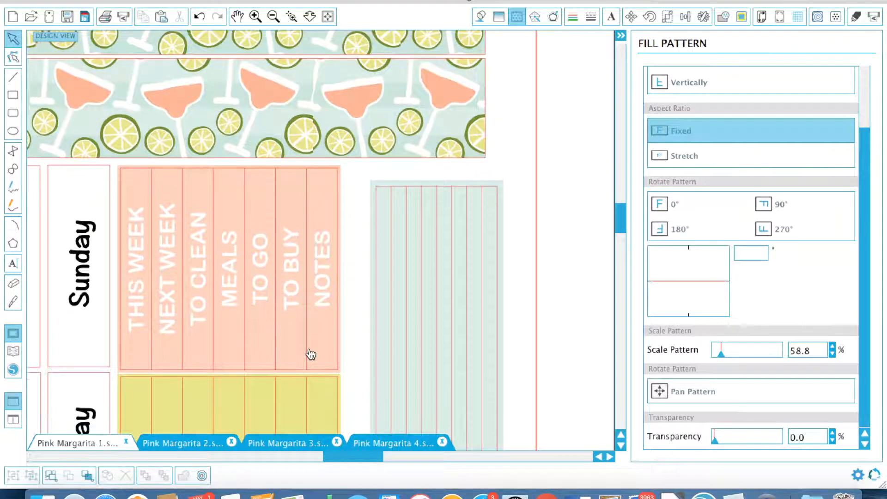
{"action": "left_click", "coordinate": [273, 17]}
{"action": "left_click", "coordinate": [272, 18]}
{"action": "scroll", "coordinate": [259, 185], "scroll_direction": "down", "scroll_amount": 4}
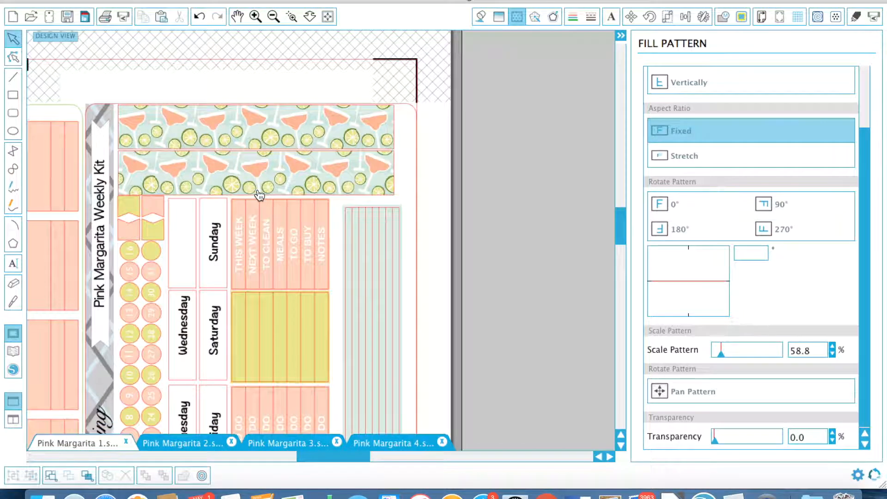
{"action": "scroll", "coordinate": [198, 124], "scroll_direction": "down", "scroll_amount": 1}
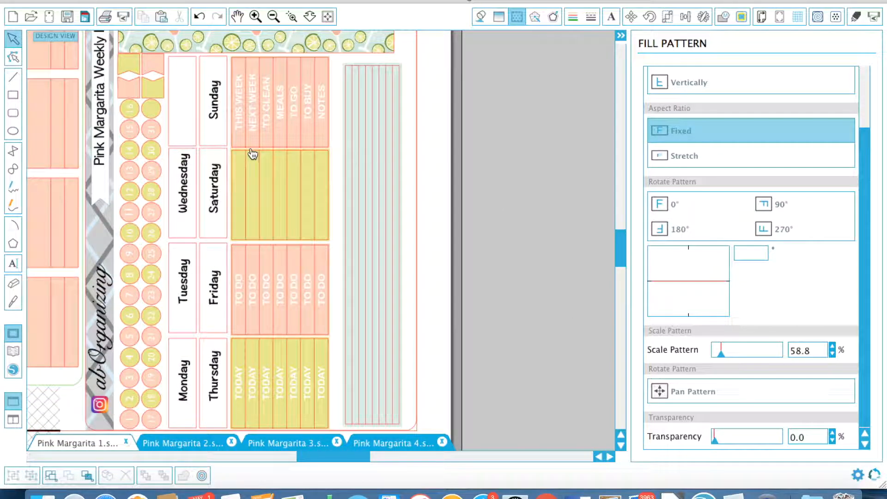
{"action": "scroll", "coordinate": [214, 231], "scroll_direction": "down", "scroll_amount": 5}
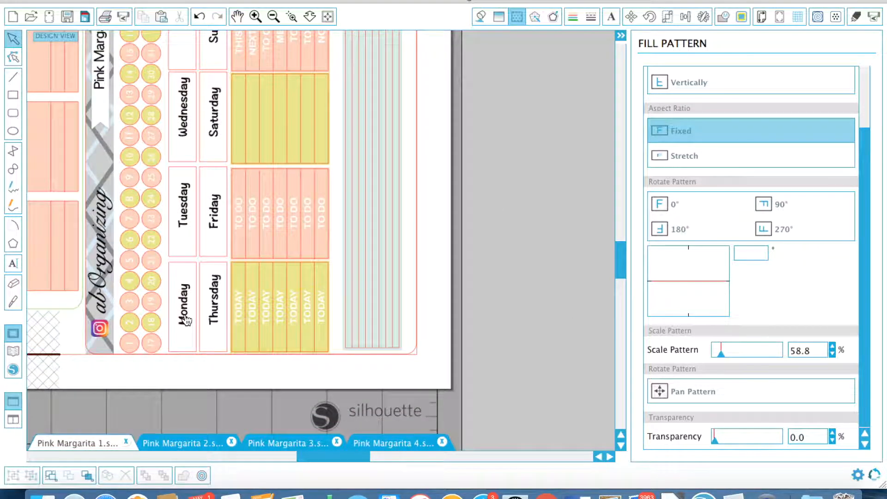
{"action": "scroll", "coordinate": [486, 275], "scroll_direction": "up", "scroll_amount": 2}
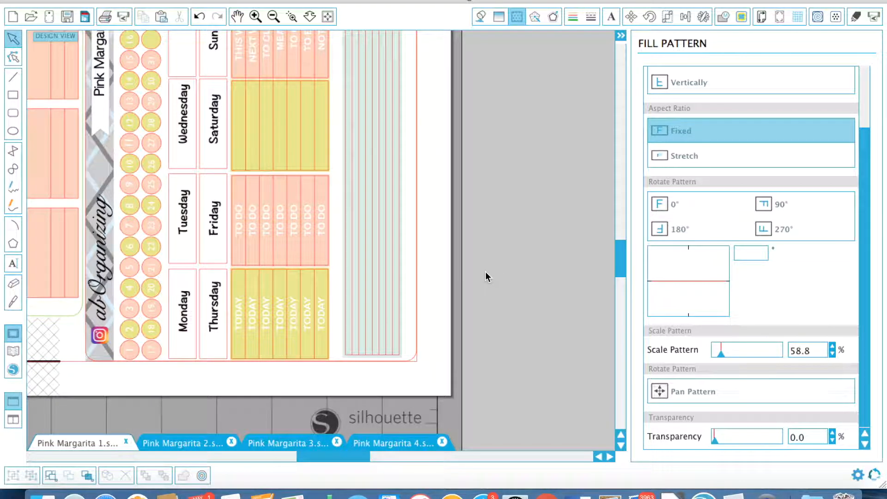
Step: Browse the Pink Margarita digital papers in Finder, previewing the kit image and the numbered papers through paper-12
{"action": "key", "text": "ctrl+Up"}
{"action": "left_click", "coordinate": [783, 215]}
{"action": "key", "text": "Down"}
{"action": "key", "text": "Down"}
{"action": "key", "text": "Down"}
{"action": "key", "text": "Down"}
{"action": "key", "text": "Down"}
{"action": "key", "text": "Down"}
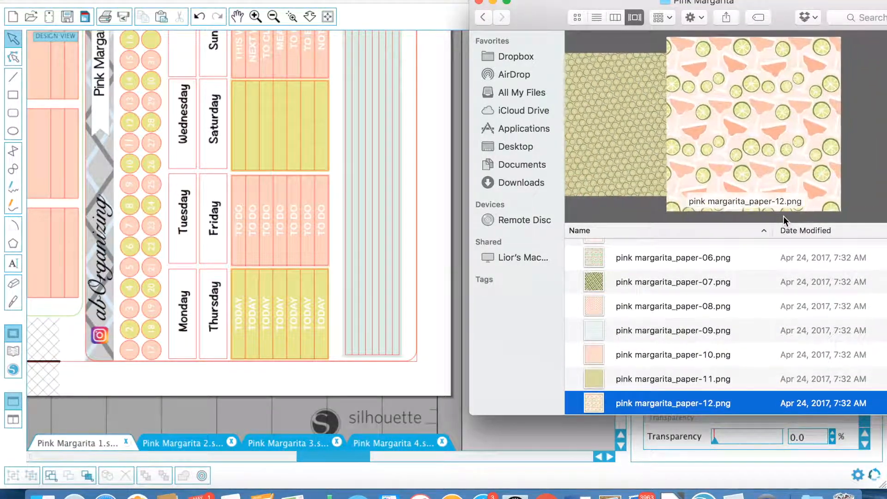
{"action": "key", "text": "Up"}
{"action": "key", "text": "Up"}
{"action": "key", "text": "Up"}
{"action": "key", "text": "Up"}
{"action": "key", "text": "Up"}
{"action": "key", "text": "Down"}
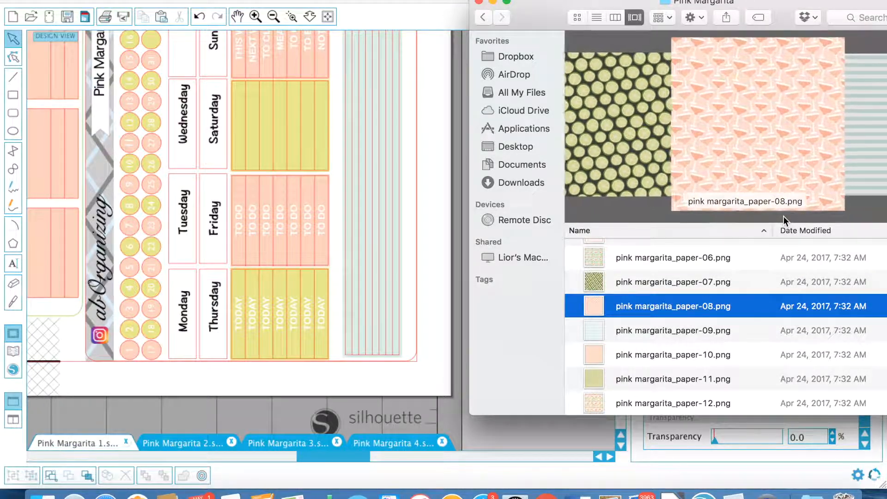
{"action": "key", "text": "Up"}
{"action": "key", "text": "Up"}
{"action": "key", "text": "Up"}
{"action": "key", "text": "Up"}
{"action": "key", "text": "Up"}
{"action": "key", "text": "Up"}
{"action": "key", "text": "Up"}
{"action": "key", "text": "Up"}
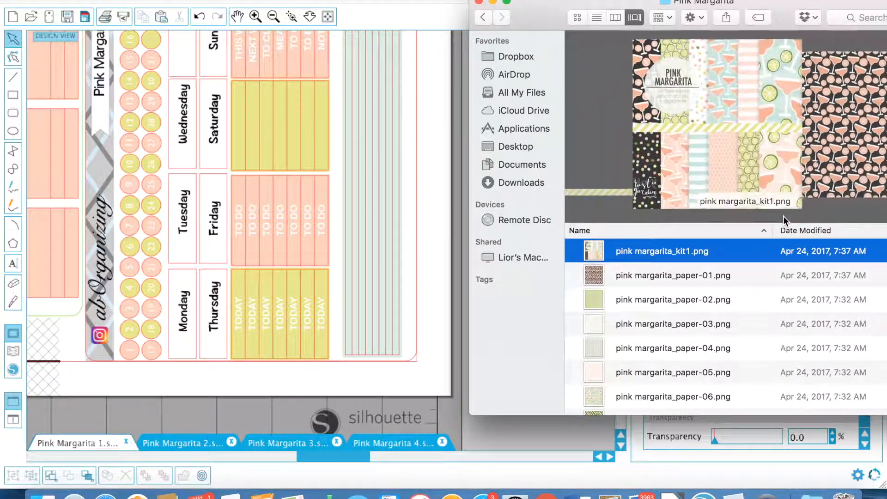
{"action": "key", "text": "Down"}
{"action": "key", "text": "Down"}
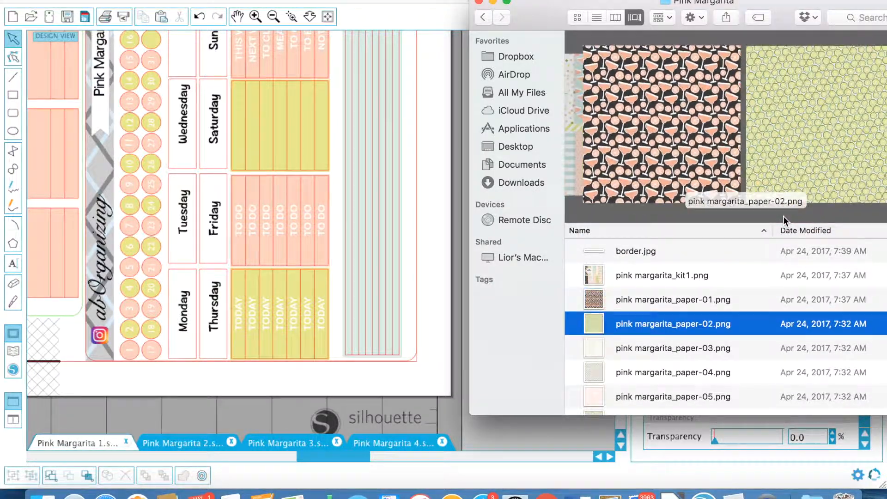
{"action": "key", "text": "Down"}
{"action": "key", "text": "Up"}
{"action": "key", "text": "Down"}
{"action": "key", "text": "Down"}
{"action": "key", "text": "Down"}
{"action": "key", "text": "Down"}
{"action": "key", "text": "Down"}
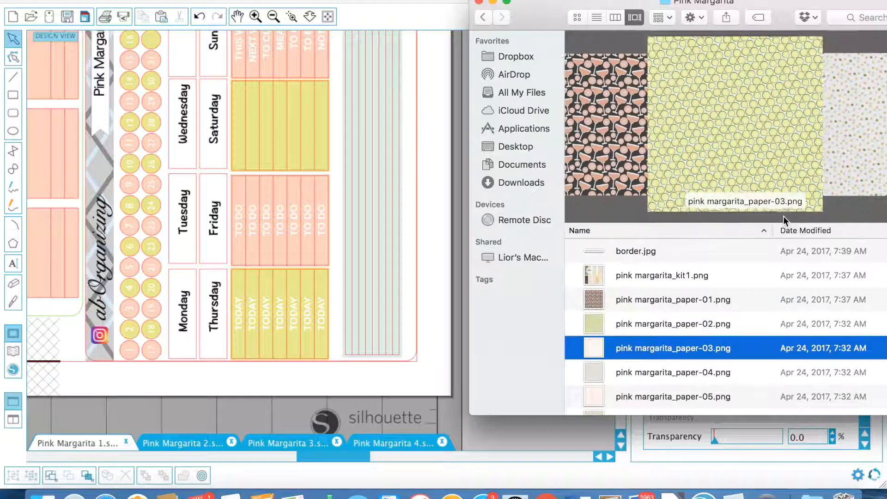
{"action": "key", "text": "Down"}
{"action": "key", "text": "Down"}
{"action": "key", "text": "Down"}
{"action": "key", "text": "Down"}
{"action": "key", "text": "Up"}
{"action": "key", "text": "Up"}
{"action": "key", "text": "Up"}
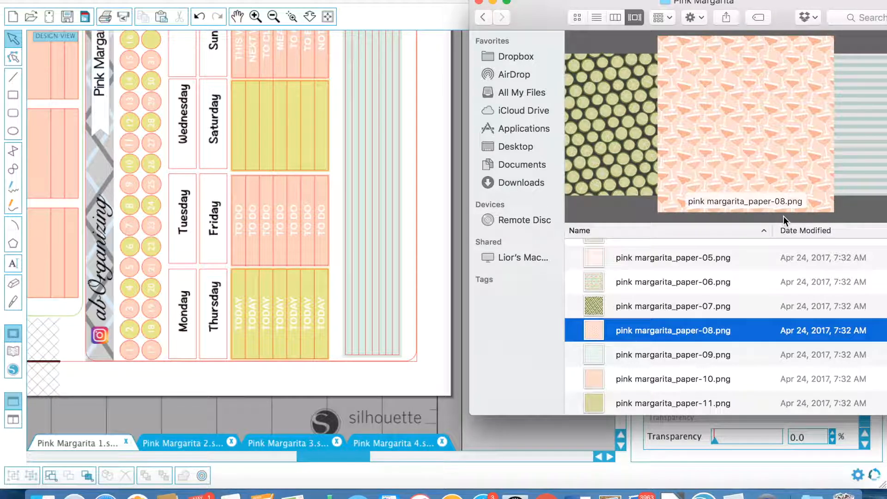
{"action": "left_click", "coordinate": [448, 177]}
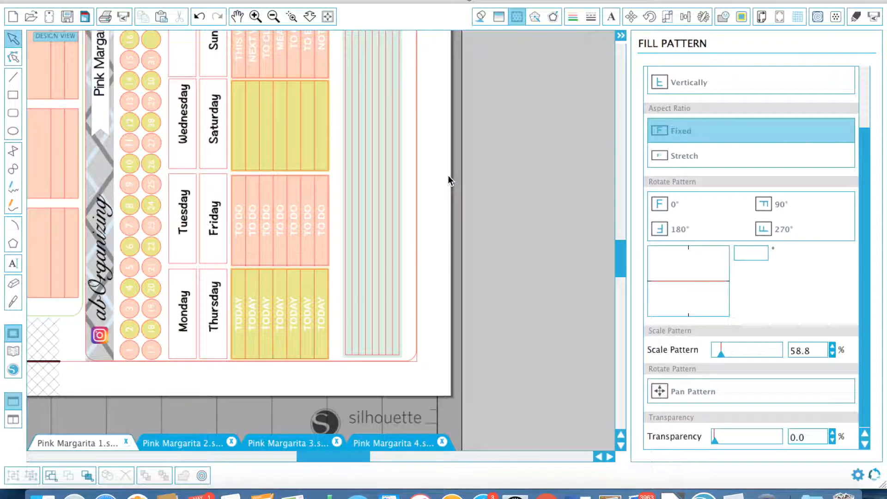
Step: Try a transparent fill and a light gray fill on the blank lime block beside Saturday
{"action": "scroll", "coordinate": [285, 168], "scroll_direction": "up", "scroll_amount": 2}
{"action": "left_click", "coordinate": [283, 167]}
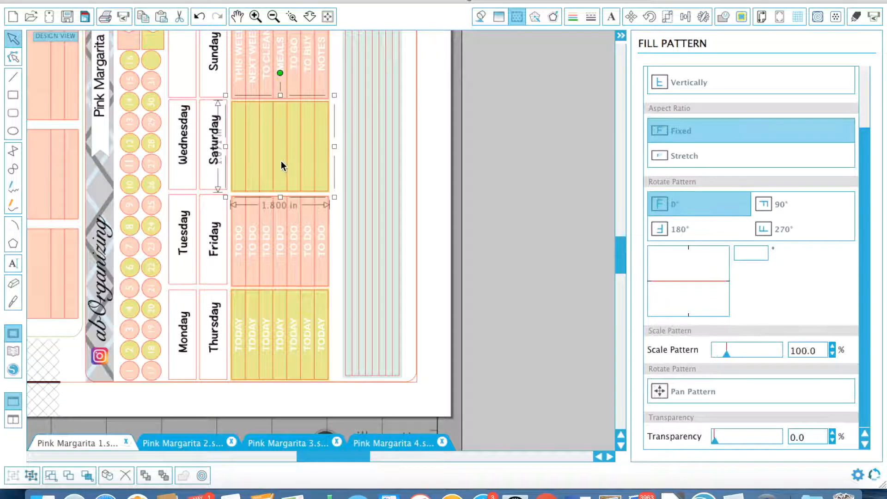
{"action": "left_click", "coordinate": [481, 17]}
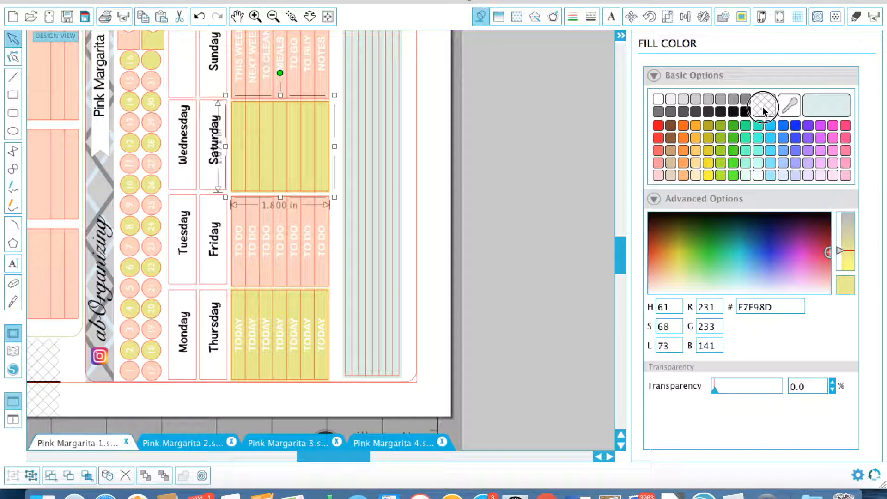
{"action": "left_click", "coordinate": [764, 110]}
{"action": "left_click_drag", "start_coordinate": [263, 160], "coordinate": [344, 170]}
{"action": "key", "text": "super+z"}
{"action": "left_click", "coordinate": [672, 101]}
{"action": "key", "text": "super+z"}
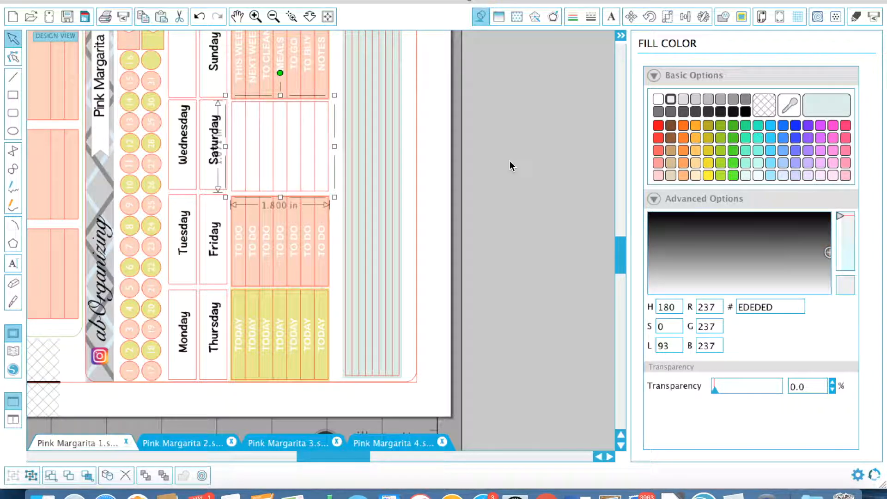
{"action": "key", "text": "super+z"}
Step: Try ungrouping the blank lime block beside Saturday to separate its pieces
{"action": "left_click", "coordinate": [337, 169]}
{"action": "scroll", "coordinate": [295, 165], "scroll_direction": "up", "scroll_amount": 8}
{"action": "right_click", "coordinate": [288, 354]}
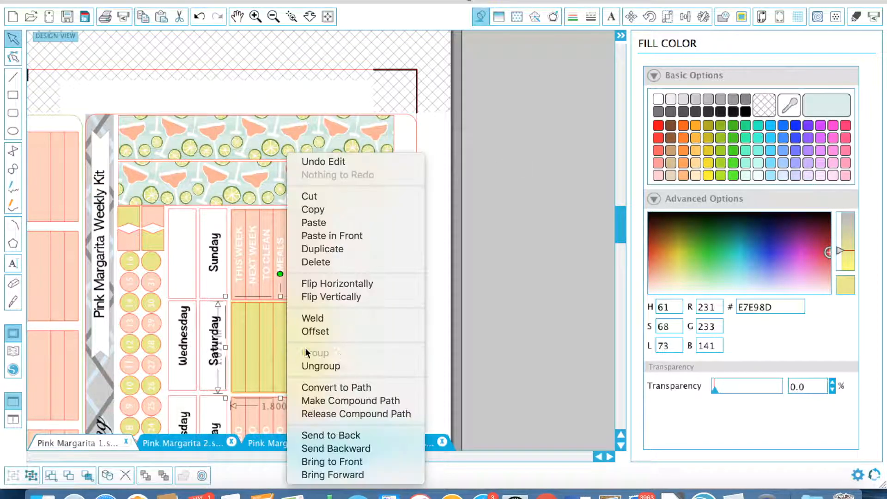
{"action": "left_click", "coordinate": [336, 365]}
{"action": "scroll", "coordinate": [464, 330], "scroll_direction": "down", "scroll_amount": 5}
{"action": "left_click", "coordinate": [465, 330]}
Step: Try moving the separated lime block pieces aside to check for hidden labels, and undo the moves
{"action": "left_click_drag", "start_coordinate": [328, 306], "coordinate": [416, 330]}
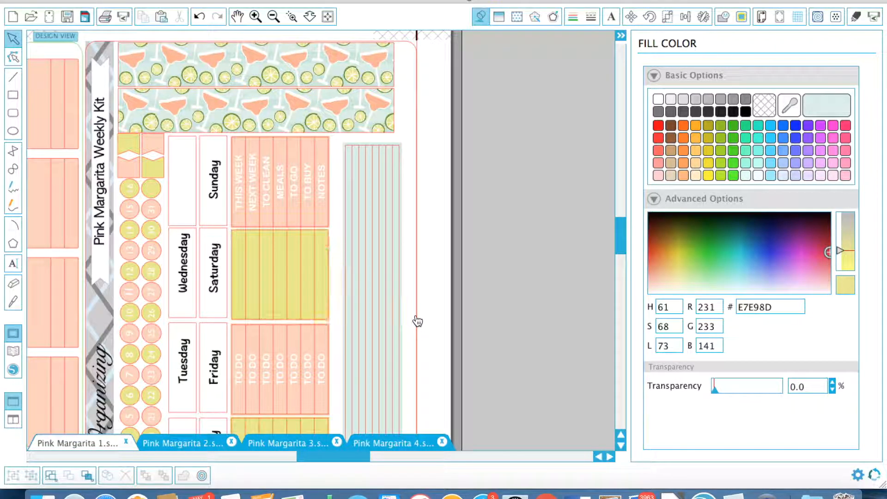
{"action": "left_click", "coordinate": [312, 284]}
{"action": "left_click_drag", "start_coordinate": [322, 290], "coordinate": [452, 301]}
{"action": "left_click", "coordinate": [310, 272]}
{"action": "key", "text": "super+z"}
{"action": "left_click", "coordinate": [327, 256]}
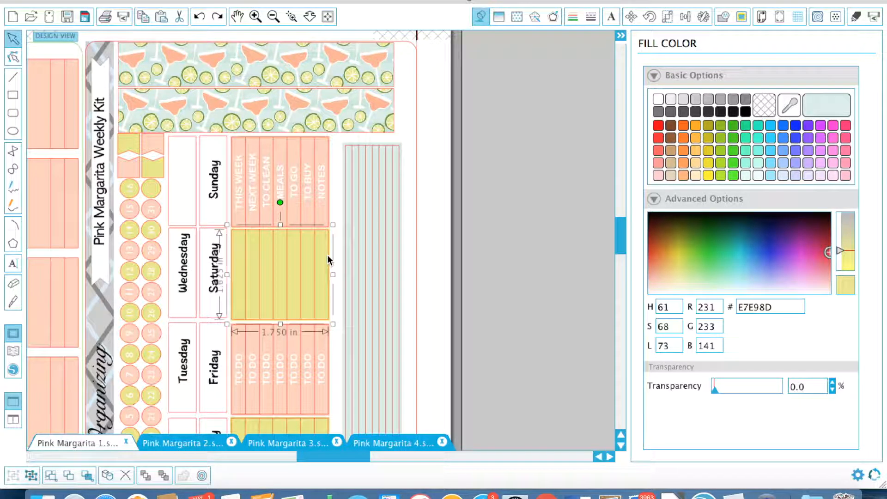
{"action": "left_click_drag", "start_coordinate": [336, 260], "coordinate": [311, 303]}
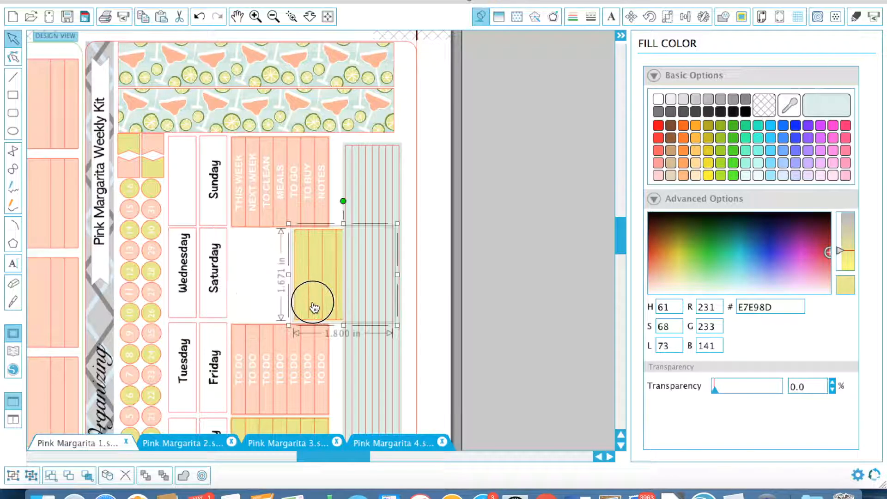
{"action": "key", "text": "super+z"}
Step: Try ungrouping the lime block again and filling all its pieces with black to reveal its text, and undo the fill
{"action": "scroll", "coordinate": [457, 284], "scroll_direction": "down", "scroll_amount": 3}
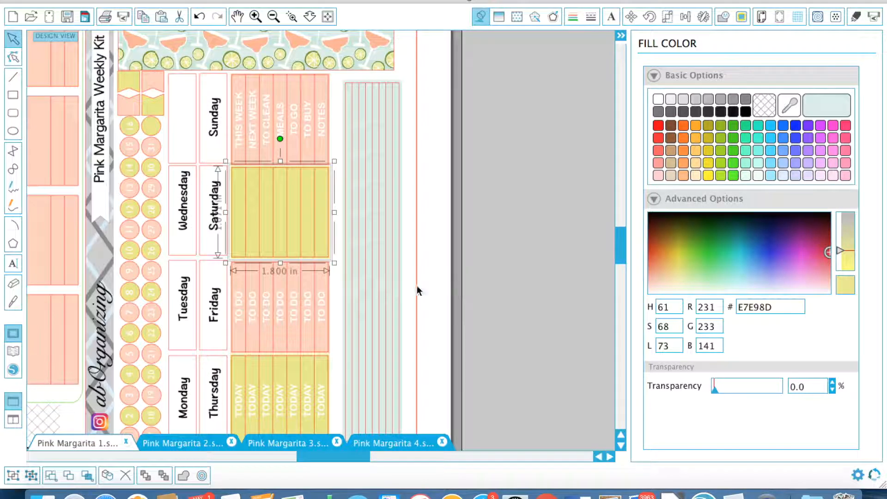
{"action": "left_click", "coordinate": [412, 282]}
{"action": "left_click", "coordinate": [283, 237]}
{"action": "right_click", "coordinate": [283, 237]}
{"action": "left_click", "coordinate": [344, 368]}
{"action": "left_click", "coordinate": [489, 251]}
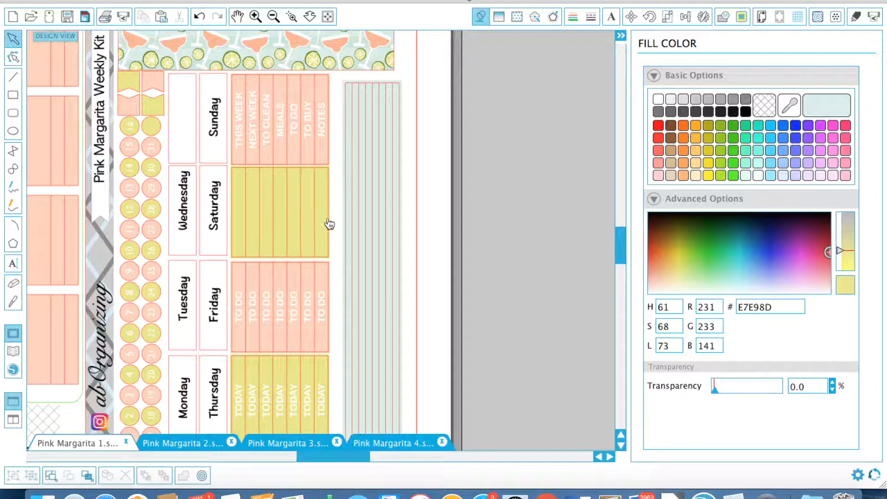
{"action": "left_click", "coordinate": [326, 224]}
{"action": "left_click", "coordinate": [410, 224]}
{"action": "left_click_drag", "start_coordinate": [321, 222], "coordinate": [240, 254]}
{"action": "left_click", "coordinate": [746, 112]}
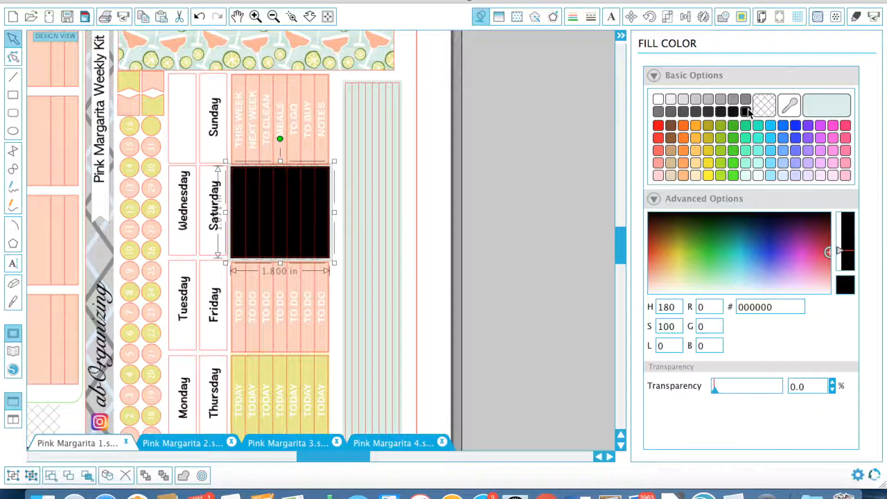
{"action": "key", "text": "super+z"}
Step: Try shifting single pieces at the lime block's outer edge and undo the recent changes
{"action": "left_click", "coordinate": [471, 210]}
{"action": "left_click", "coordinate": [325, 206]}
{"action": "key", "text": "super+z"}
{"action": "left_click_drag", "start_coordinate": [329, 208], "coordinate": [349, 222]}
{"action": "key", "text": "super+z"}
{"action": "key", "text": "super+z"}
{"action": "key", "text": "super+z"}
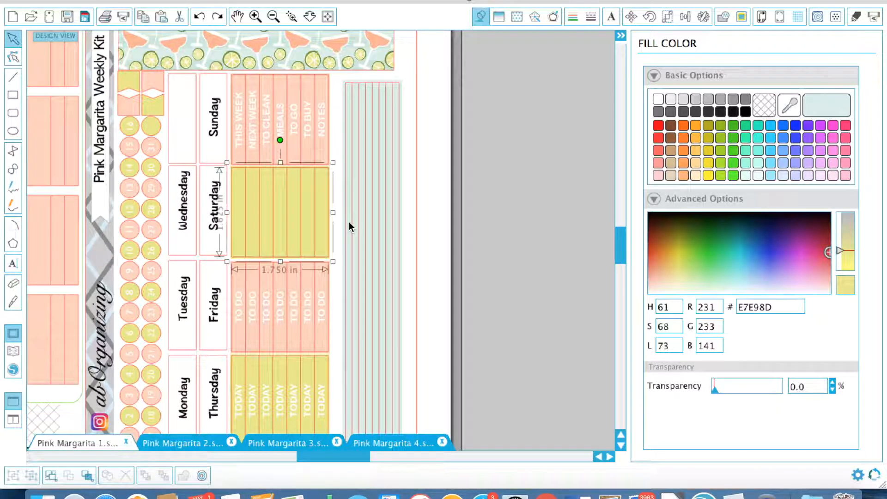
{"action": "left_click", "coordinate": [330, 262]}
{"action": "key", "text": "super+z"}
{"action": "key", "text": "super+z"}
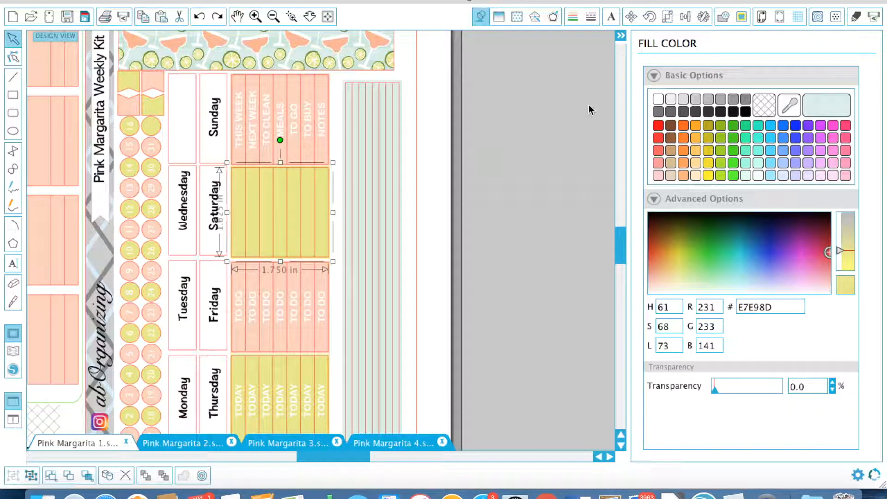
Step: Try white and transparent fills on the lime block's rectangle and moving a piece aside, and undo the attempt
{"action": "left_click", "coordinate": [658, 99]}
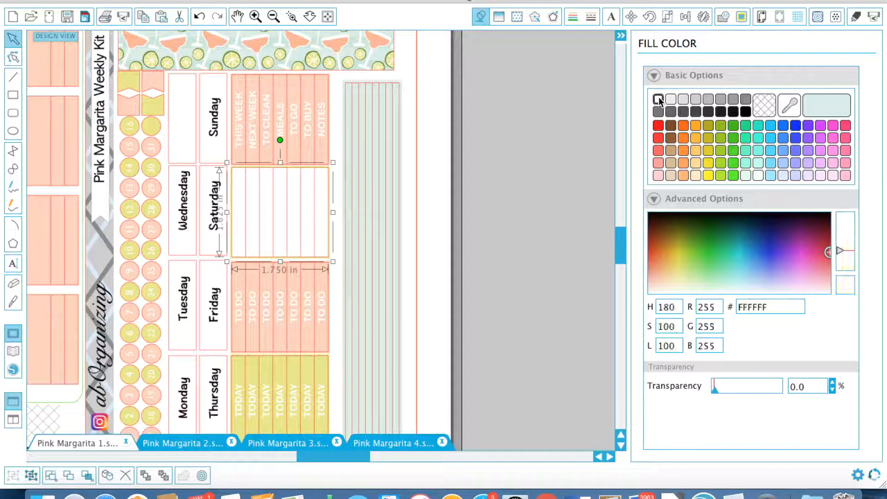
{"action": "left_click", "coordinate": [764, 105]}
{"action": "left_click", "coordinate": [573, 157]}
{"action": "left_click_drag", "start_coordinate": [297, 214], "coordinate": [382, 258]}
{"action": "key", "text": "super+z"}
Step: Bring the LITTLE THINGS labels from the EC Horizontal Template onto the seven strips of the blank lime block beside Saturday
{"action": "scroll", "coordinate": [312, 218], "scroll_direction": "down", "scroll_amount": 3}
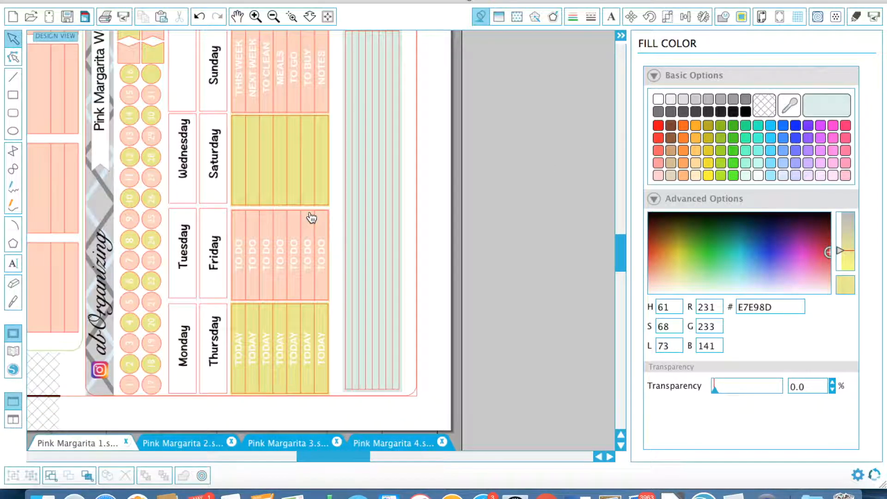
{"action": "scroll", "coordinate": [312, 218], "scroll_direction": "left", "scroll_amount": 3}
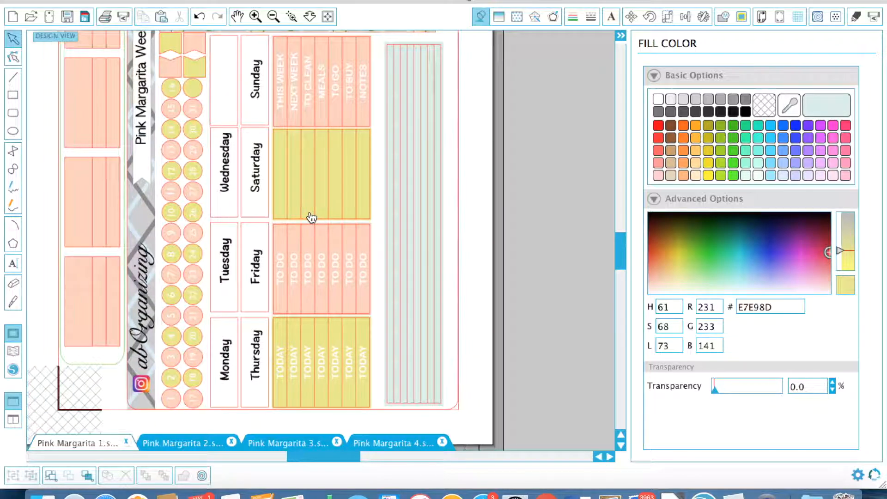
{"action": "key", "text": "ctrl+Up"}
{"action": "left_click", "coordinate": [772, 188]}
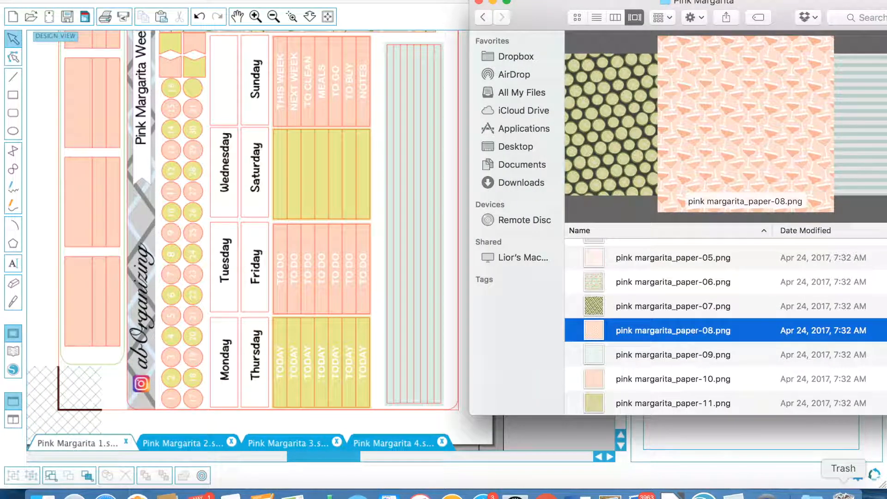
{"action": "left_click", "coordinate": [476, 440]}
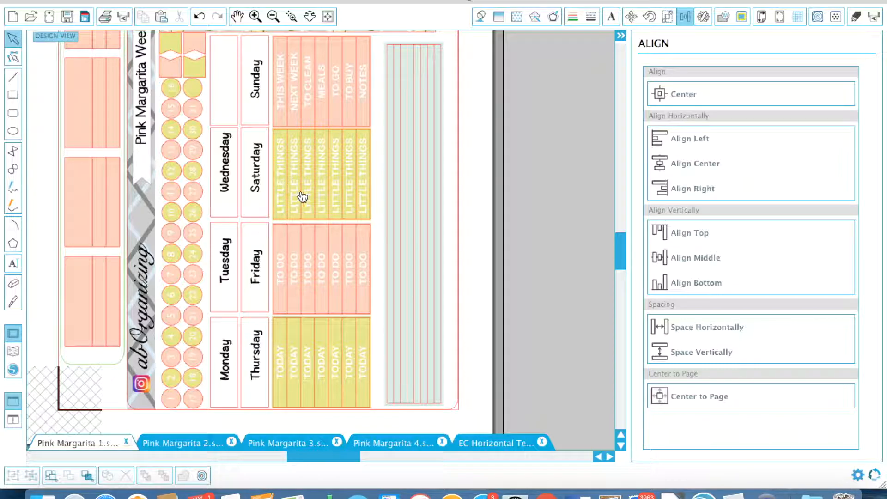
{"action": "scroll", "coordinate": [346, 194], "scroll_direction": "up", "scroll_amount": 2}
Step: Close the EC Horizontal Template without saving its changes and return to the Pink Margarita 1 sheet
{"action": "left_click", "coordinate": [490, 445]}
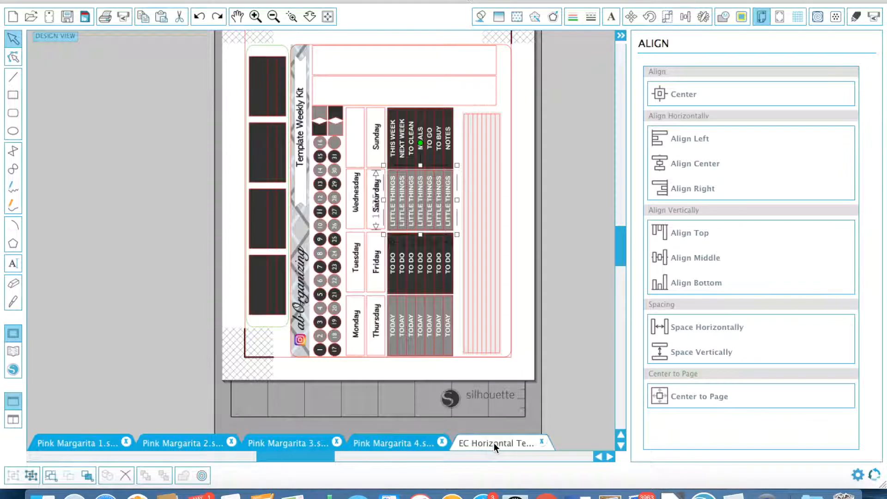
{"action": "left_click", "coordinate": [542, 441]}
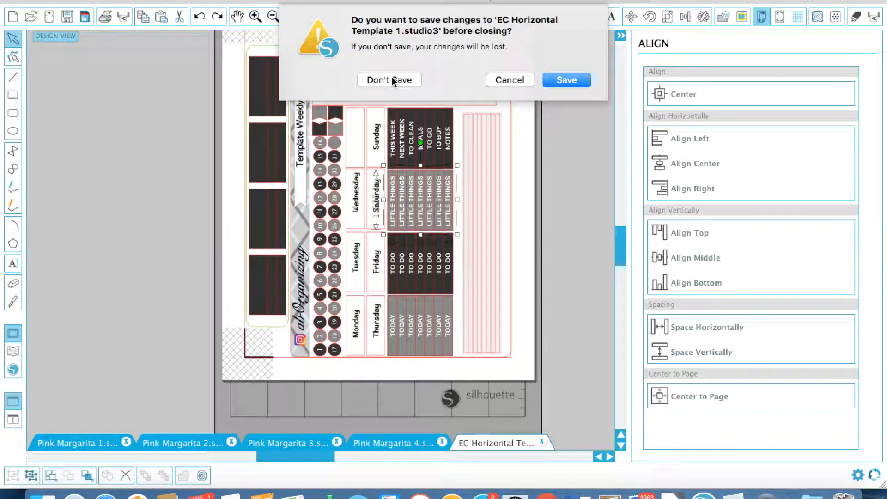
{"action": "left_click", "coordinate": [392, 79]}
{"action": "left_click", "coordinate": [90, 444]}
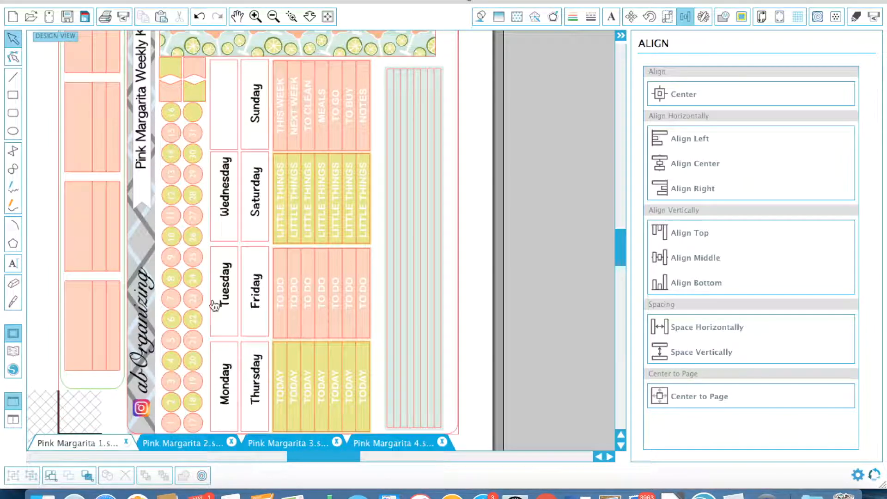
Step: Look through the Pink Margarita digital paper files for a pattern that suits the day labels on the Pink Margarita 1 sheet
{"action": "scroll", "coordinate": [207, 311], "scroll_direction": "down", "scroll_amount": 3}
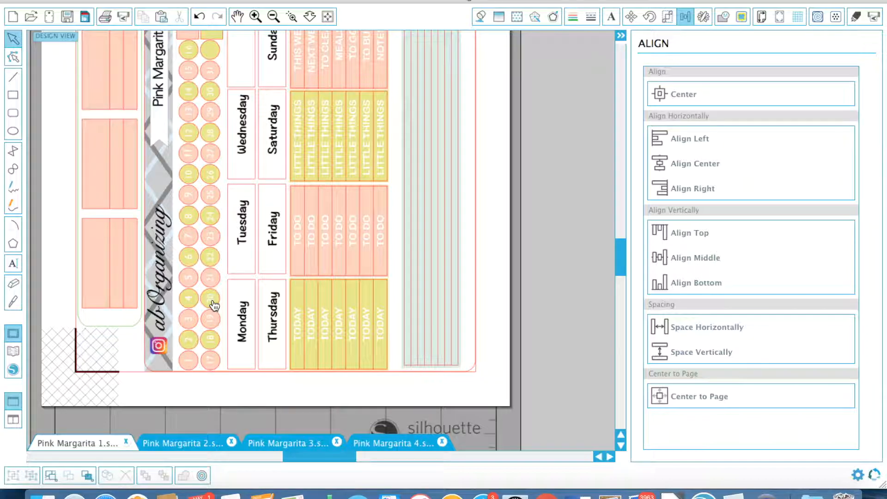
{"action": "key", "text": "ctrl+Up"}
{"action": "left_click", "coordinate": [739, 157]}
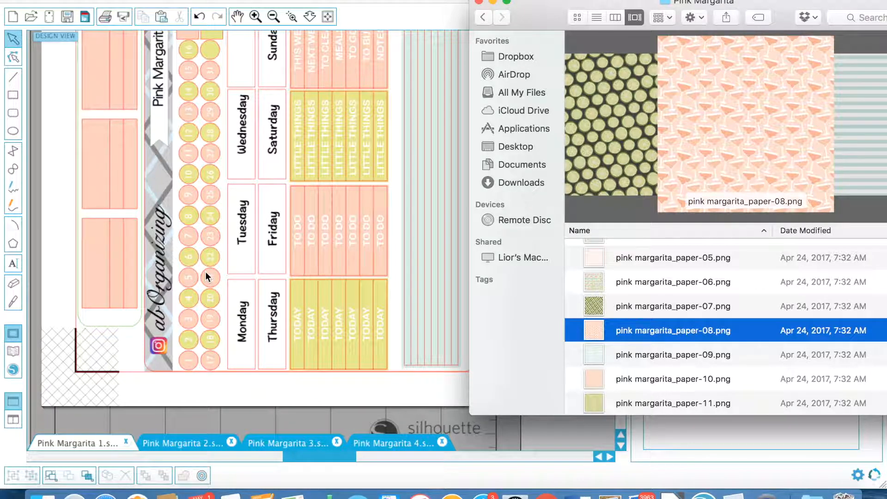
{"action": "left_click", "coordinate": [267, 344]}
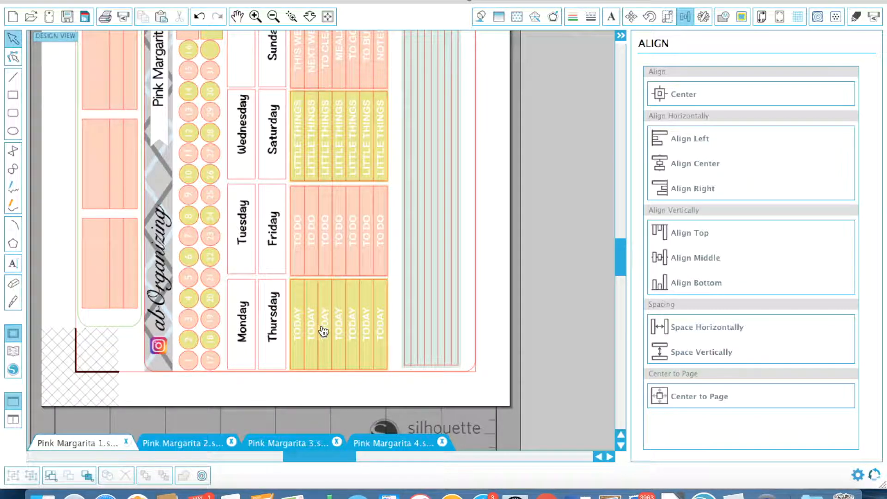
{"action": "key", "text": "ctrl+Up"}
{"action": "left_click", "coordinate": [849, 139]}
{"action": "key", "text": "Down"}
{"action": "key", "text": "Up"}
{"action": "key", "text": "Down"}
{"action": "key", "text": "Down"}
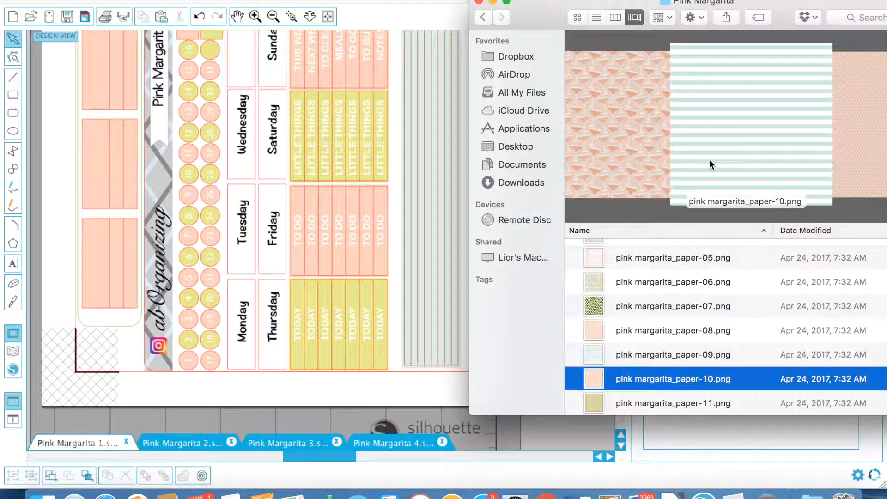
{"action": "key", "text": "Down"}
{"action": "key", "text": "Down"}
{"action": "key", "text": "Up"}
{"action": "key", "text": "Up"}
{"action": "key", "text": "Up"}
{"action": "key", "text": "Up"}
{"action": "key", "text": "Up"}
{"action": "key", "text": "Up"}
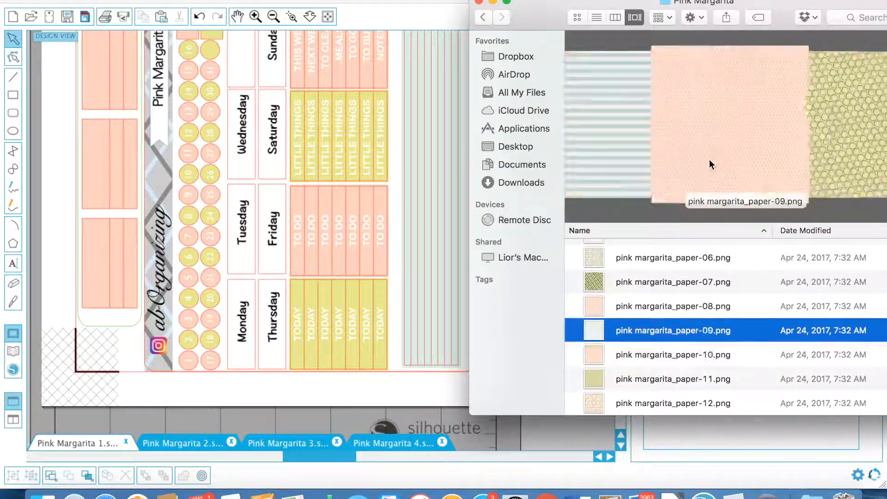
{"action": "key", "text": "Up"}
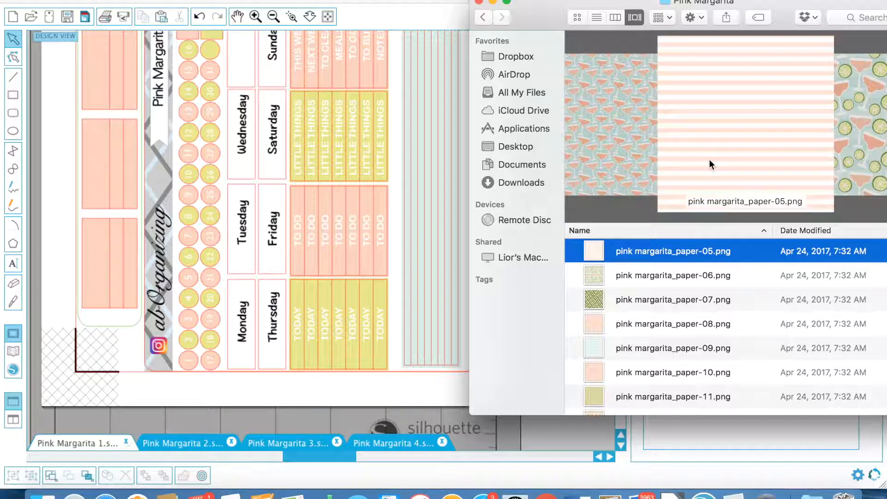
{"action": "key", "text": "Up"}
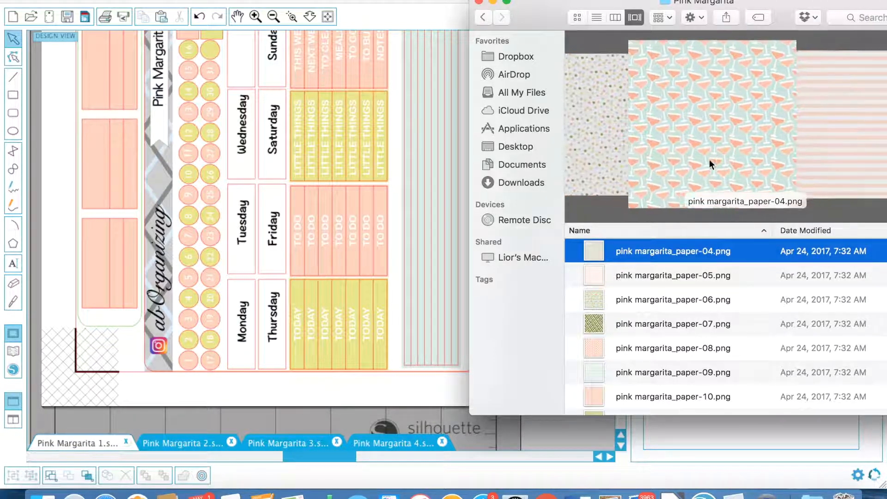
{"action": "key", "text": "Up"}
{"action": "key", "text": "Down"}
{"action": "key", "text": "Down"}
{"action": "key", "text": "Down"}
{"action": "key", "text": "Down"}
{"action": "key", "text": "Down"}
{"action": "key", "text": "Down"}
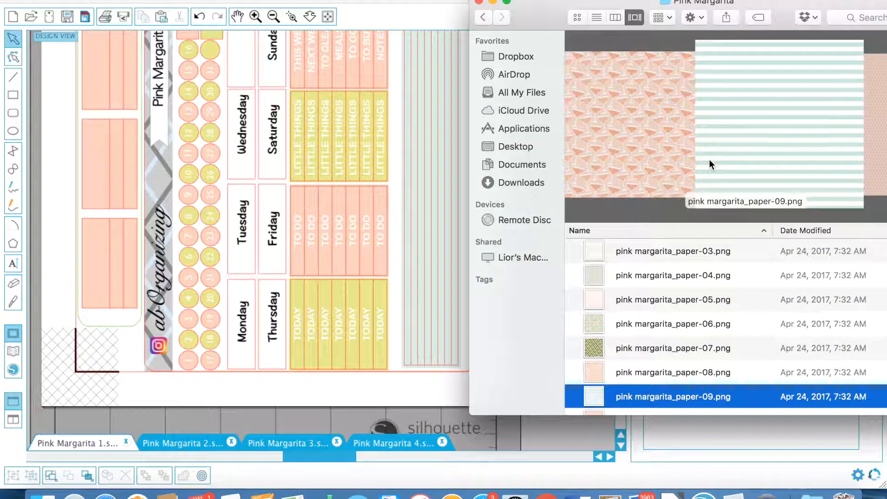
Step: Fill the Monday label with pink margarita_paper-08 and the Tuesday label with pink margarita_paper-10
{"action": "key", "text": "Up"}
{"action": "left_click_drag", "start_coordinate": [616, 375], "coordinate": [225, 390]}
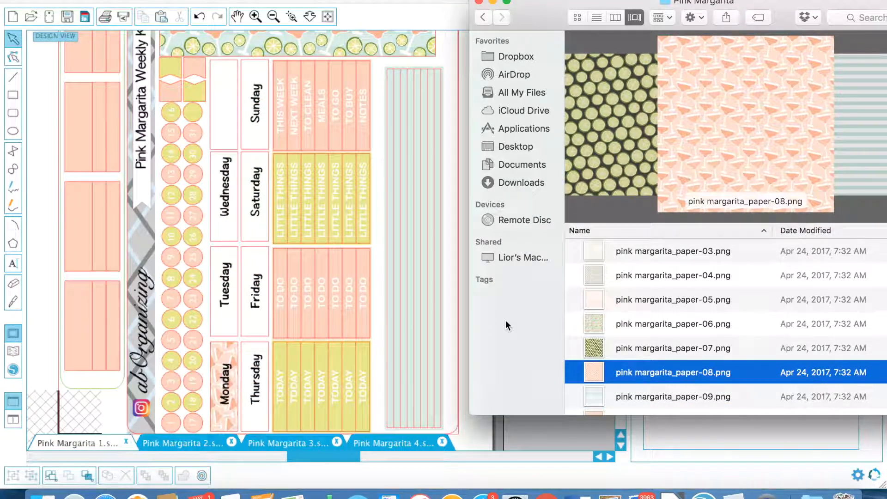
{"action": "key", "text": "Down"}
{"action": "key", "text": "Down"}
{"action": "left_click_drag", "start_coordinate": [615, 402], "coordinate": [227, 332]}
Step: Try pink margarita_paper-05 as the fill of the Thursday label
{"action": "key", "text": "Up"}
{"action": "key", "text": "Up"}
{"action": "key", "text": "Up"}
{"action": "key", "text": "Up"}
{"action": "key", "text": "Up"}
{"action": "key", "text": "Up"}
{"action": "key", "text": "Down"}
{"action": "key", "text": "Down"}
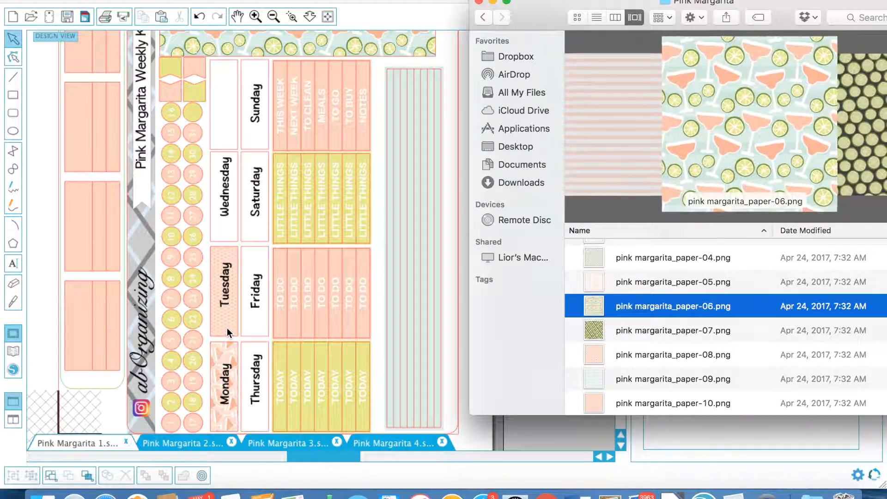
{"action": "key", "text": "Up"}
{"action": "left_click_drag", "start_coordinate": [298, 386], "coordinate": [249, 417]}
Step: Adjust the fill pattern scale on the Thursday and Tuesday labels, with the Tuesday pattern at 334.4%
{"action": "scroll", "coordinate": [248, 417], "scroll_direction": "down", "scroll_amount": 3}
{"action": "left_click", "coordinate": [268, 377]}
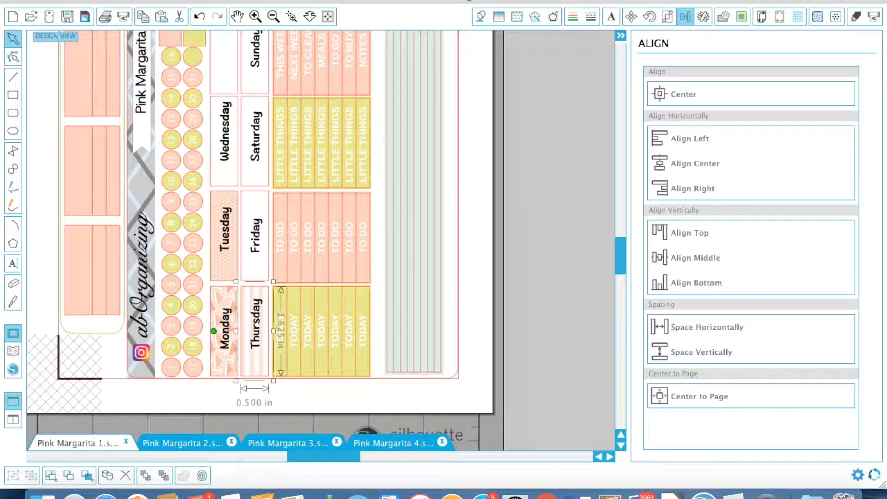
{"action": "left_click", "coordinate": [499, 16]}
{"action": "left_click", "coordinate": [517, 17]}
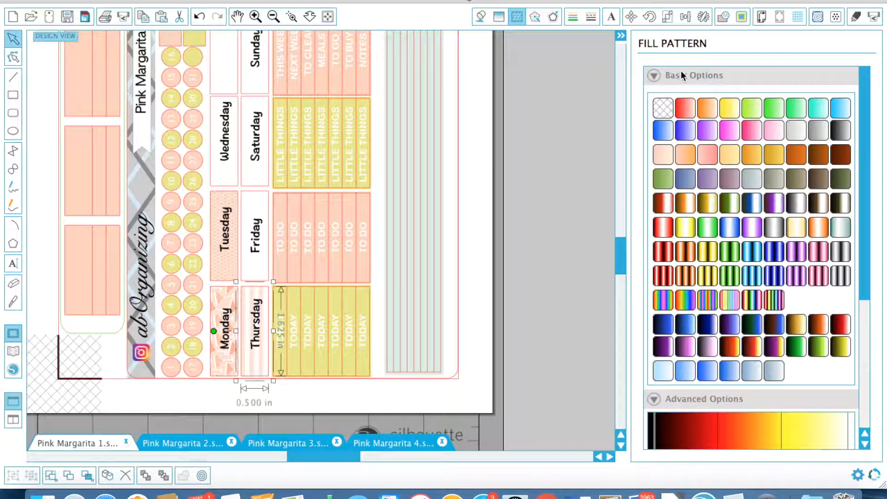
{"action": "left_click", "coordinate": [655, 75]}
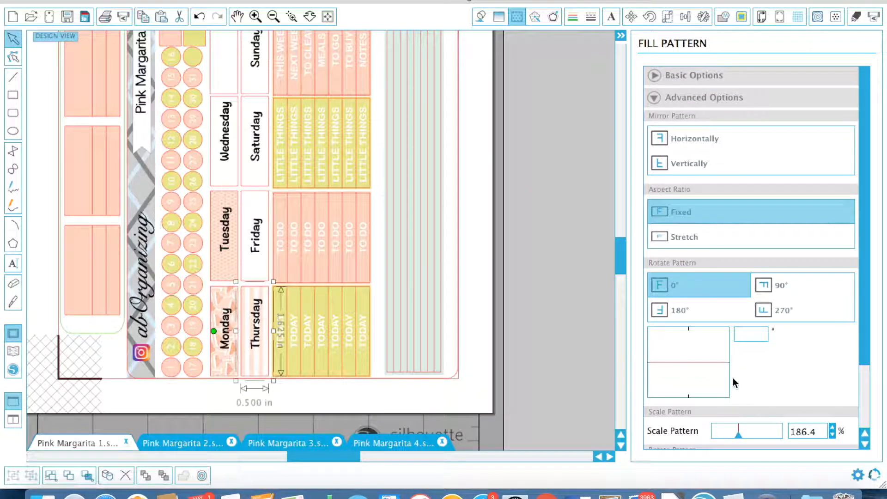
{"action": "left_click_drag", "start_coordinate": [737, 438], "coordinate": [739, 440]}
{"action": "right_click", "coordinate": [224, 290]}
{"action": "left_click", "coordinate": [238, 194]}
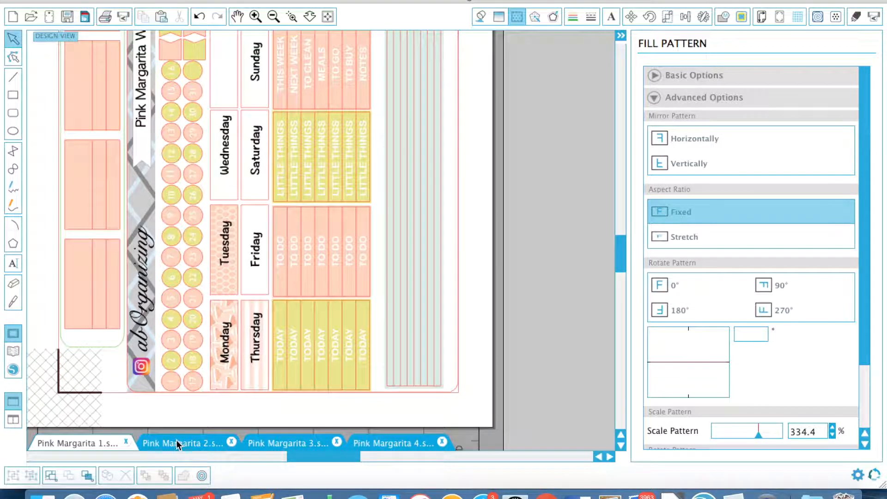
Step: Fill the Tuesday, Wednesday and blank day labels with pink margarita_paper-08
{"action": "key", "text": "F3"}
{"action": "left_click", "coordinate": [775, 69]}
{"action": "scroll", "coordinate": [709, 288], "scroll_direction": "up", "scroll_amount": 2}
{"action": "left_click", "coordinate": [709, 300]}
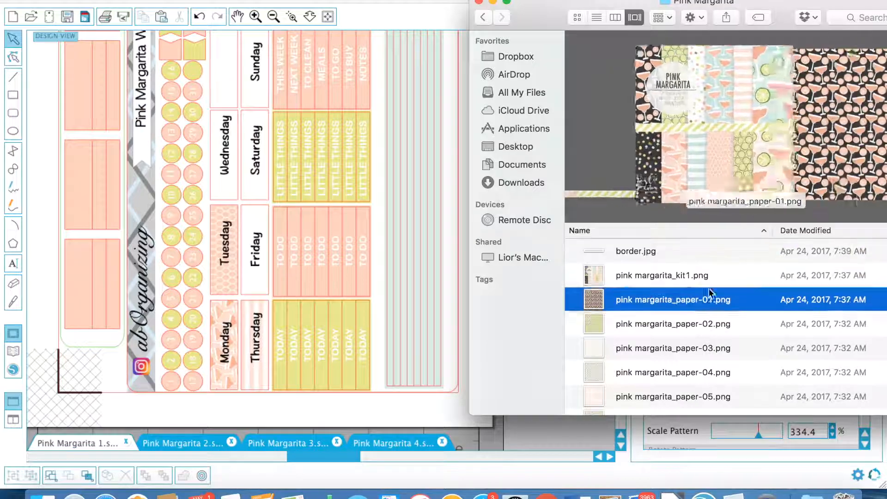
{"action": "key", "text": "Down"}
{"action": "key", "text": "Down"}
{"action": "key", "text": "Down"}
{"action": "key", "text": "Down"}
{"action": "key", "text": "Down"}
{"action": "key", "text": "Down"}
{"action": "key", "text": "Down"}
{"action": "left_click_drag", "start_coordinate": [711, 403], "coordinate": [219, 286]}
{"action": "left_click_drag", "start_coordinate": [754, 404], "coordinate": [228, 274]}
{"action": "left_click_drag", "start_coordinate": [709, 407], "coordinate": [226, 170]}
{"action": "scroll", "coordinate": [226, 170], "scroll_direction": "up", "scroll_amount": 2}
{"action": "left_click_drag", "start_coordinate": [643, 405], "coordinate": [227, 79]}
Step: Fill the Thursday, Friday, Saturday and Sunday labels with pink margarita_paper-08, undoing any misplaced fill
{"action": "left_click_drag", "start_coordinate": [606, 404], "coordinate": [253, 337]}
{"action": "left_click", "coordinate": [317, 391]}
{"action": "key", "text": "super+z"}
{"action": "key", "text": "ctrl+Up"}
{"action": "left_click", "coordinate": [703, 199]}
{"action": "left_click_drag", "start_coordinate": [620, 405], "coordinate": [257, 347]}
{"action": "left_click", "coordinate": [265, 405]}
Step: Set the fill pattern scale of the day labels, including the blank one, to 176.2%
{"action": "left_click", "coordinate": [255, 358]}
{"action": "left_click", "coordinate": [226, 356], "text": "shift"}
{"action": "left_click", "coordinate": [228, 259], "text": "shift"}
{"action": "left_click", "coordinate": [261, 268], "text": "shift"}
{"action": "scroll", "coordinate": [264, 270], "scroll_direction": "up", "scroll_amount": 2}
{"action": "left_click", "coordinate": [230, 221], "text": "shift"}
{"action": "left_click", "coordinate": [235, 182], "text": "shift"}
{"action": "left_click_drag", "start_coordinate": [739, 435], "coordinate": [738, 433]}
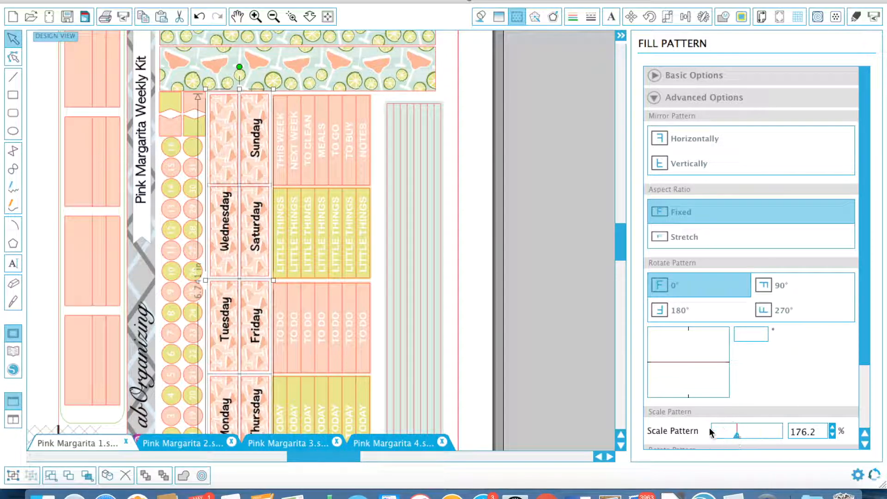
{"action": "left_click", "coordinate": [550, 323]}
{"action": "scroll", "coordinate": [551, 323], "scroll_direction": "down", "scroll_amount": 2}
{"action": "scroll", "coordinate": [550, 317], "scroll_direction": "up", "scroll_amount": 1}
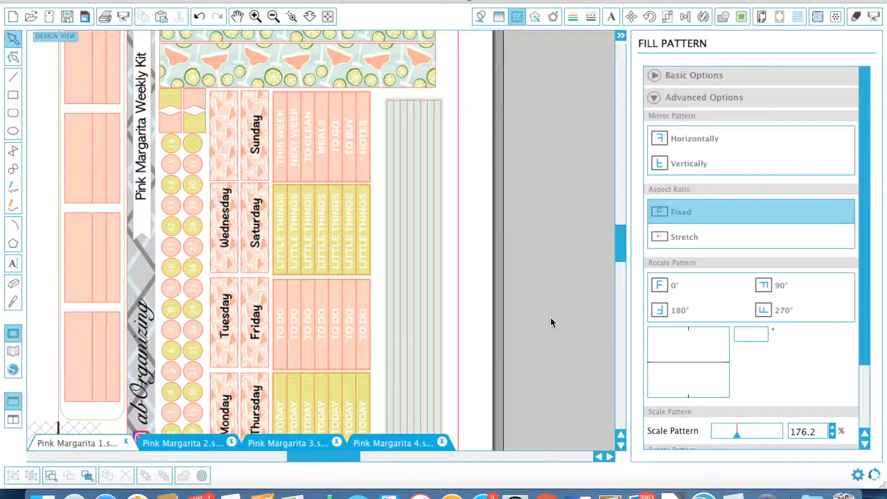
Step: Review the whole Pink Margarita 1 sheet and check the Pink Margarita 2, 3 and 4 sheets
{"action": "left_click", "coordinate": [481, 17]}
{"action": "scroll", "coordinate": [558, 172], "scroll_direction": "down", "scroll_amount": 2}
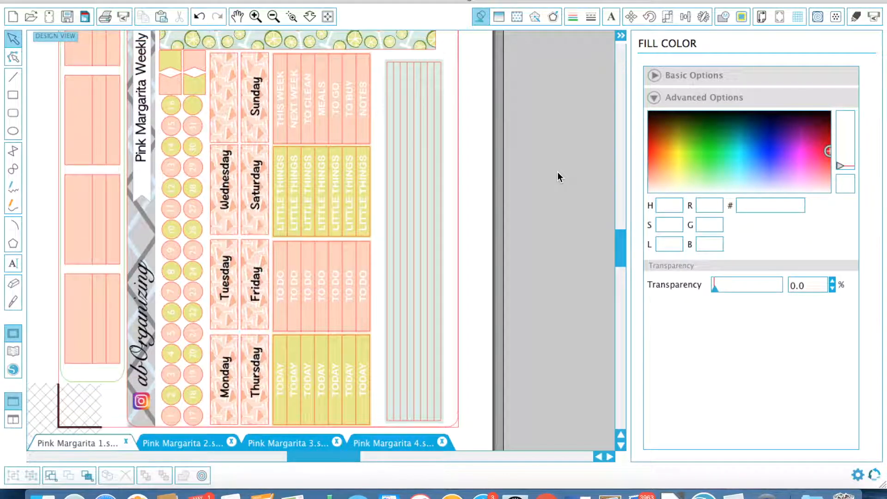
{"action": "left_click", "coordinate": [273, 19]}
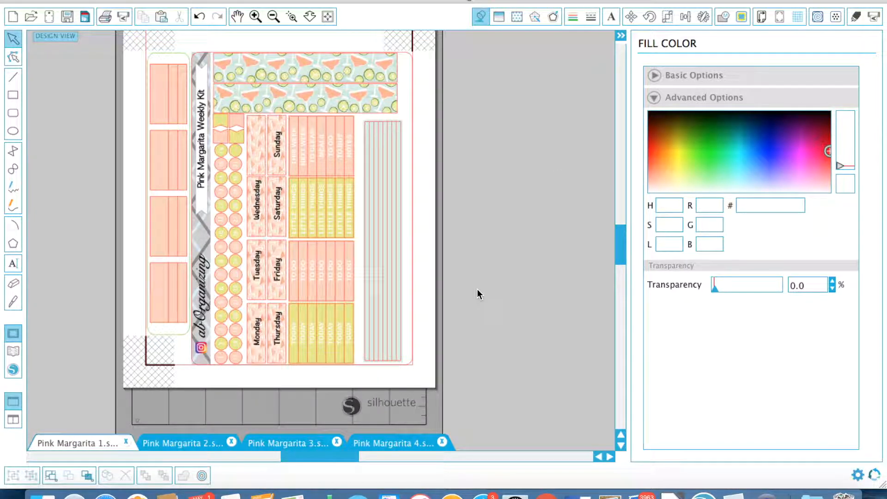
{"action": "left_click", "coordinate": [170, 444]}
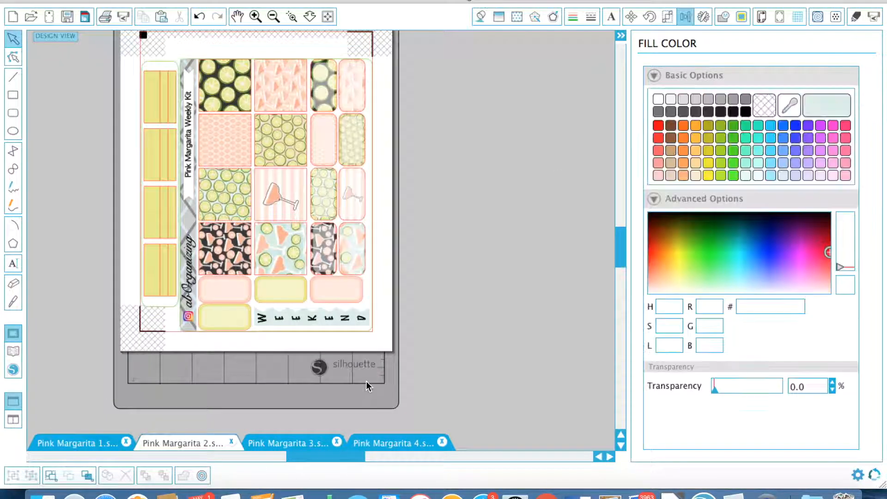
{"action": "left_click", "coordinate": [310, 445]}
{"action": "left_click", "coordinate": [393, 444]}
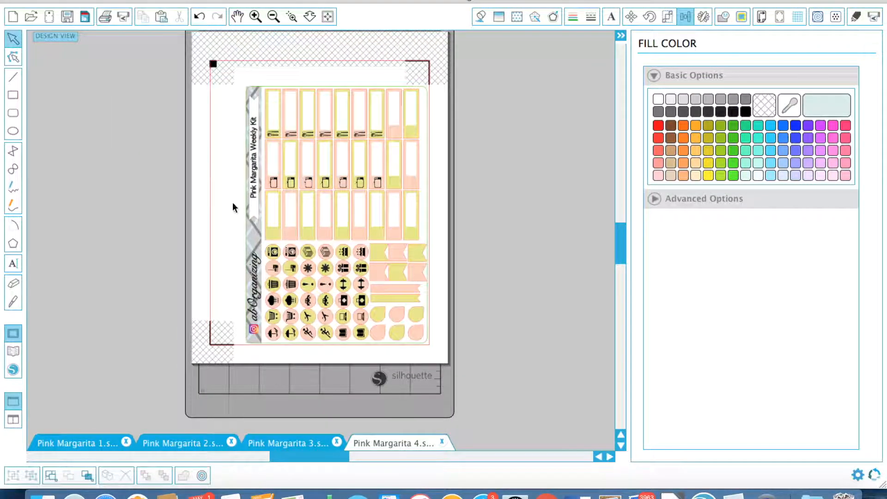